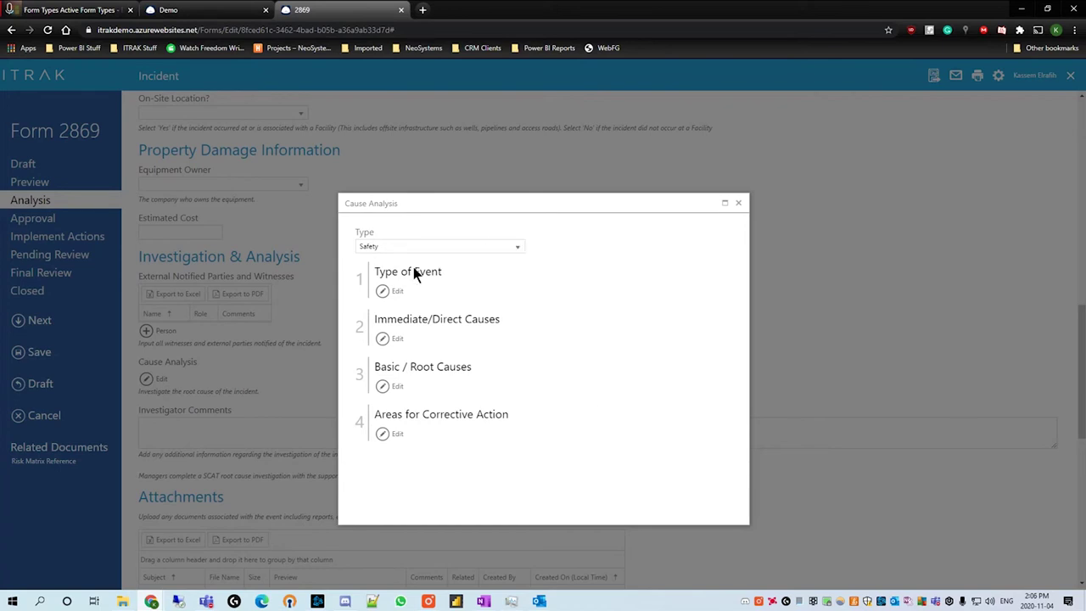
Compare the cause categories offered by the Environmental, Quality and Safety analysis types, ending on Safety
click(510, 247)
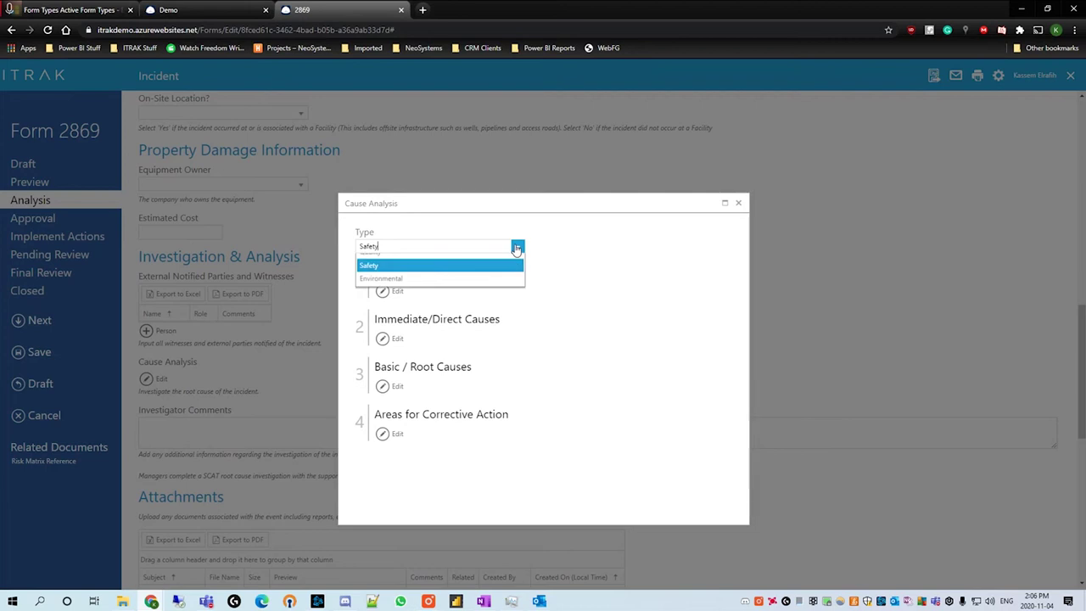
click(440, 288)
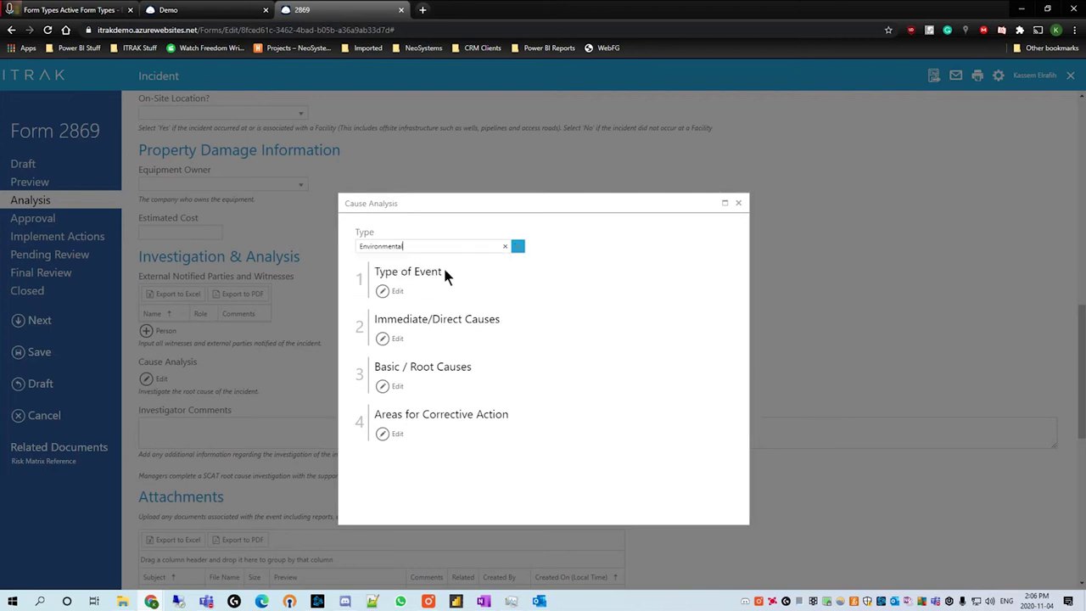
drag(405, 377, 519, 372)
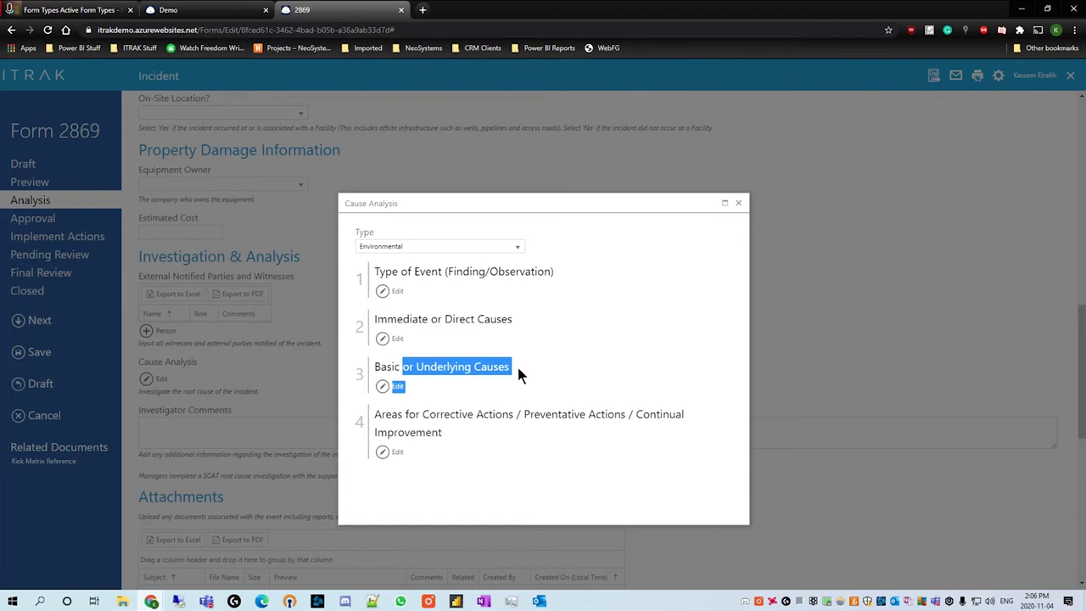
click(519, 372)
click(516, 249)
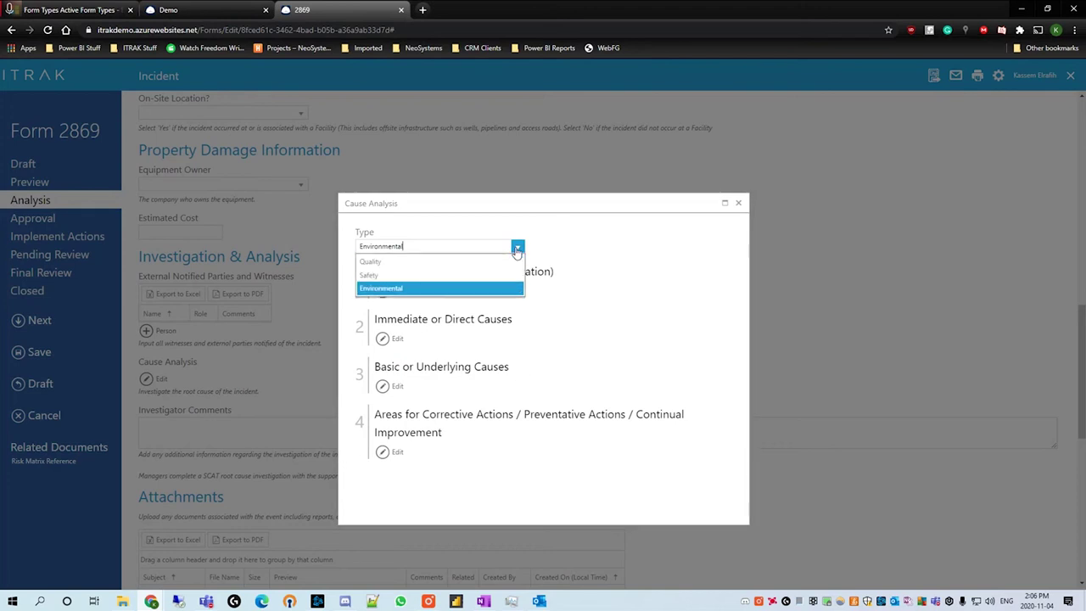
click(461, 263)
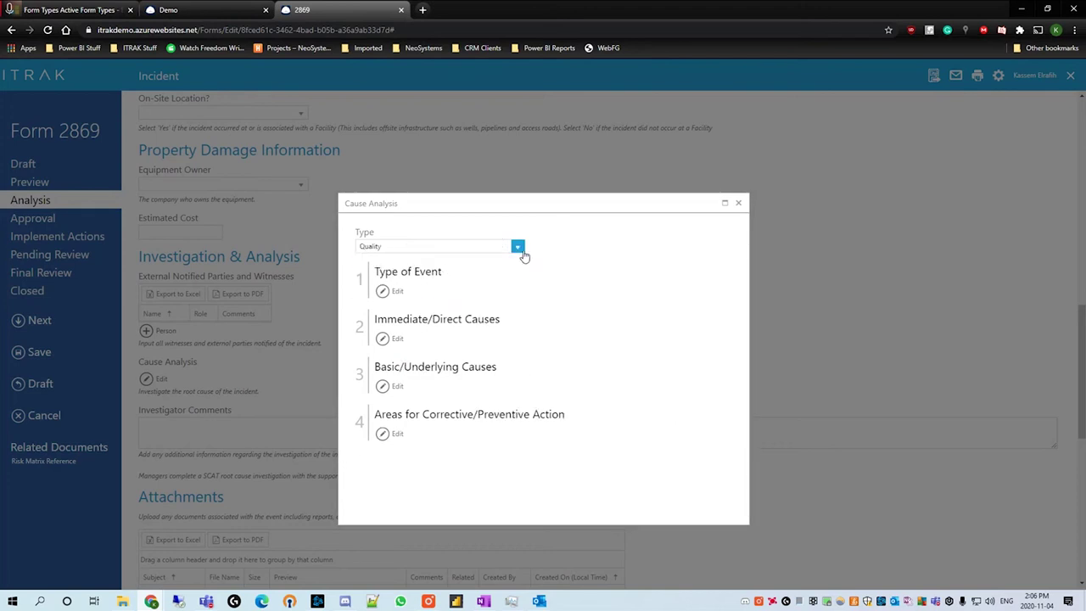
click(519, 250)
click(450, 280)
click(515, 247)
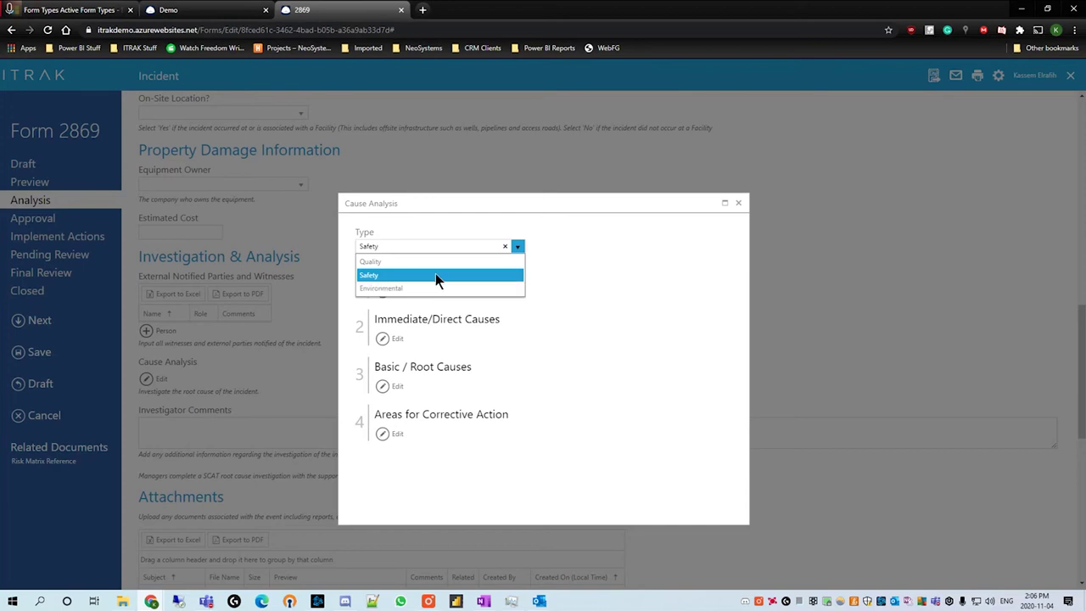
click(435, 275)
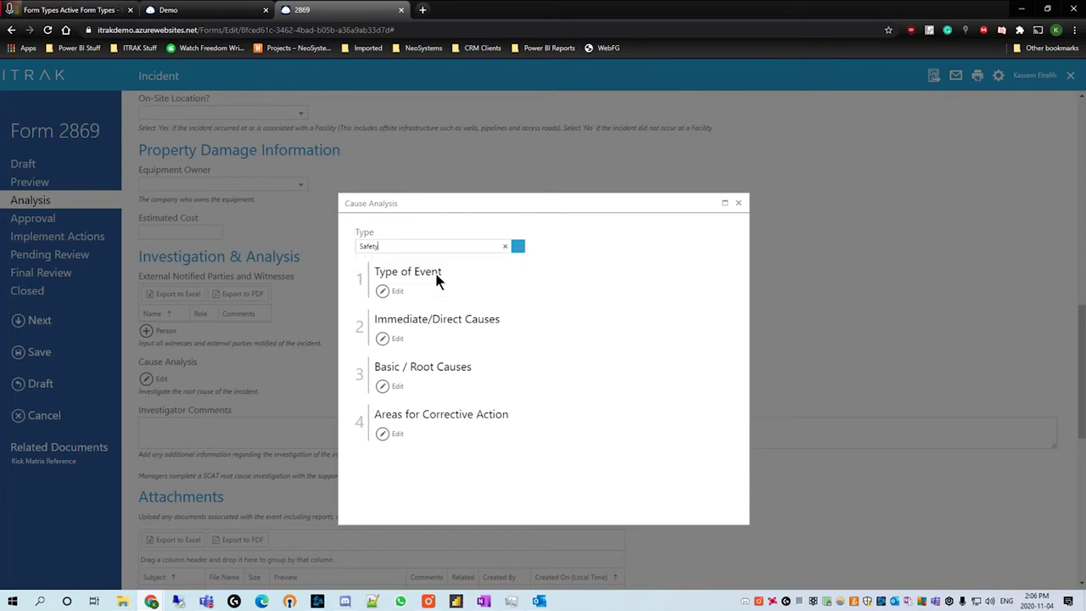
Under Type of Event, select Struck Against, Fall from Elevation to Lower Level, and Fall on Same Level
click(387, 292)
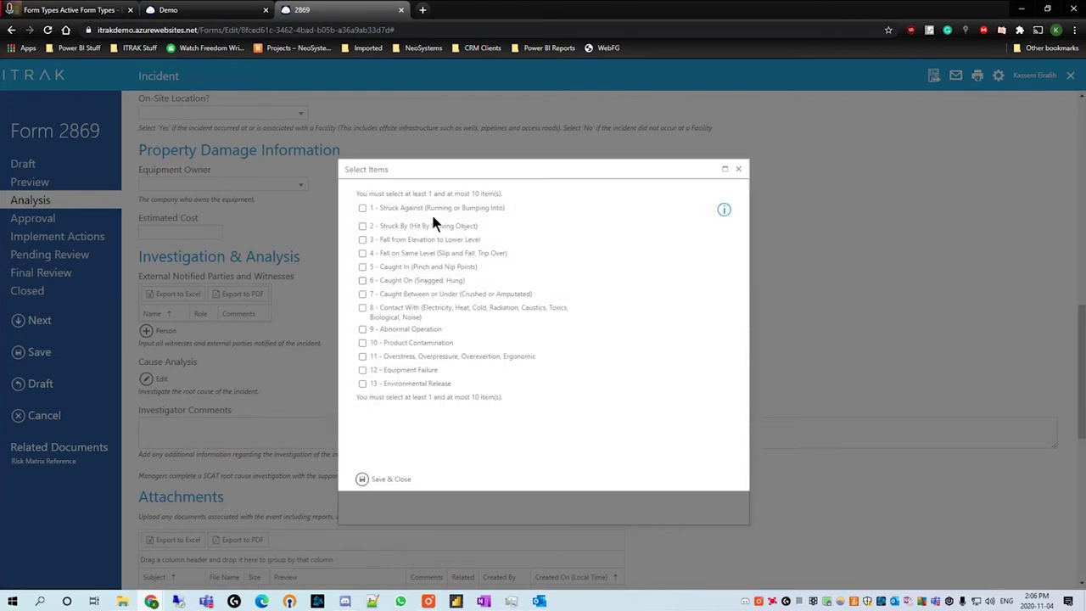
double_click(422, 193)
drag(479, 194, 508, 191)
click(427, 380)
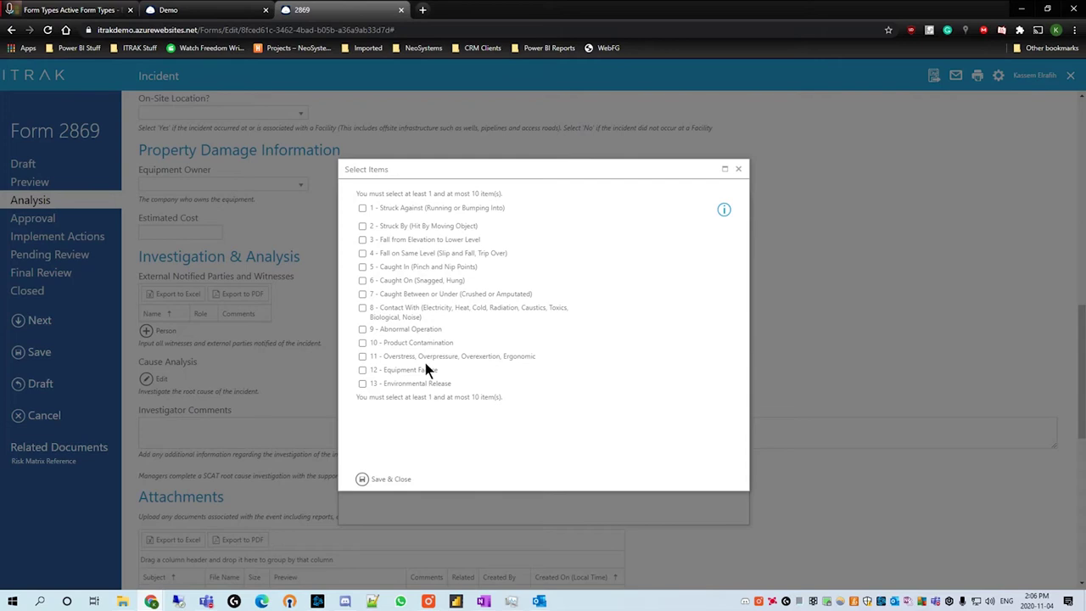
click(382, 208)
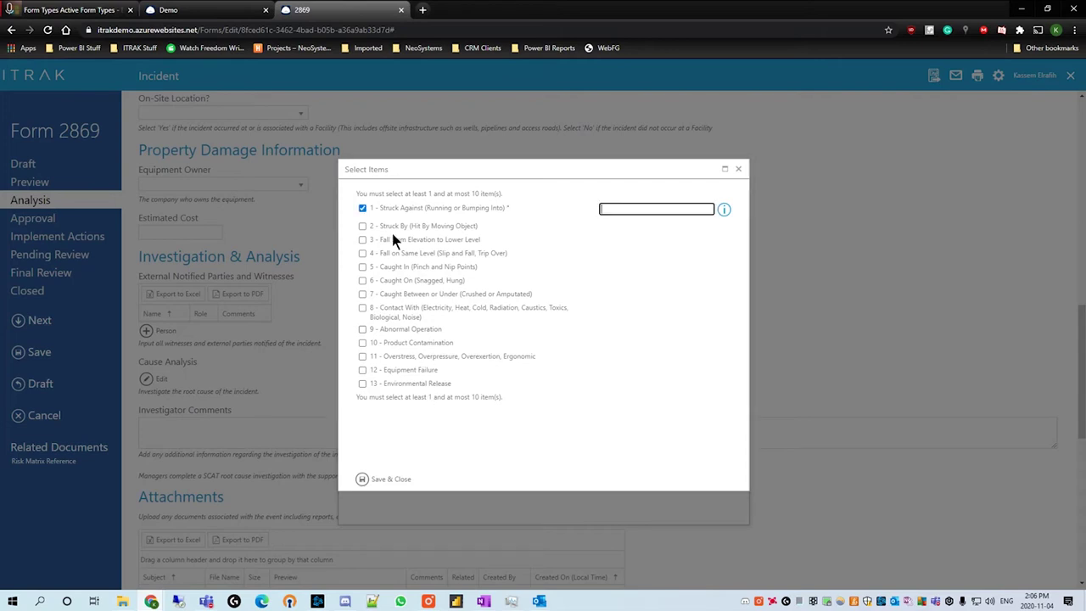
click(389, 240)
click(392, 253)
Enter the comment "Struck Against" for Struck Against and "test" for both fall items, and save the event types
click(680, 209)
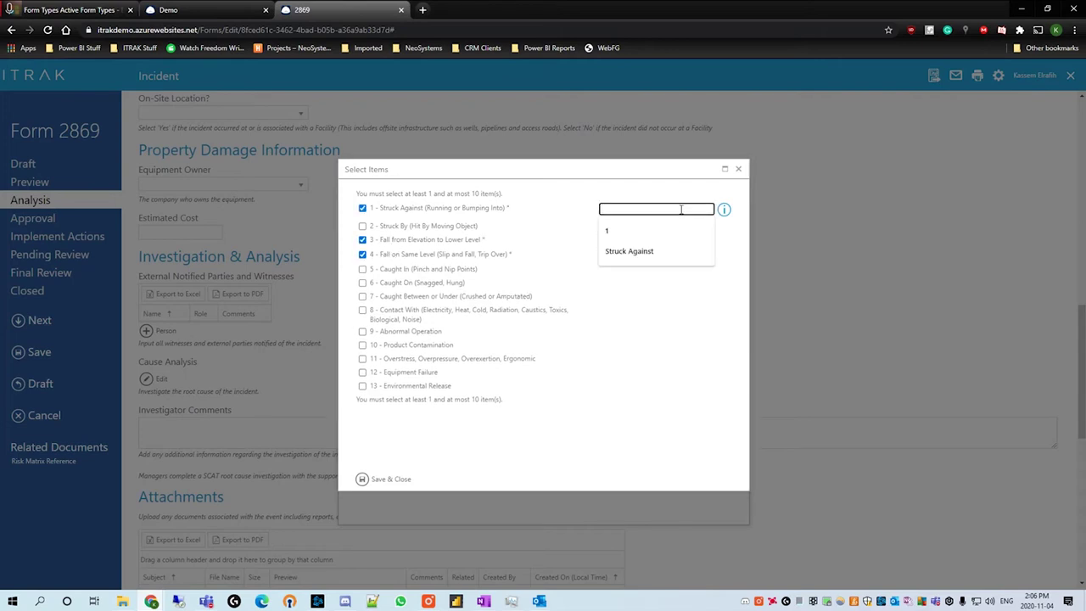
key(Down)
key(Down)
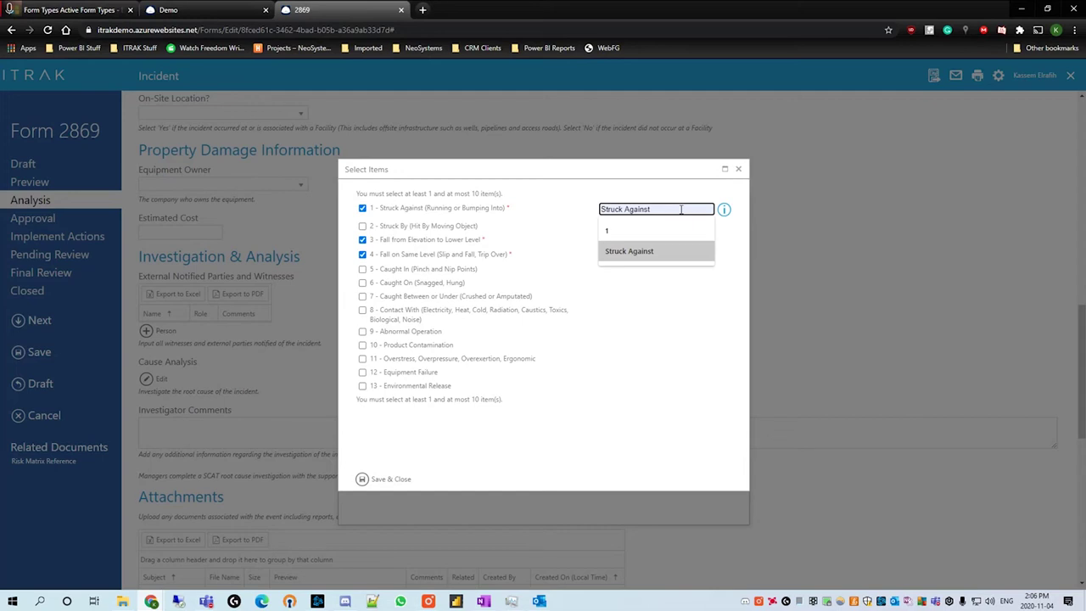
key(Return)
click(658, 241)
text(test)
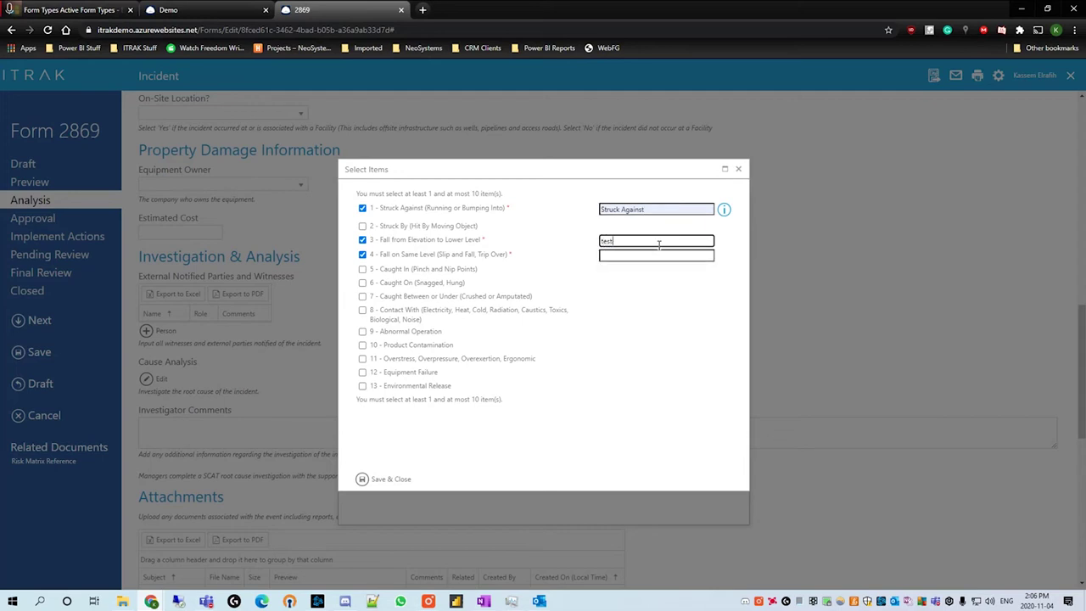
key(Tab)
key(Tab)
text(test)
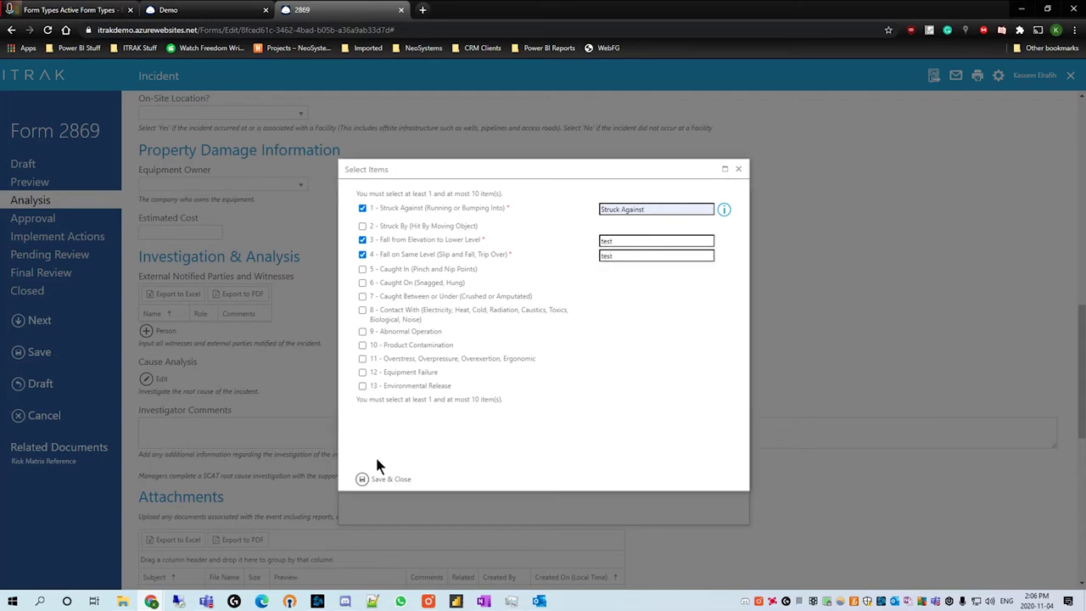
click(382, 480)
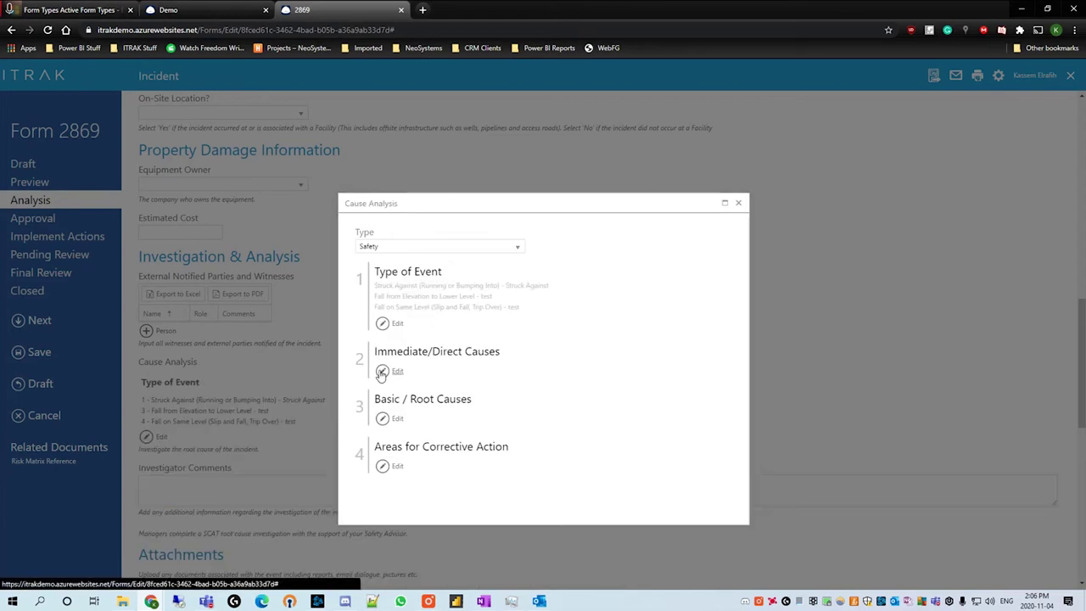
Review the Substandard Acts and Substandard Conditions available under Immediate/Direct Causes, and leave without selecting any
click(382, 371)
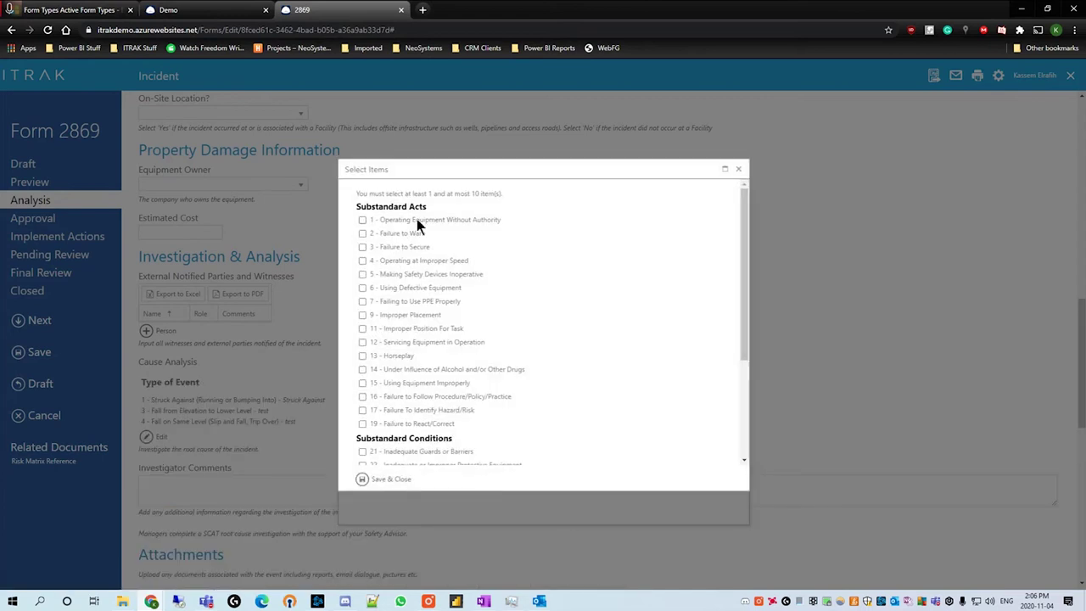
scroll(443, 381, down, 2)
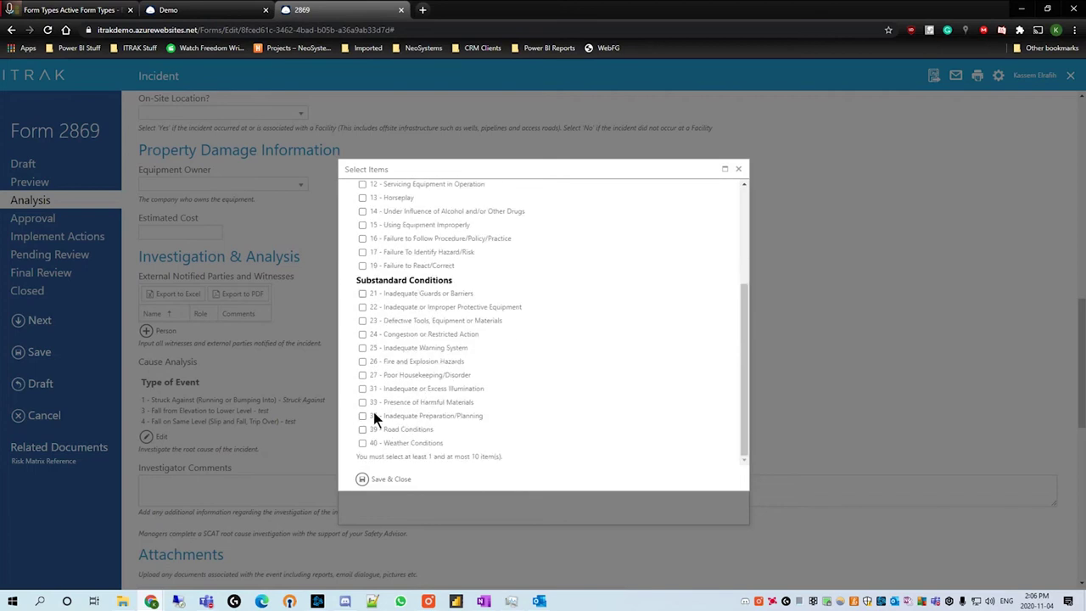
click(738, 170)
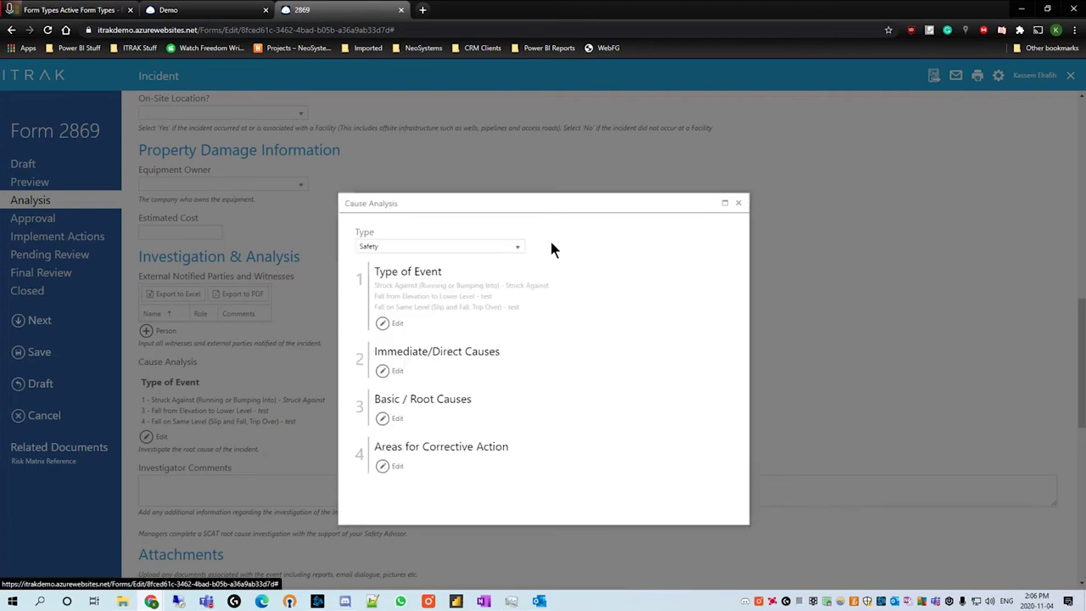
Remove Fall on Same Level from the Type of Event selection and save it
click(383, 328)
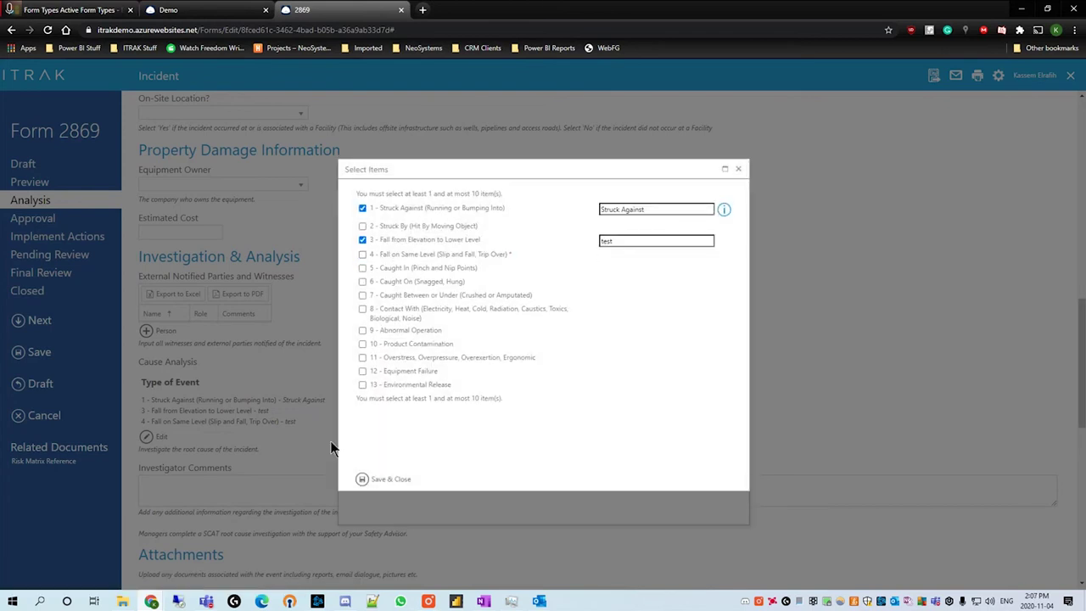
click(365, 475)
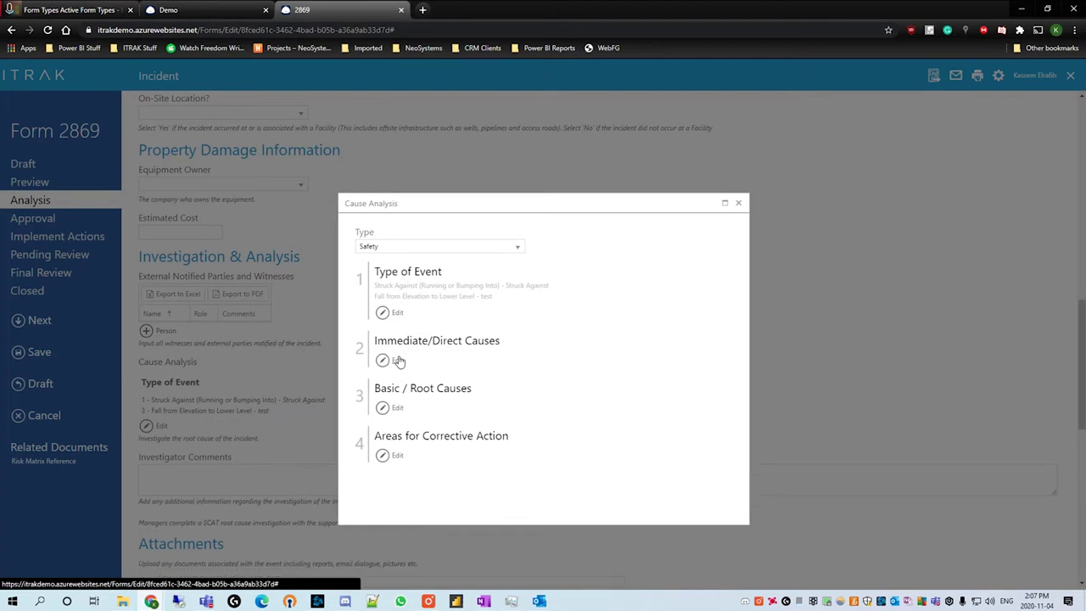
Add Operating Equipment Without Authority as an immediate cause with comment "Test", save it, and close the cause analysis
click(397, 360)
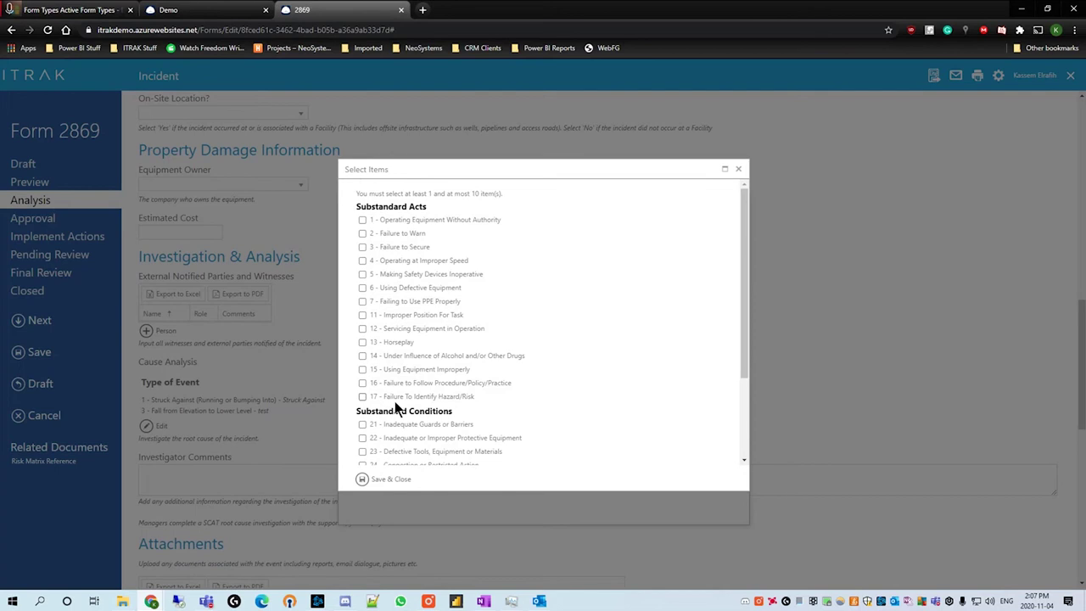
scroll(415, 397, down, 1)
scroll(429, 392, down, 1)
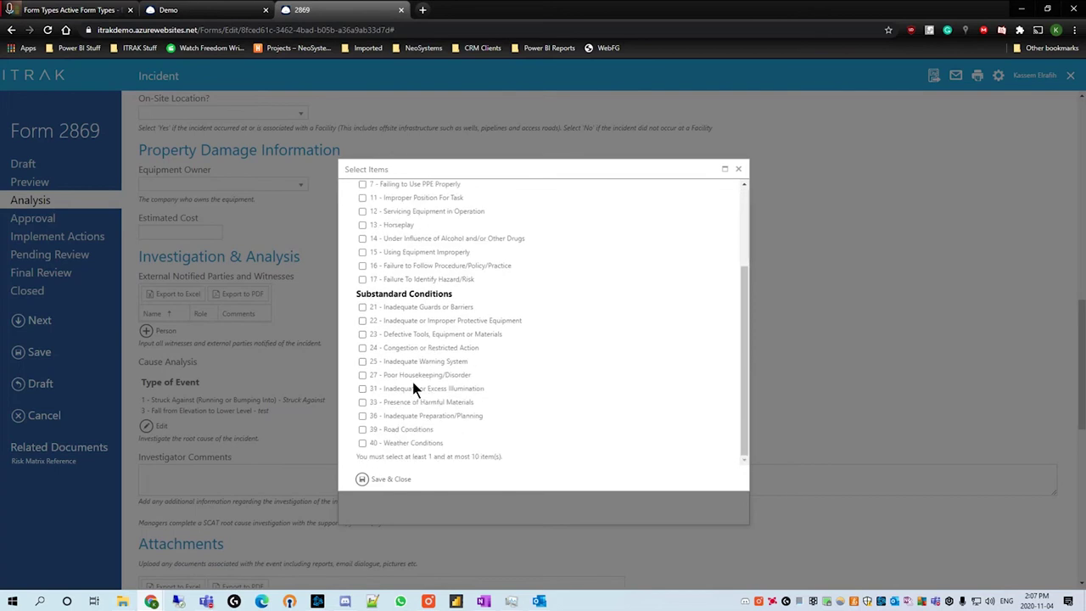
scroll(453, 359, up, 2)
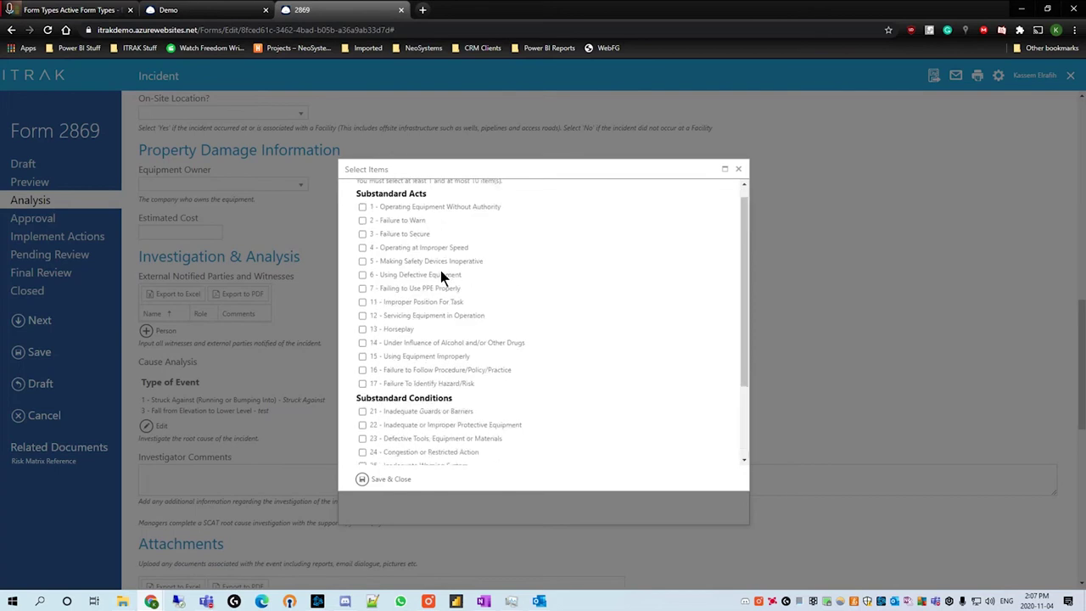
click(409, 219)
click(672, 222)
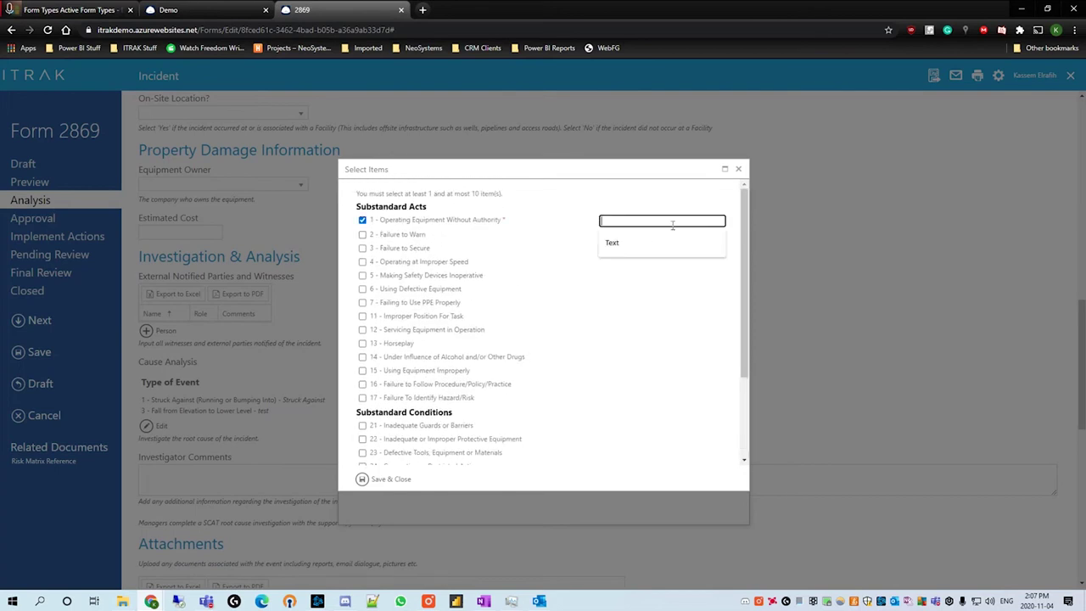
text(Test)
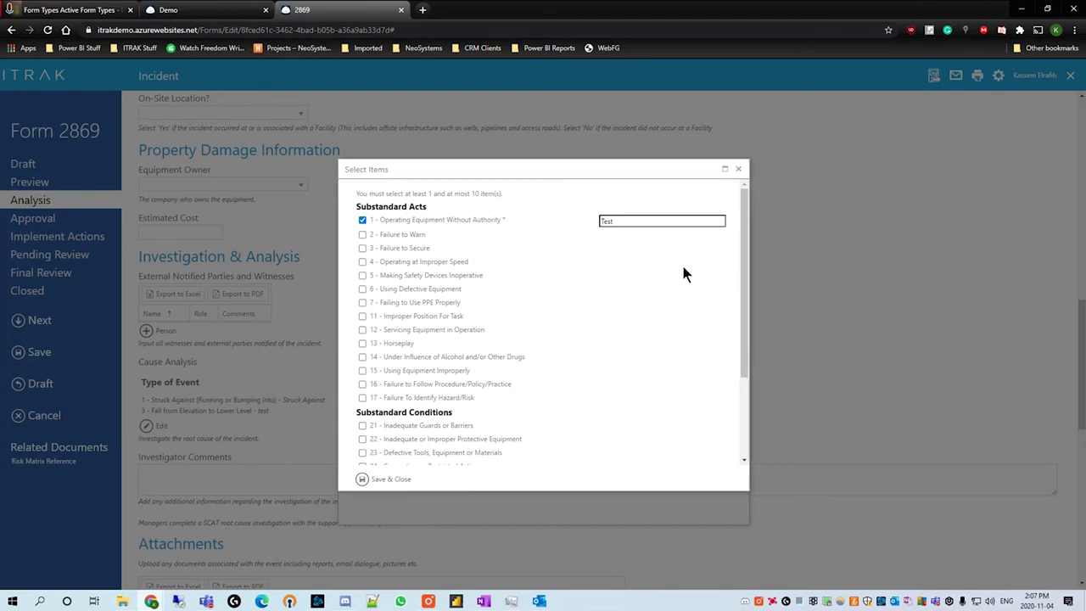
click(405, 480)
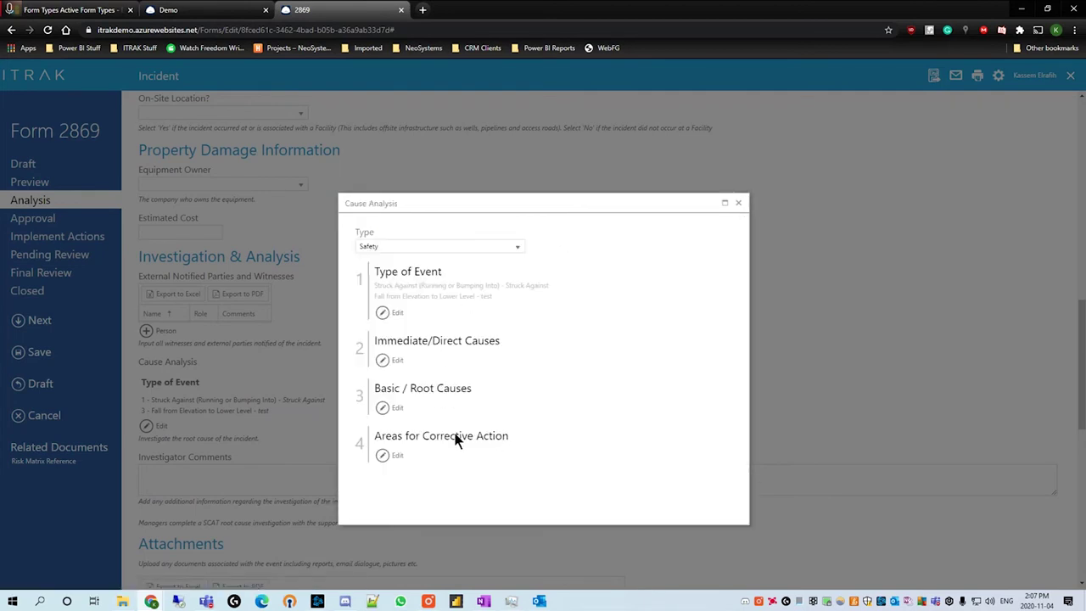
click(738, 205)
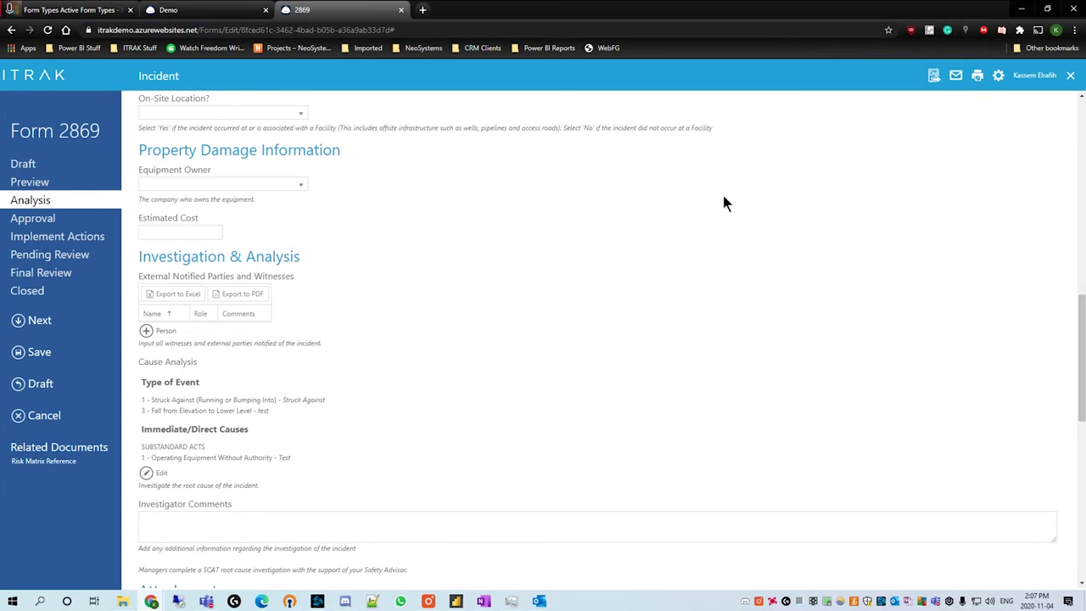
Switch to the Dynamics 365 form types list, search for "webinar", and open Webinar Form Type
click(100, 12)
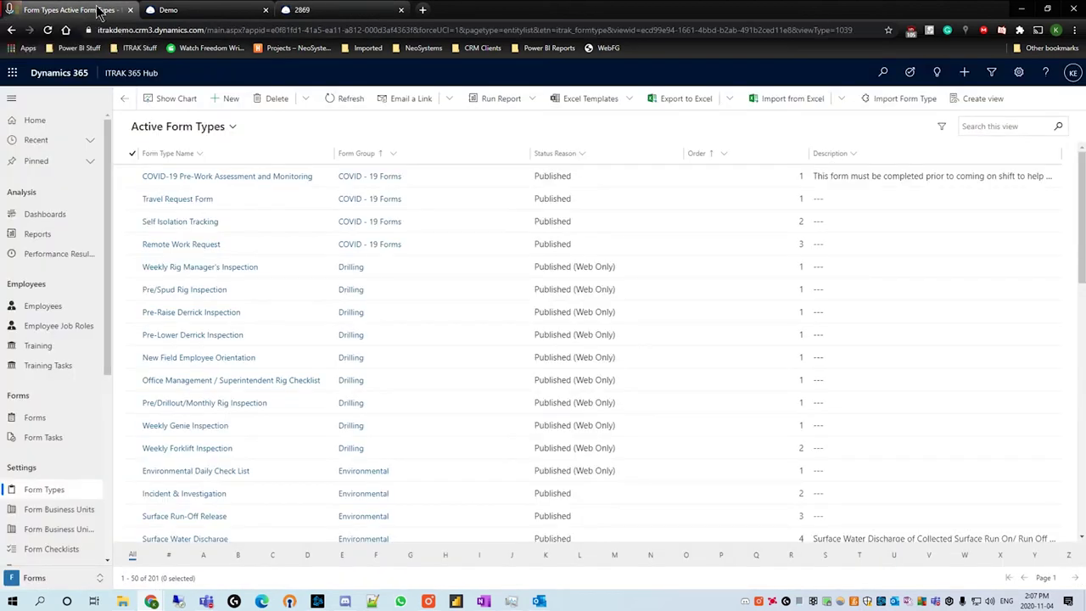
click(991, 127)
text(webinar)
key(Return)
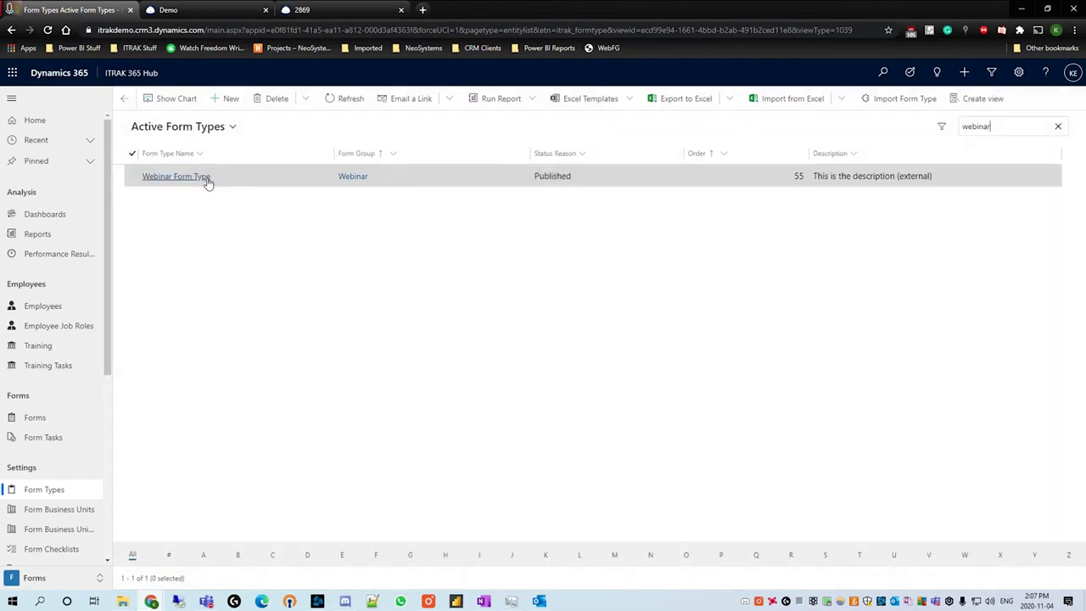
click(204, 178)
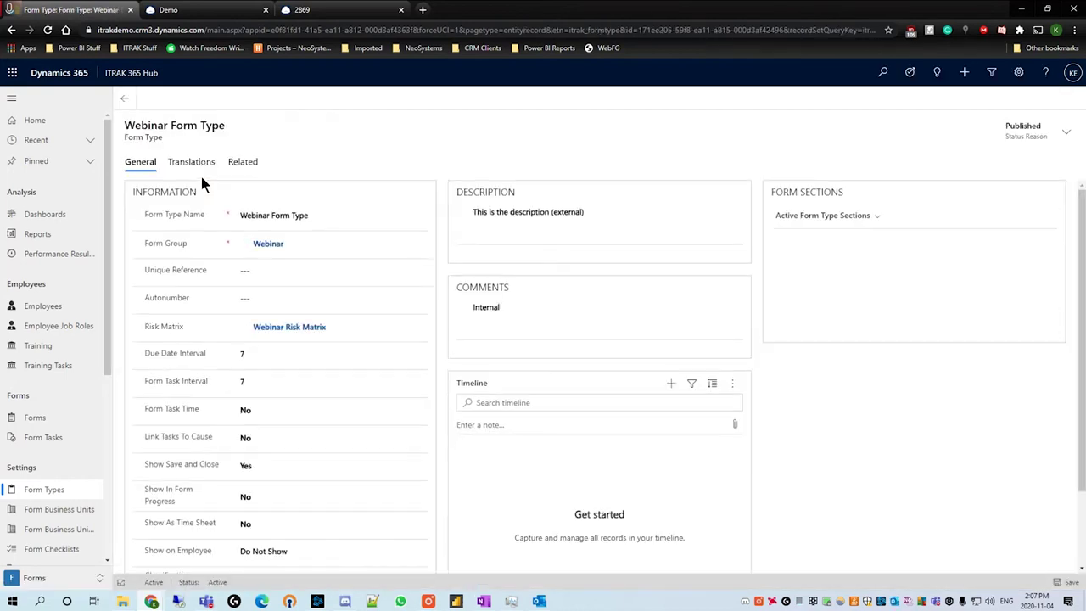
Create and save a new form section named "Cause Analysis Webinar Demonstration" for the Webinar Form Type
click(1044, 217)
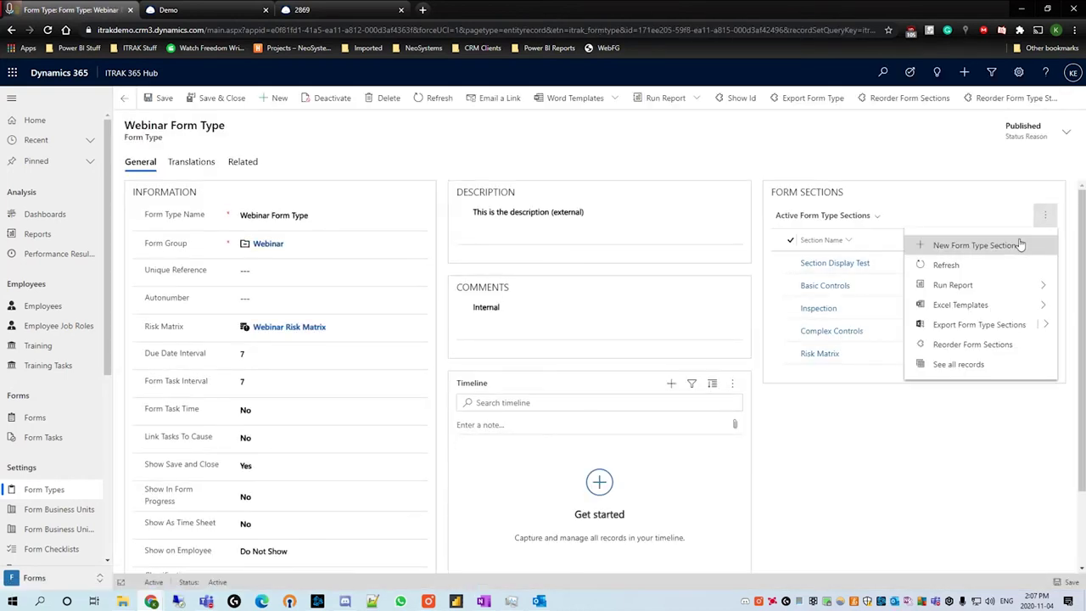
click(1019, 245)
click(331, 197)
text(Cau)
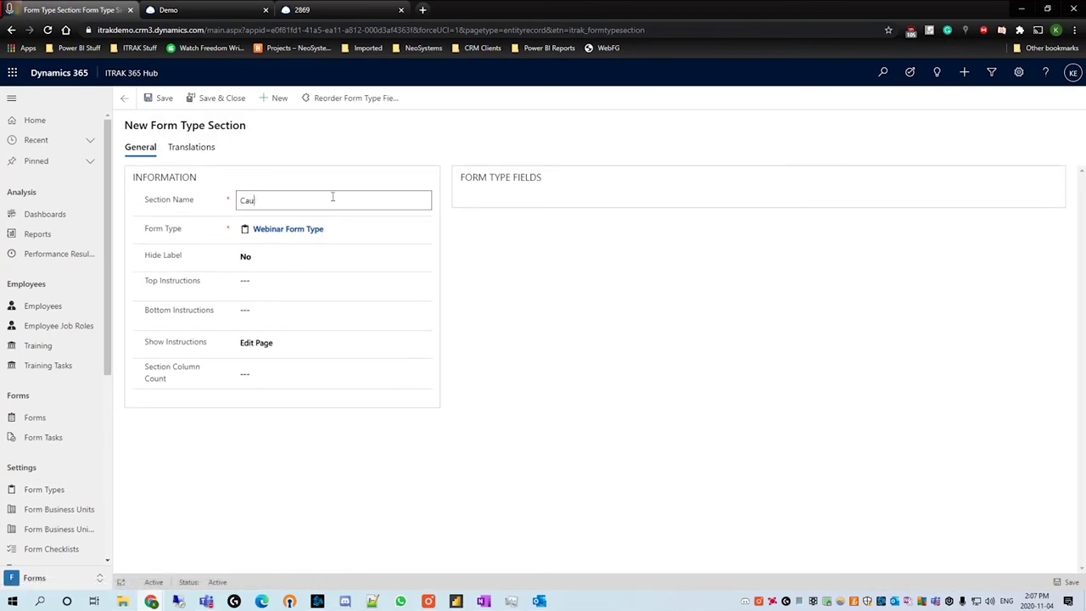
text(se Analysis Webinar Demonstration)
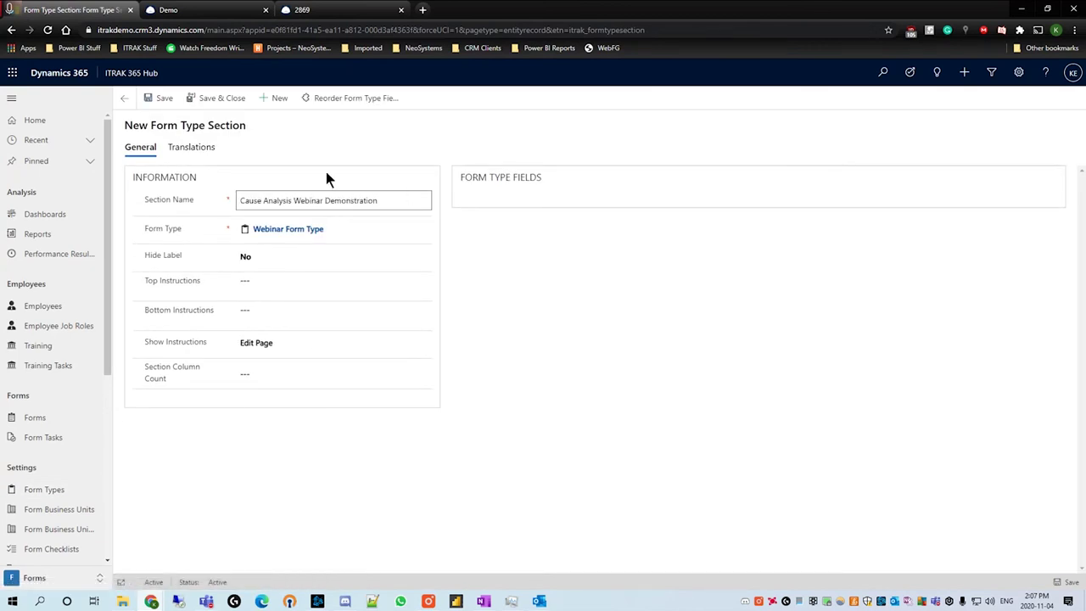
click(155, 95)
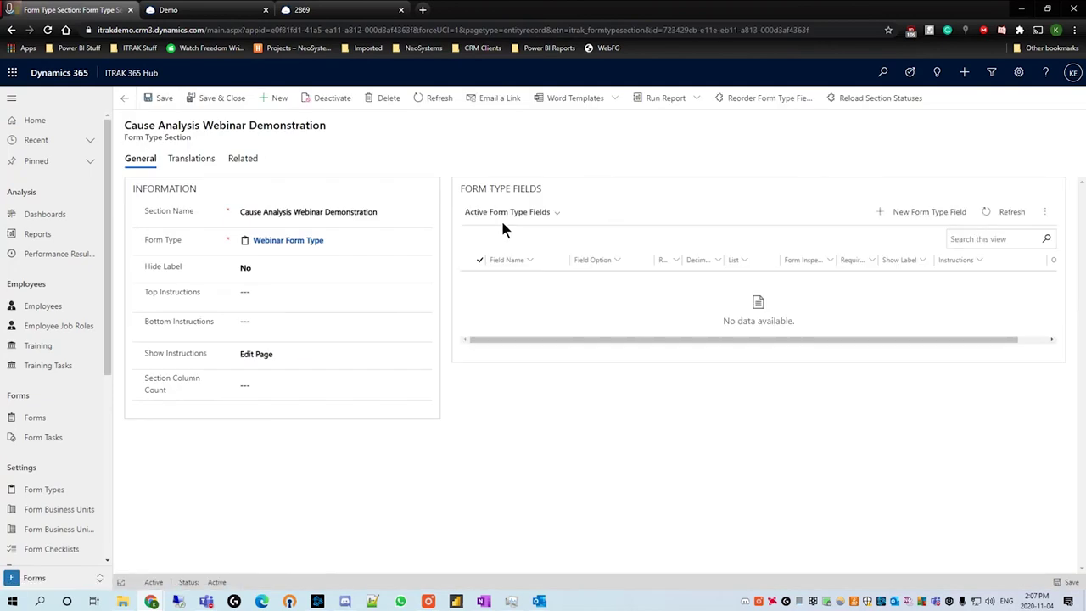
Add a required Cause Analysis field to the Cause Analysis Webinar Demonstration section, save it, and return to the section
click(932, 211)
click(301, 204)
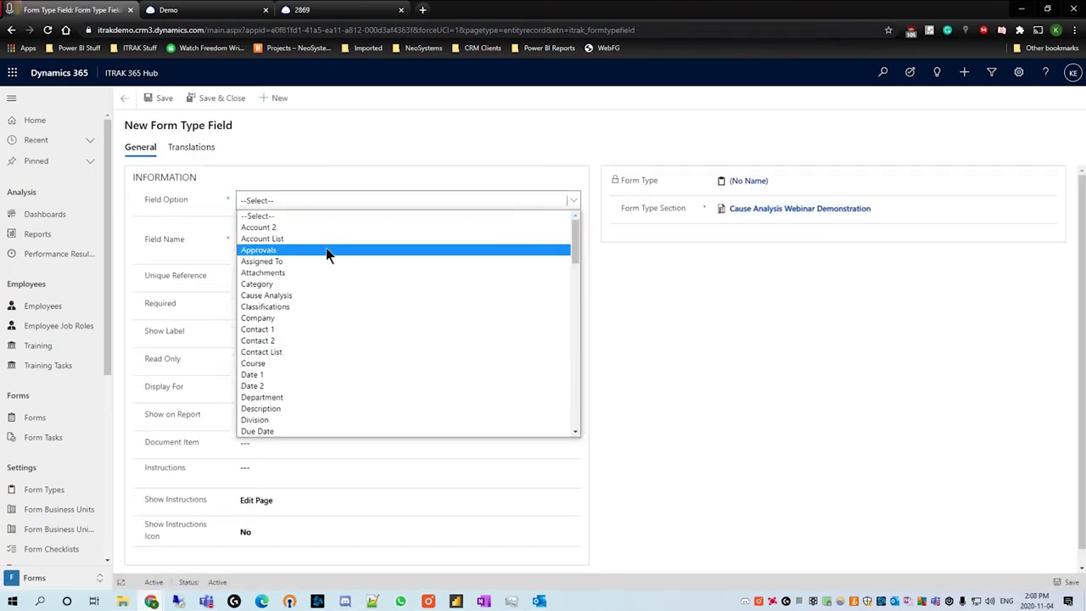
click(321, 296)
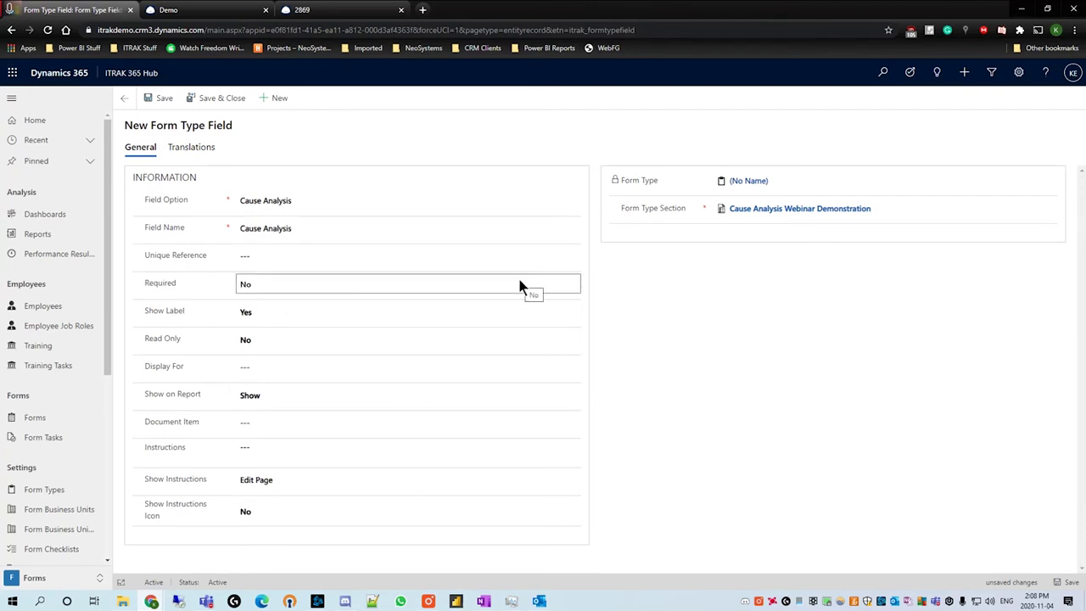
click(436, 285)
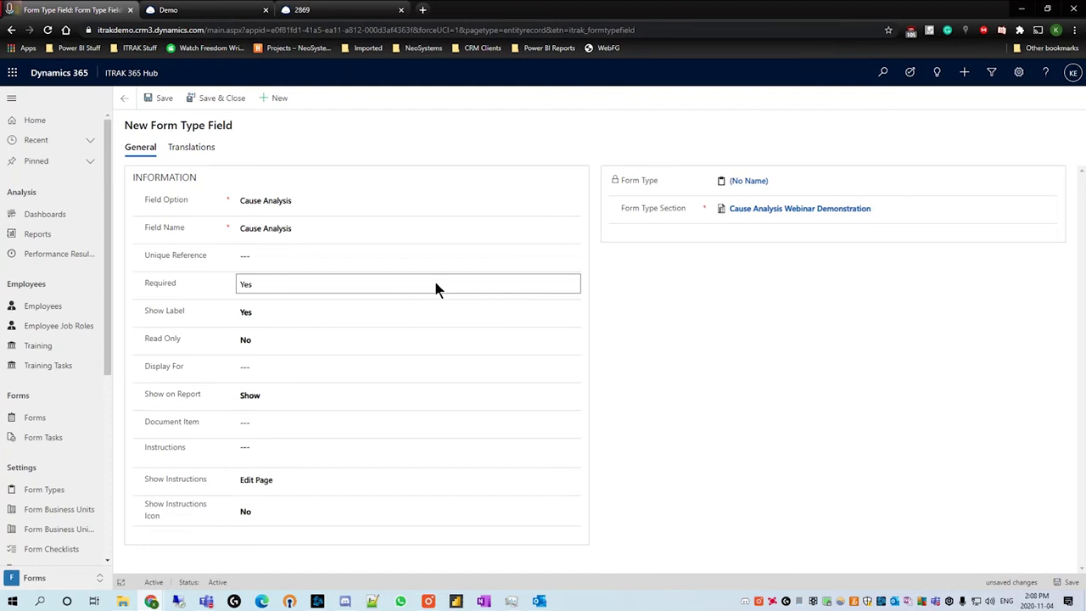
click(165, 100)
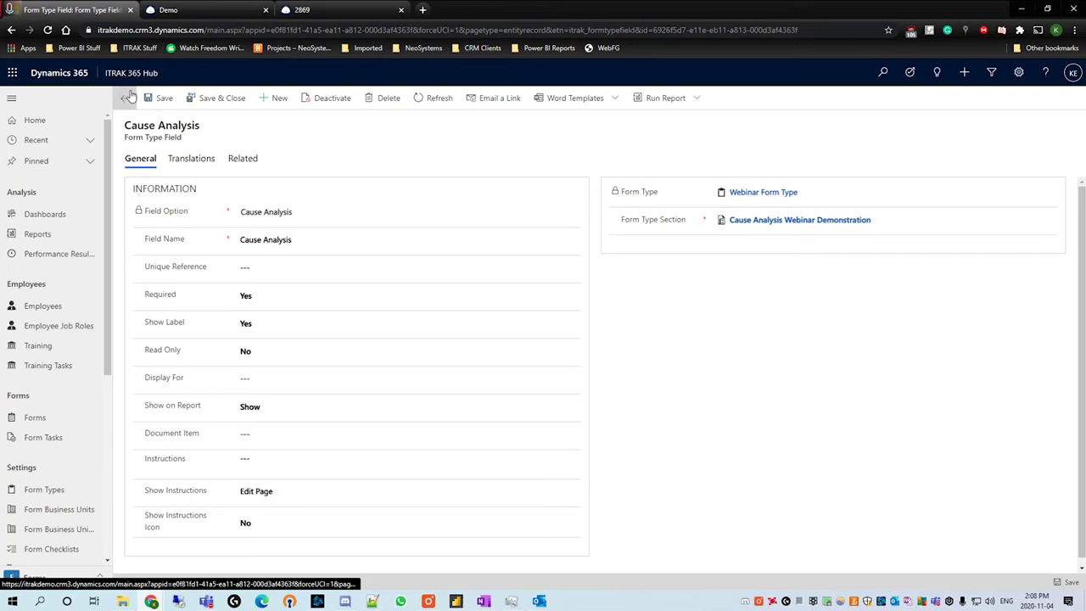
click(127, 97)
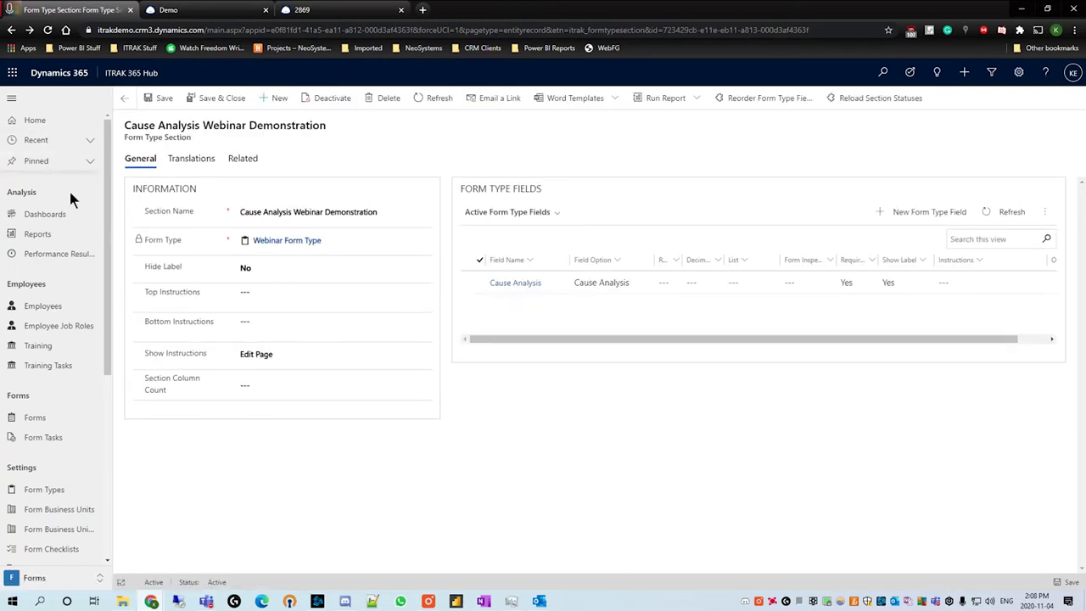
Create and save a new cause analysis type named "Webinar Cause Analysis"
scroll(72, 247, down, 4)
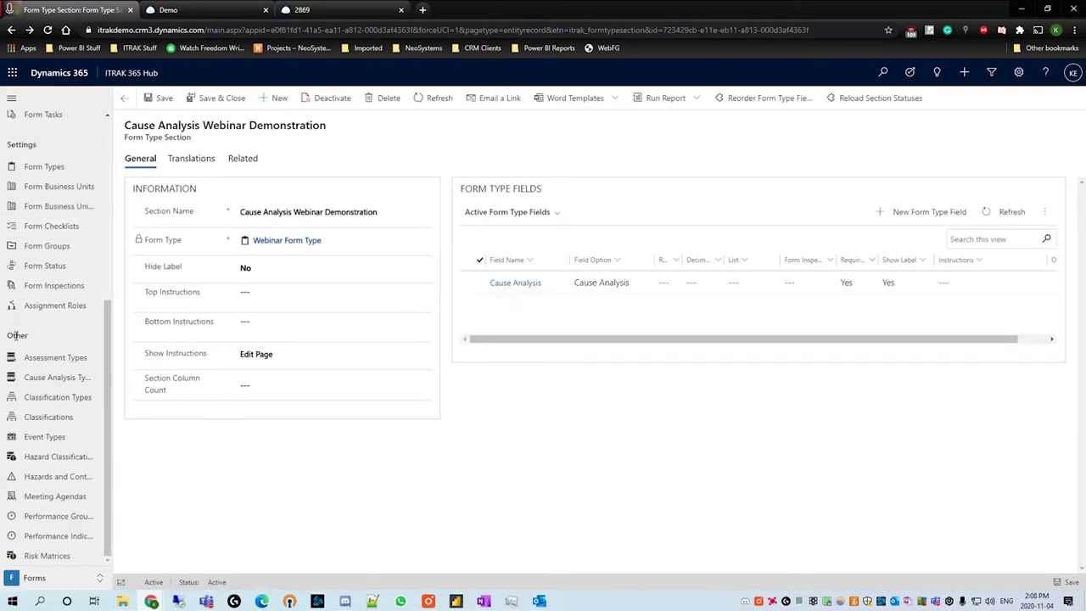
double_click(18, 335)
click(33, 334)
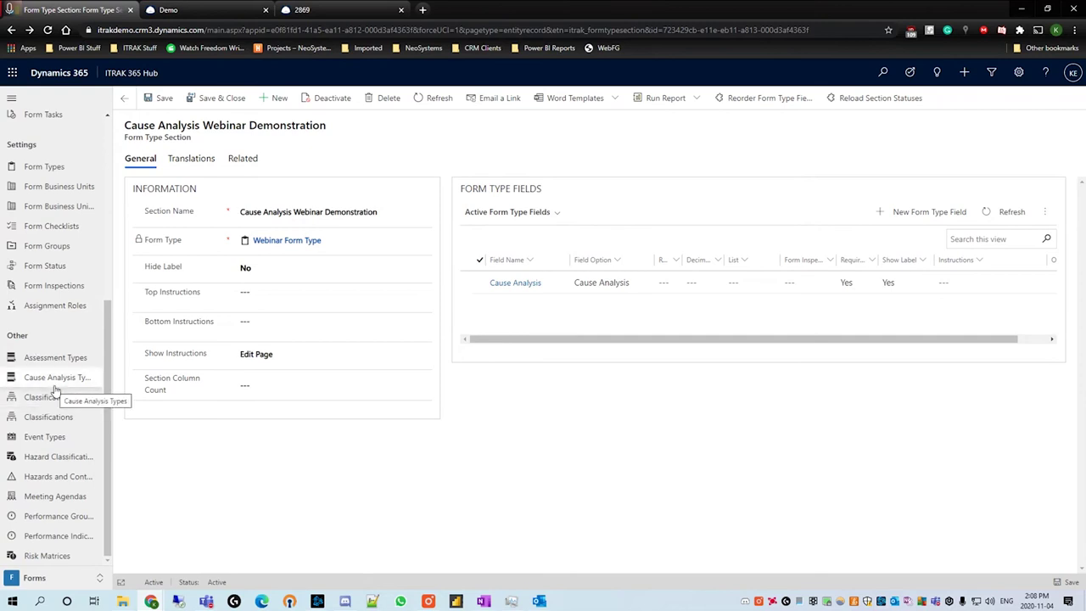
click(54, 384)
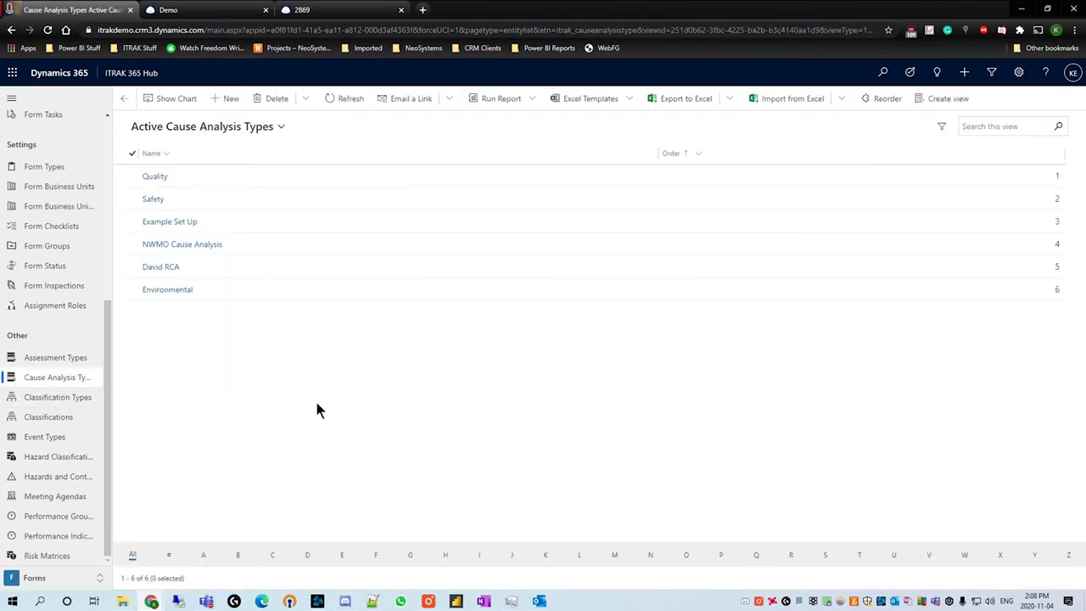
click(229, 99)
click(318, 197)
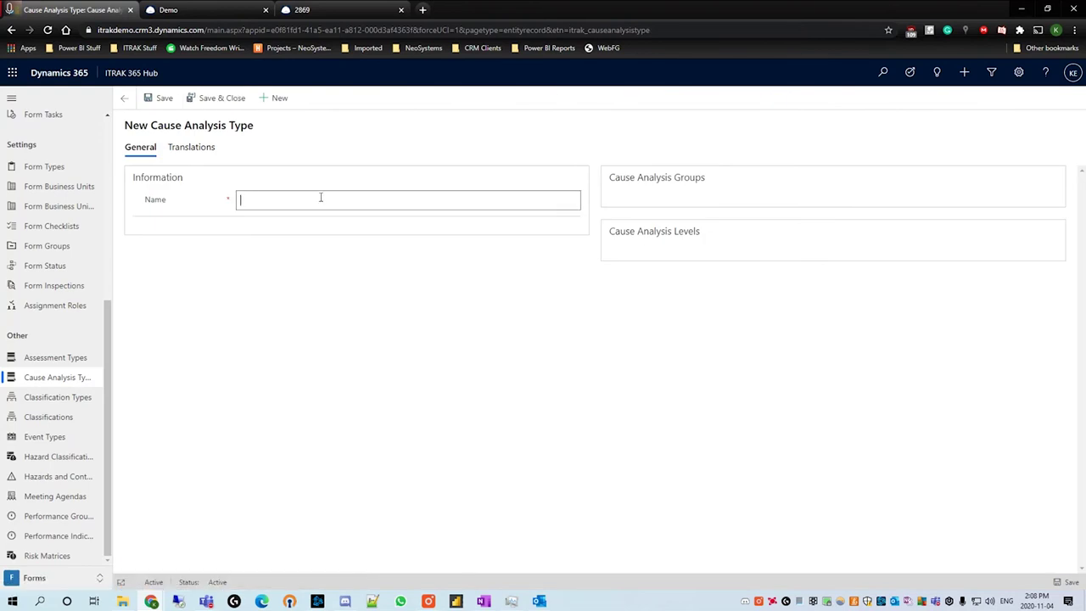
text(Webinar Cause Analysis)
click(387, 312)
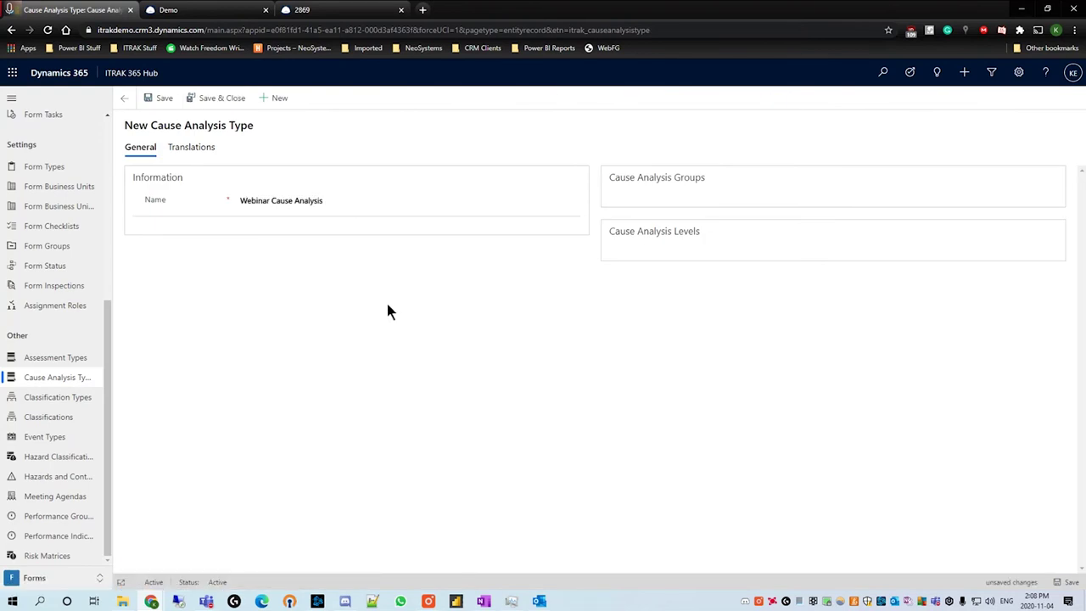
click(162, 101)
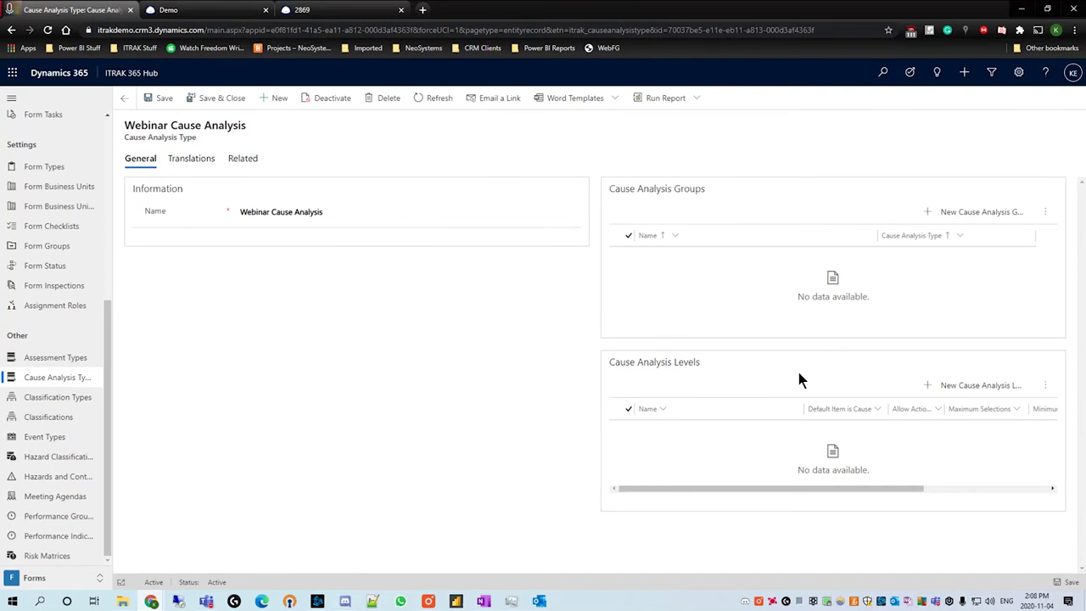
Add a cause analysis group named "Group 1" to Webinar Cause Analysis, save it, and return to the type
click(964, 211)
click(301, 179)
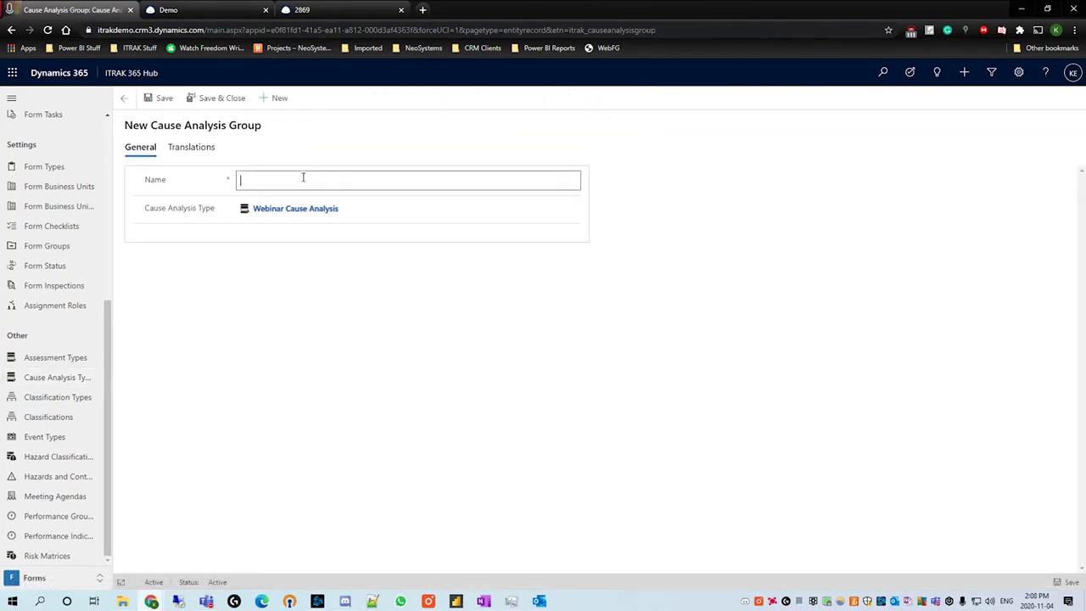
text(Gro)
text(1)
click(153, 97)
click(119, 99)
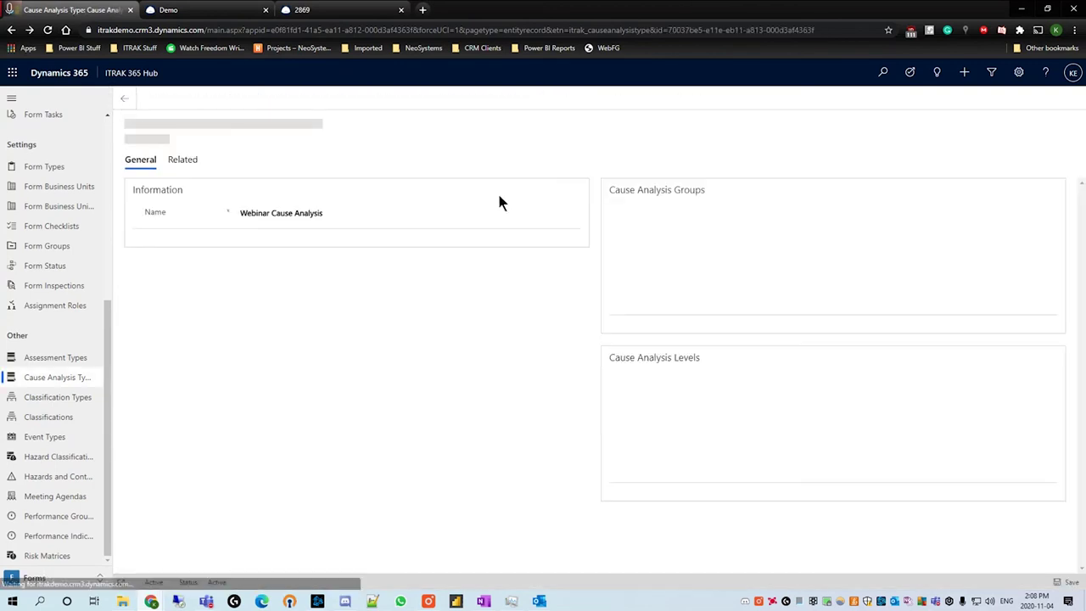
Add a second cause analysis group named "Group 2", save it, and return to Webinar Cause Analysis
click(977, 219)
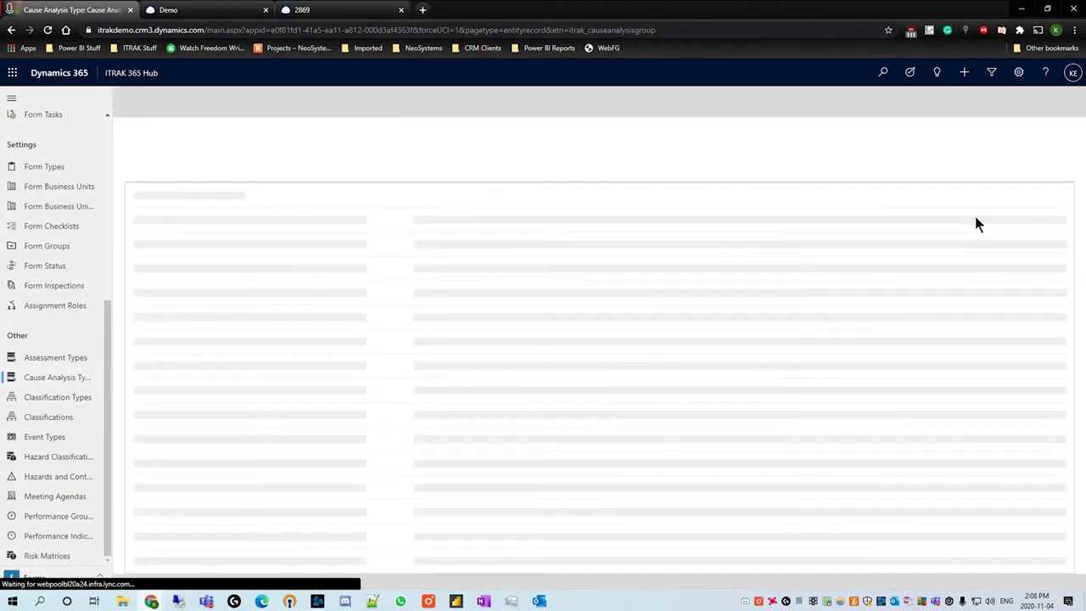
click(260, 184)
text(Group 2)
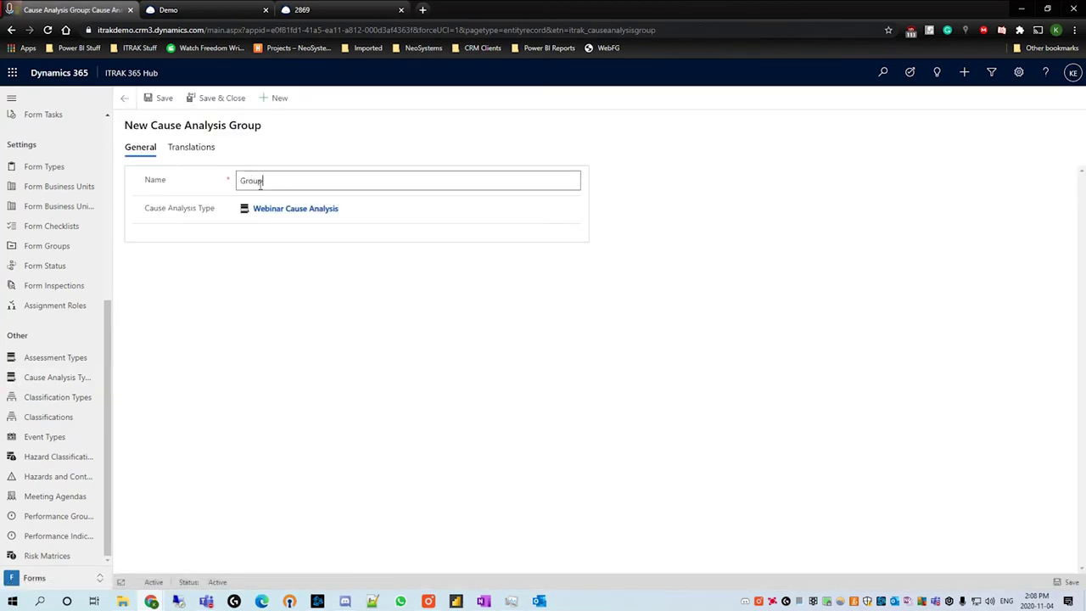
click(213, 208)
click(146, 100)
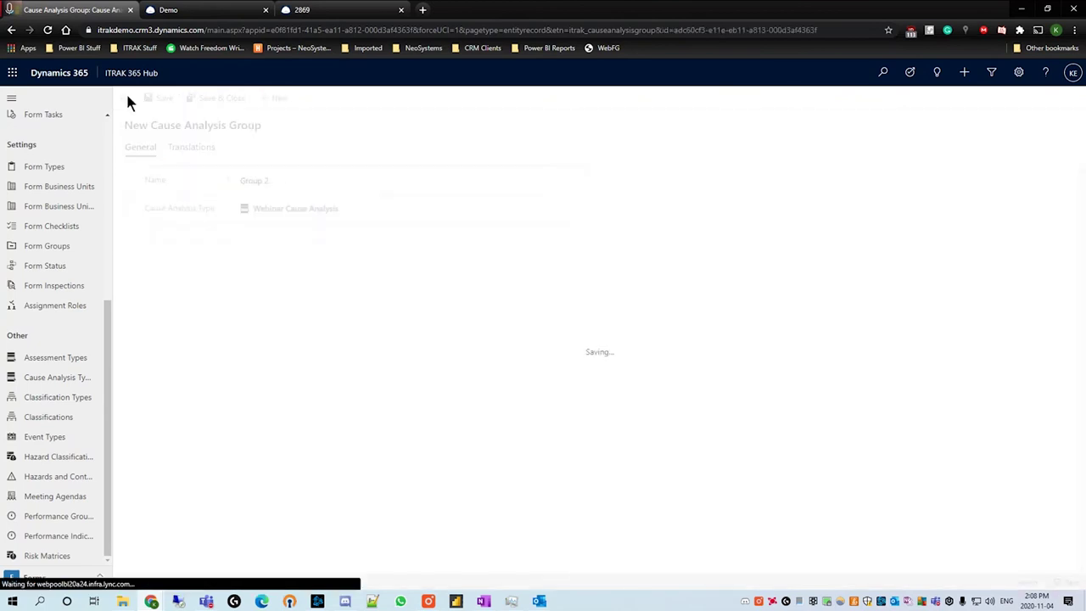
click(122, 100)
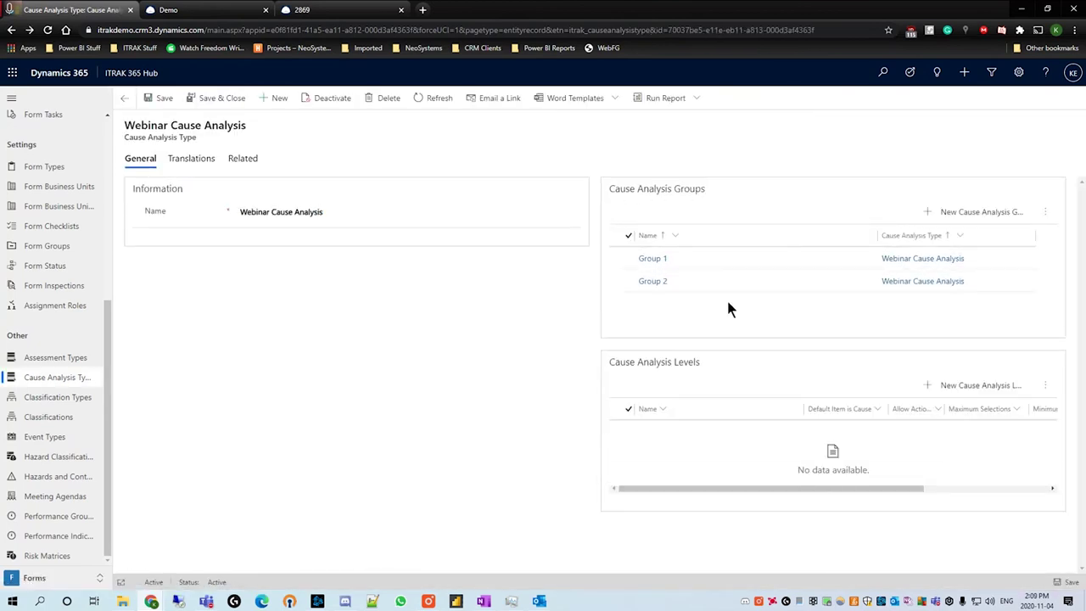
Start a new cause analysis level for Webinar Cause Analysis and name it "Level 1"
drag(611, 362, 703, 373)
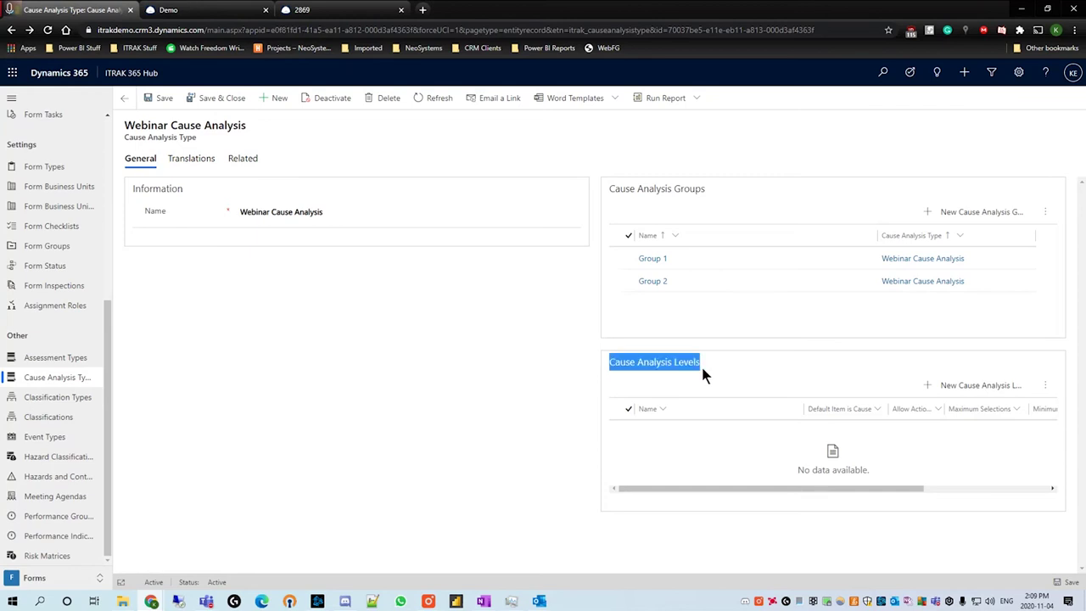
click(855, 372)
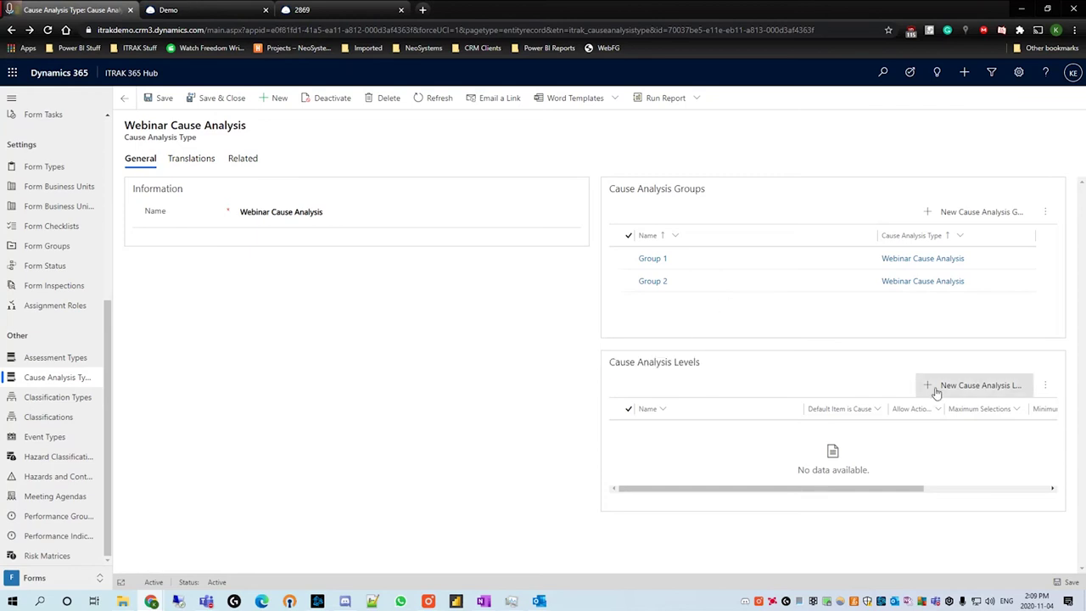
click(937, 390)
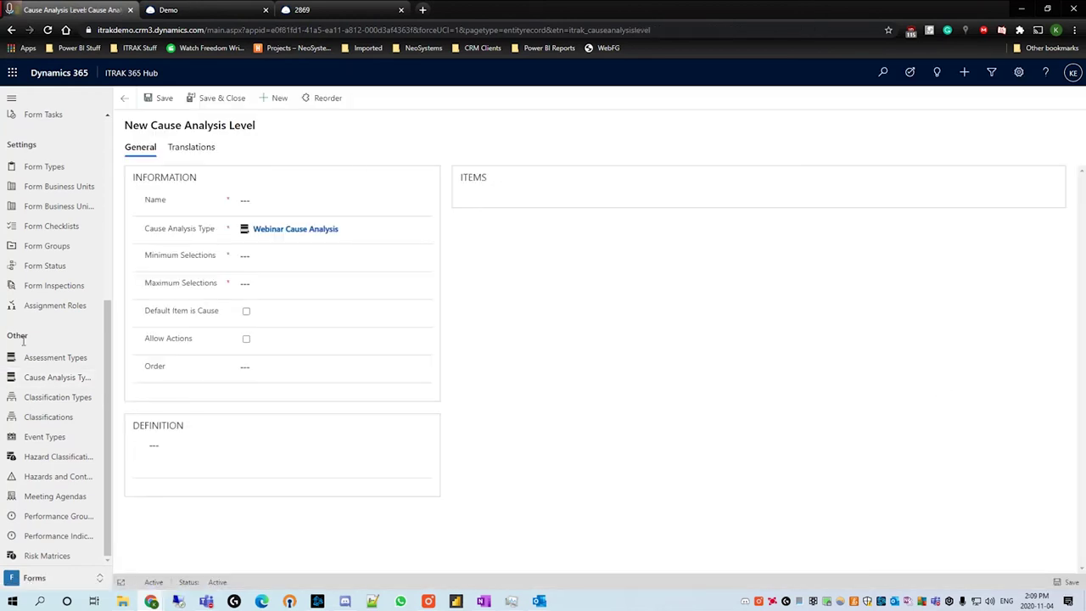
click(351, 201)
text(Level 1)
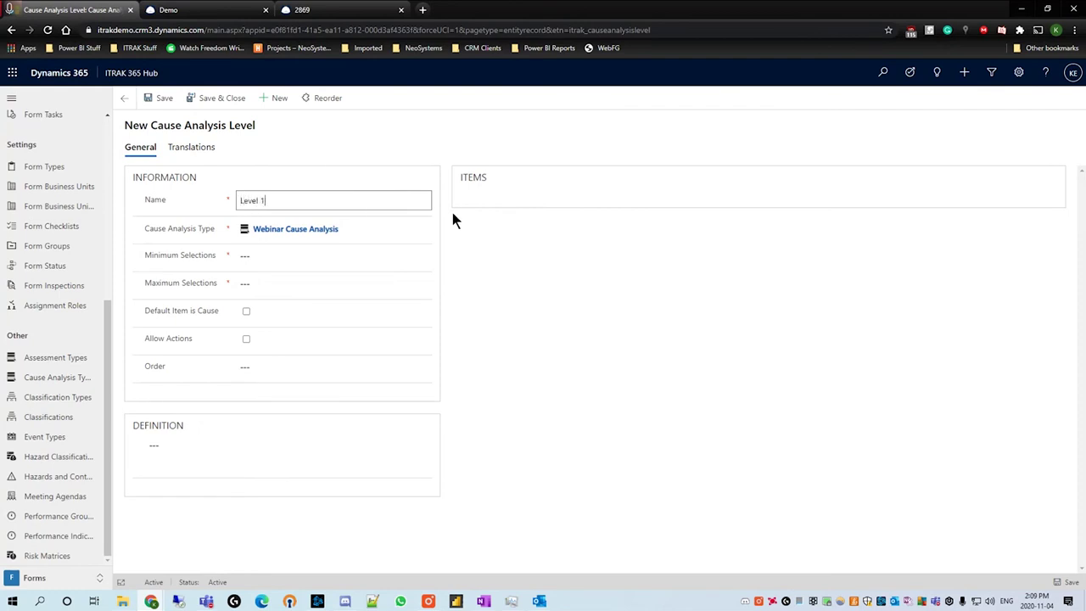
click(525, 338)
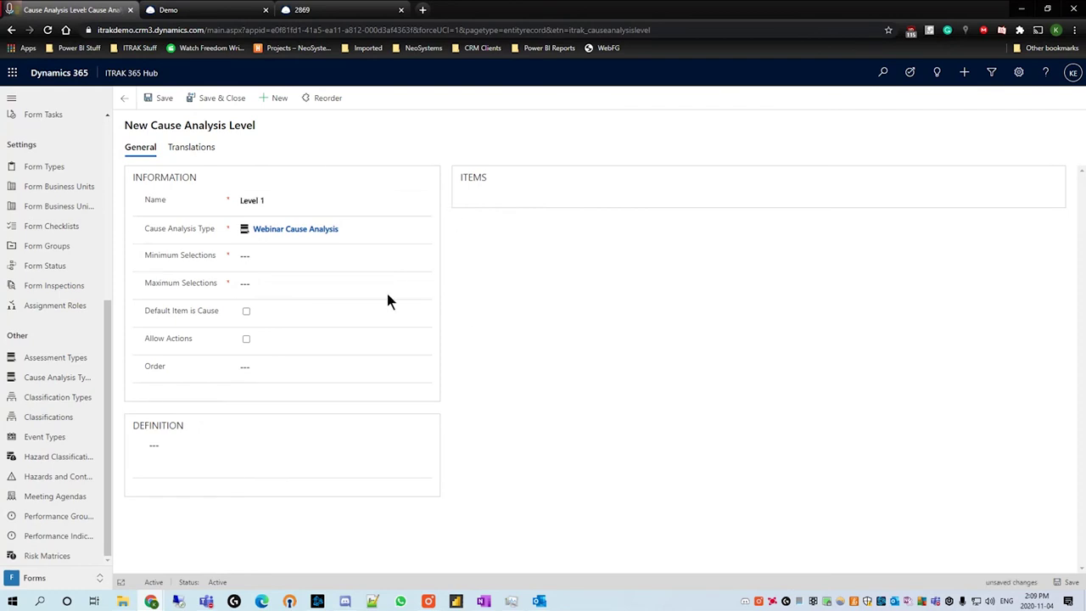
Set the level's minimum and maximum selections to 1, leave Default Item is Cause off, and save the level
click(329, 262)
text(1)
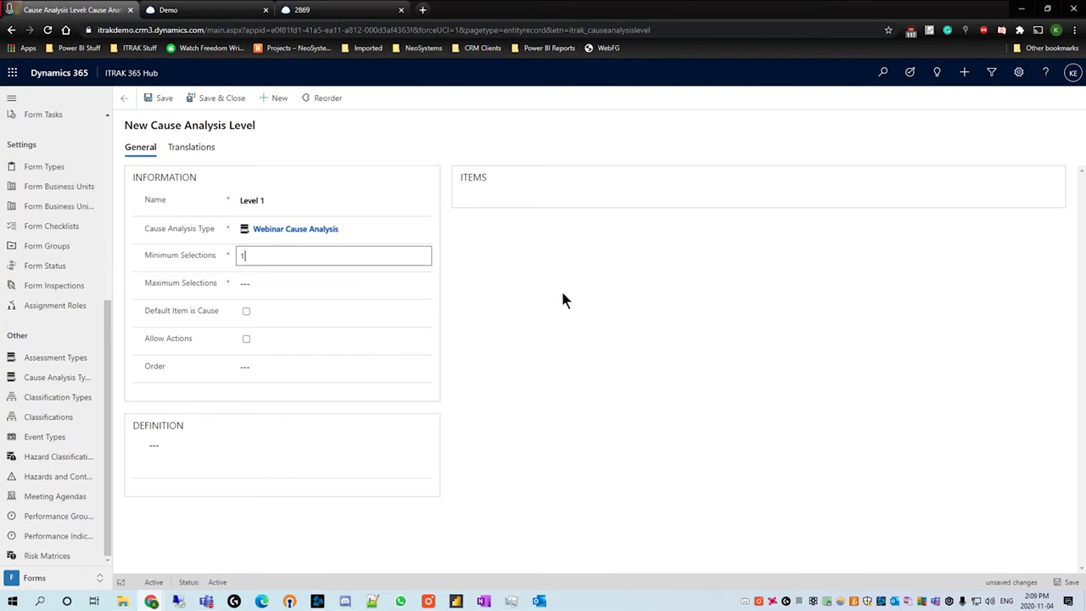
click(562, 294)
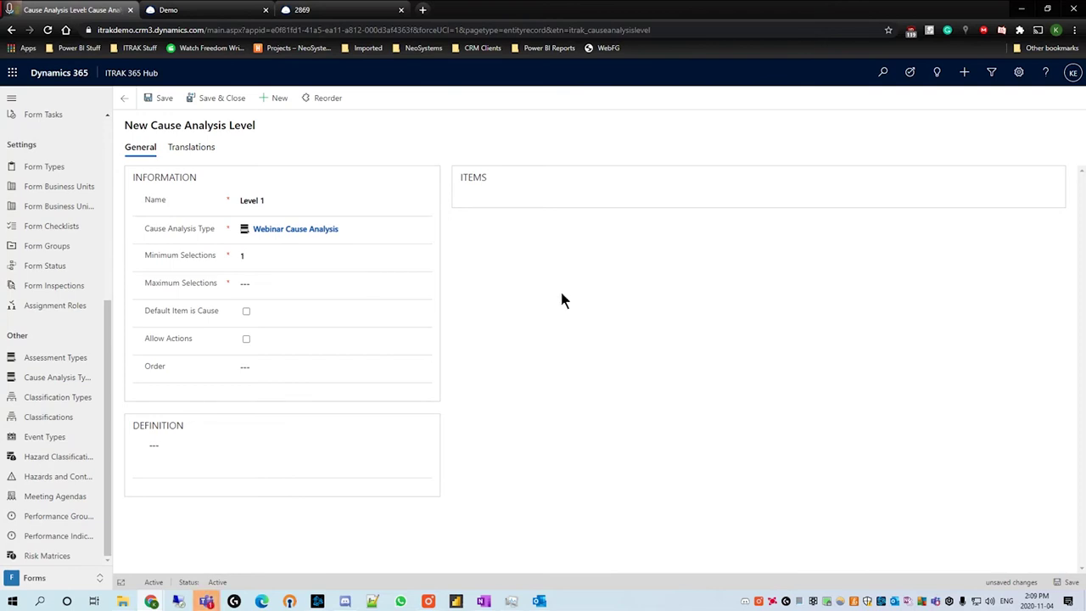
click(412, 280)
text(1)
click(596, 385)
click(248, 312)
click(246, 311)
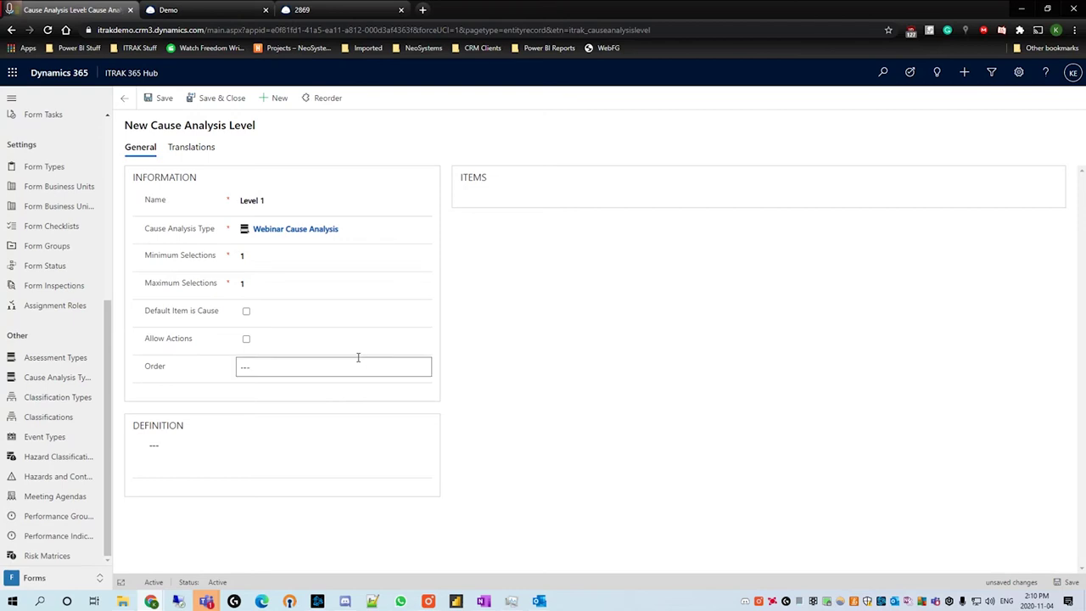
click(161, 99)
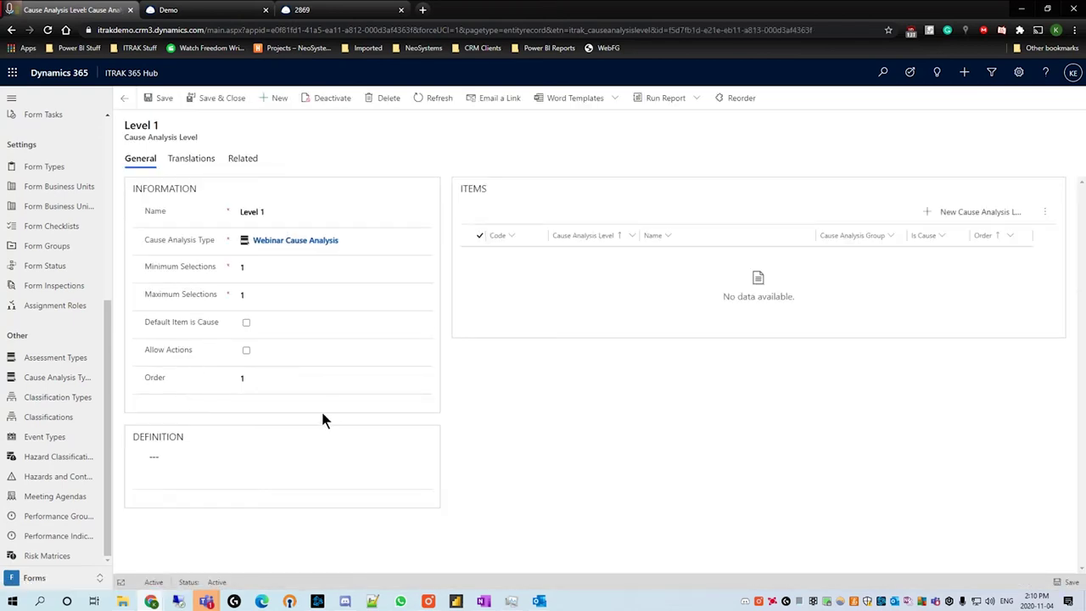
click(263, 454)
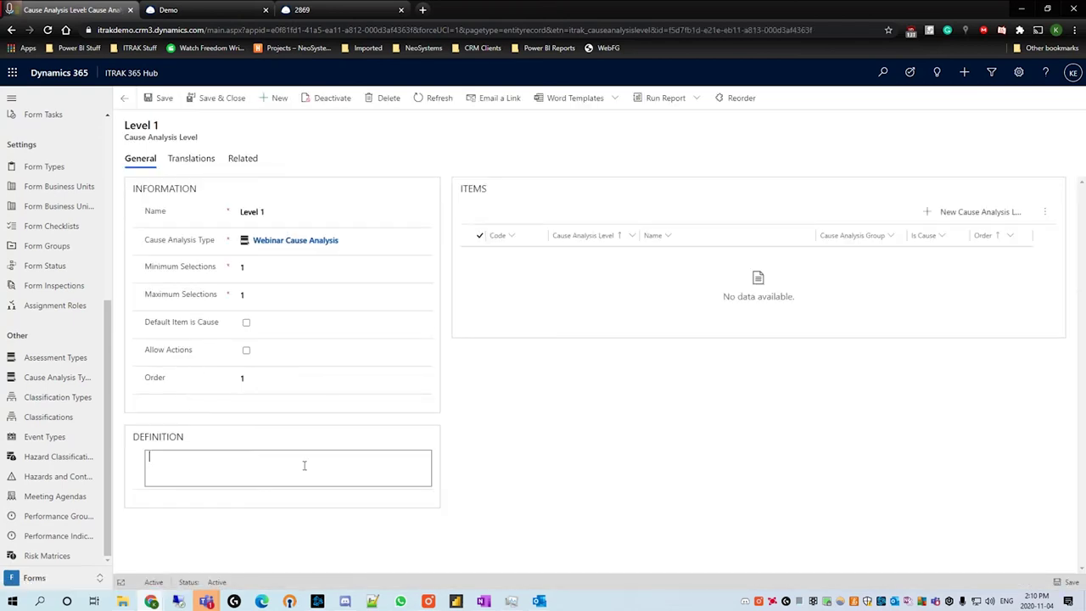
click(691, 446)
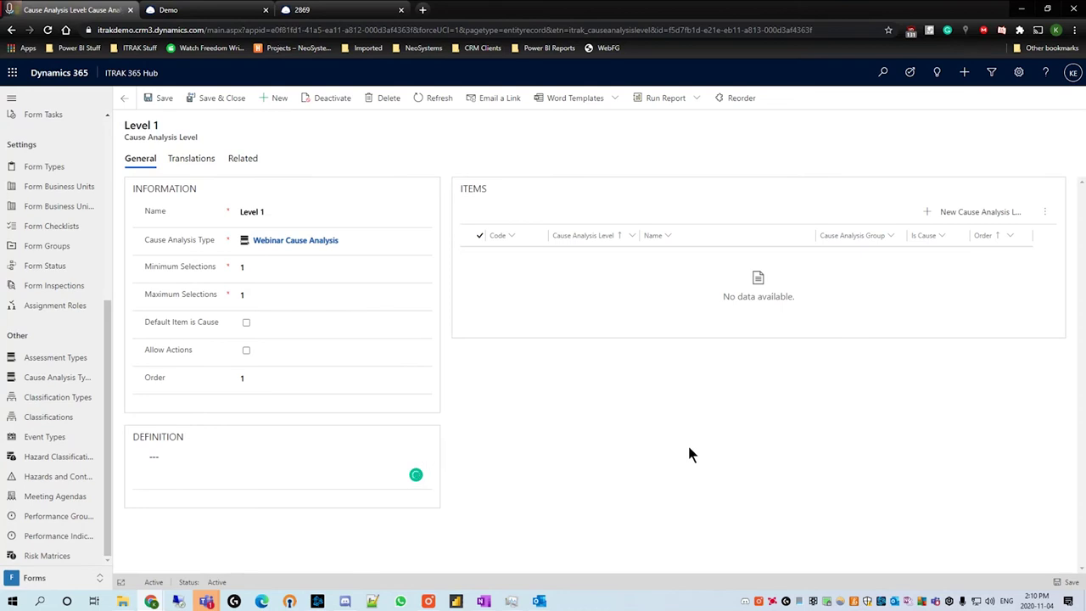
click(367, 455)
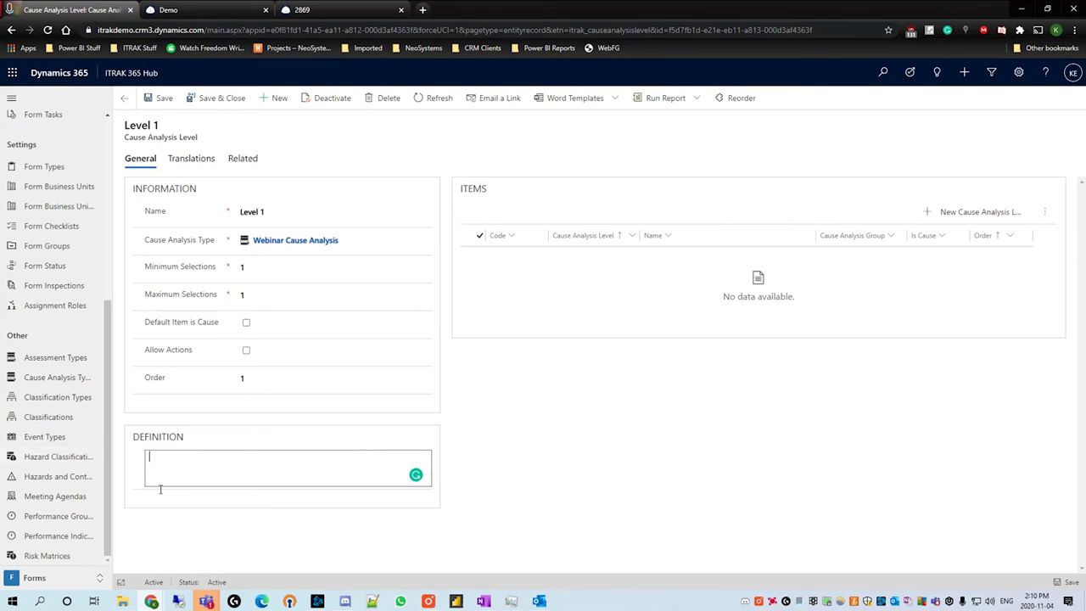
click(624, 471)
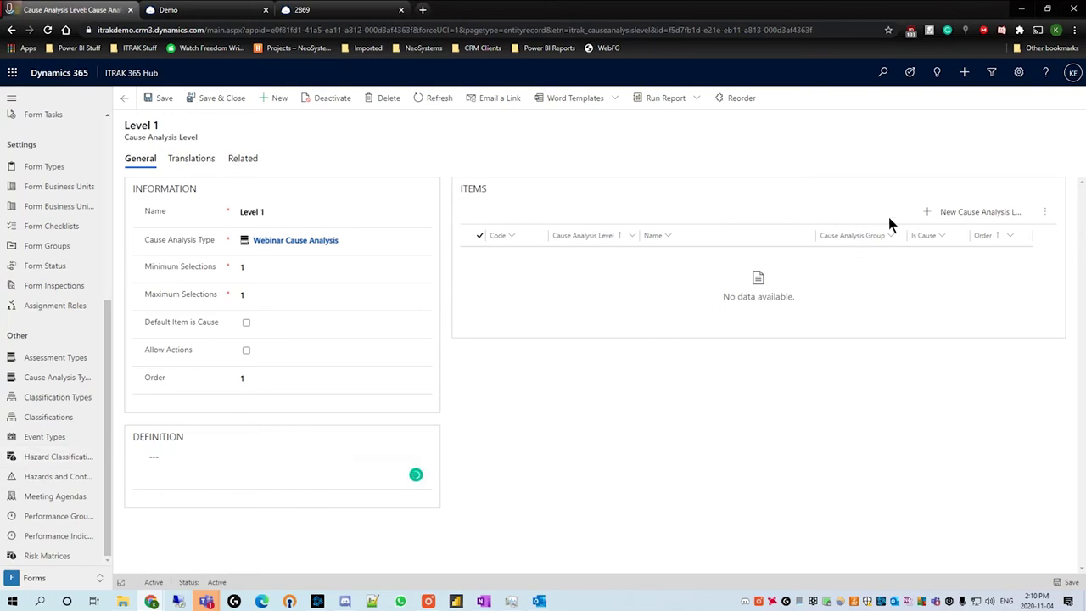
Start a new cause analysis item for Level 1 with code 1 and the name "Slips and Trips"
click(960, 214)
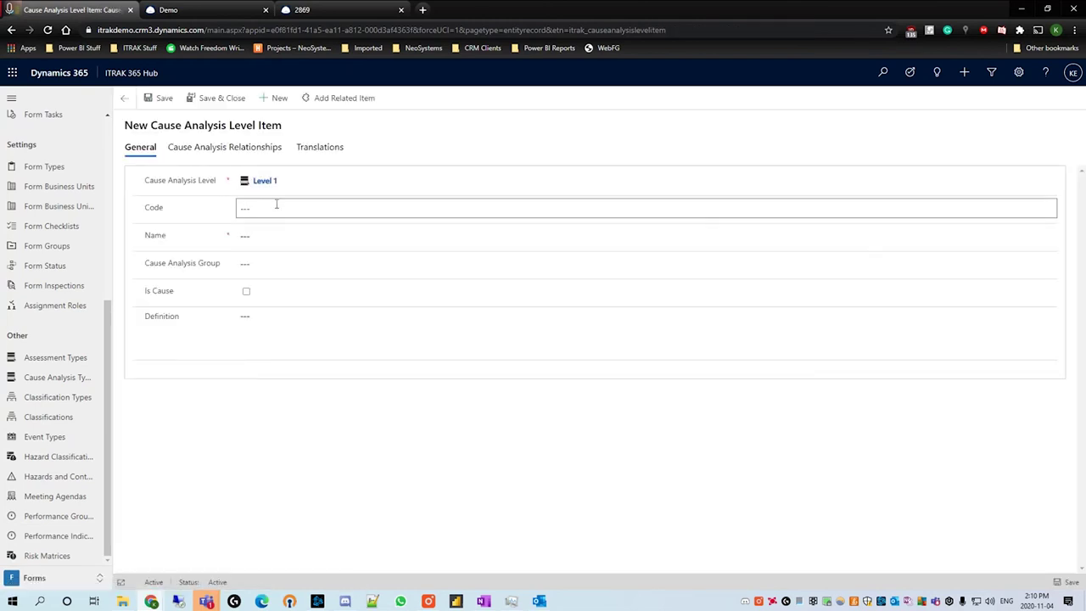
click(277, 204)
text(1)
click(391, 235)
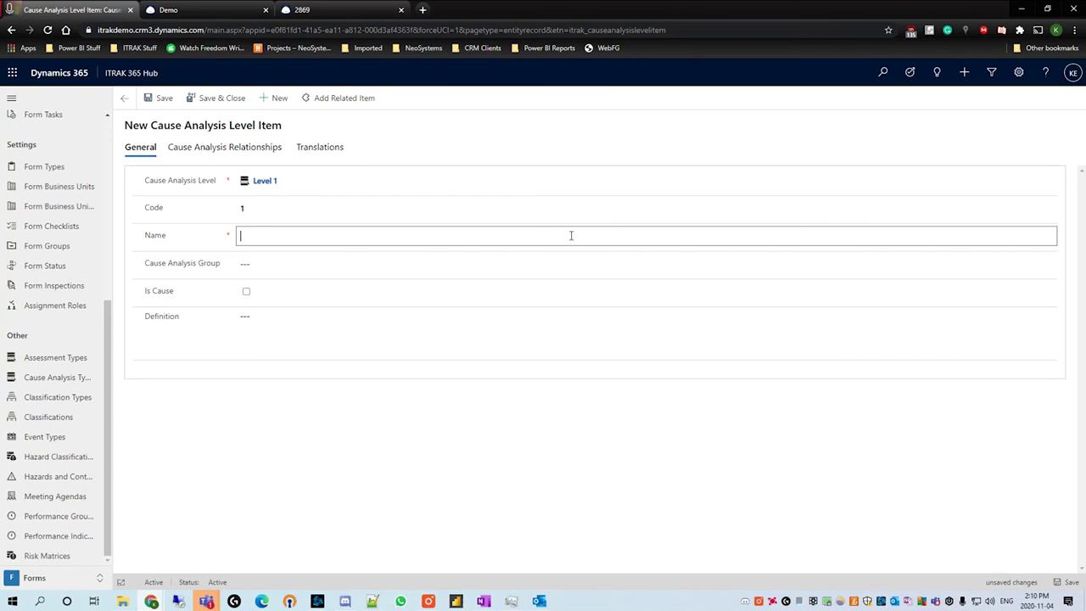
text(Slips and Trips)
click(419, 396)
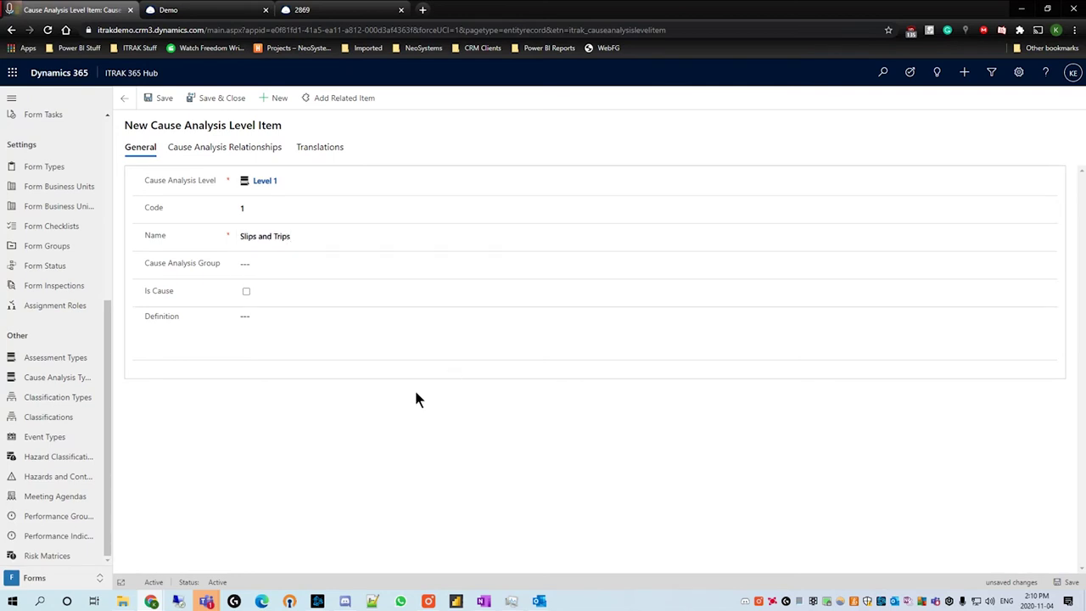
Assign the Slips and Trips item to Group 1, save it, and return to Level 1
click(371, 266)
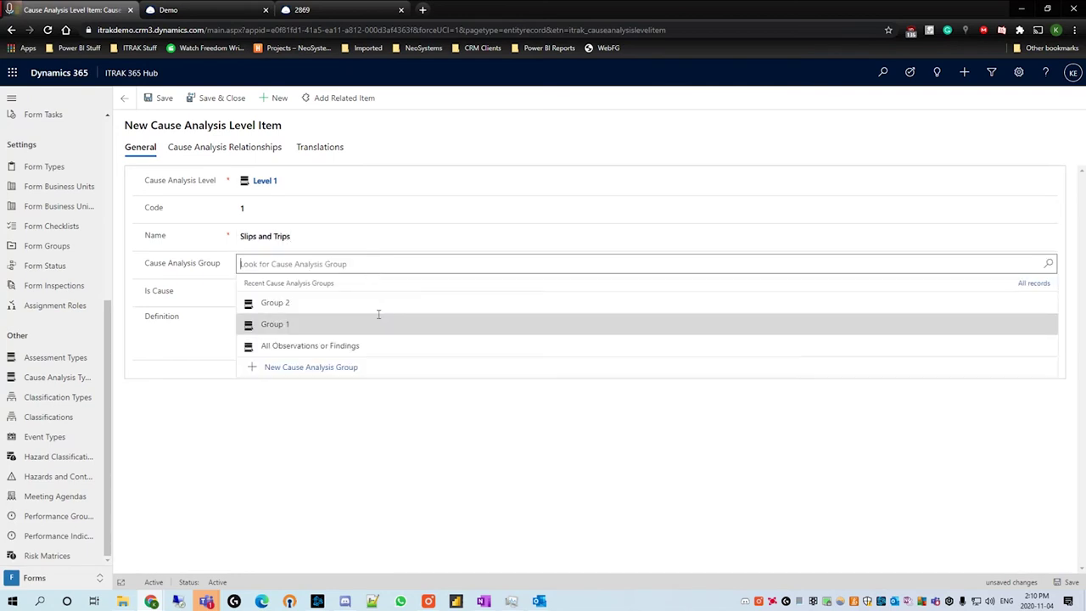
click(378, 321)
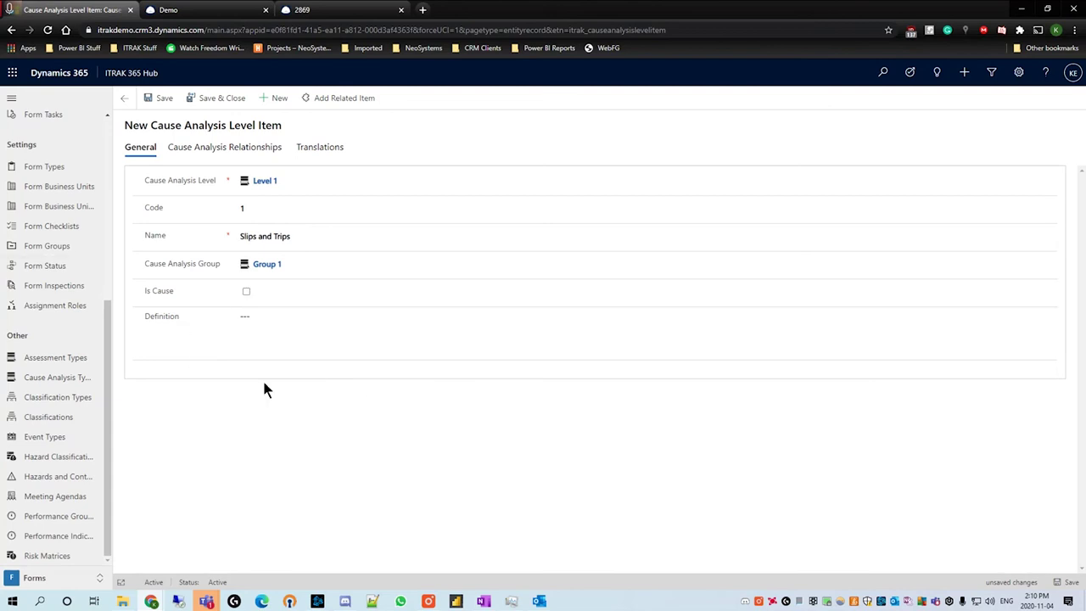
click(161, 97)
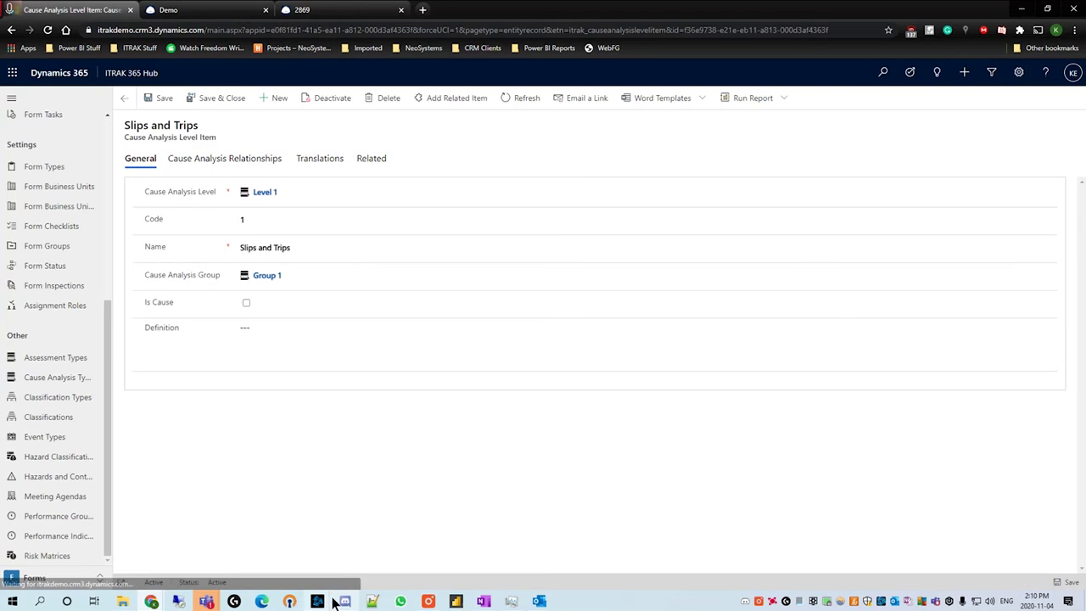
click(124, 98)
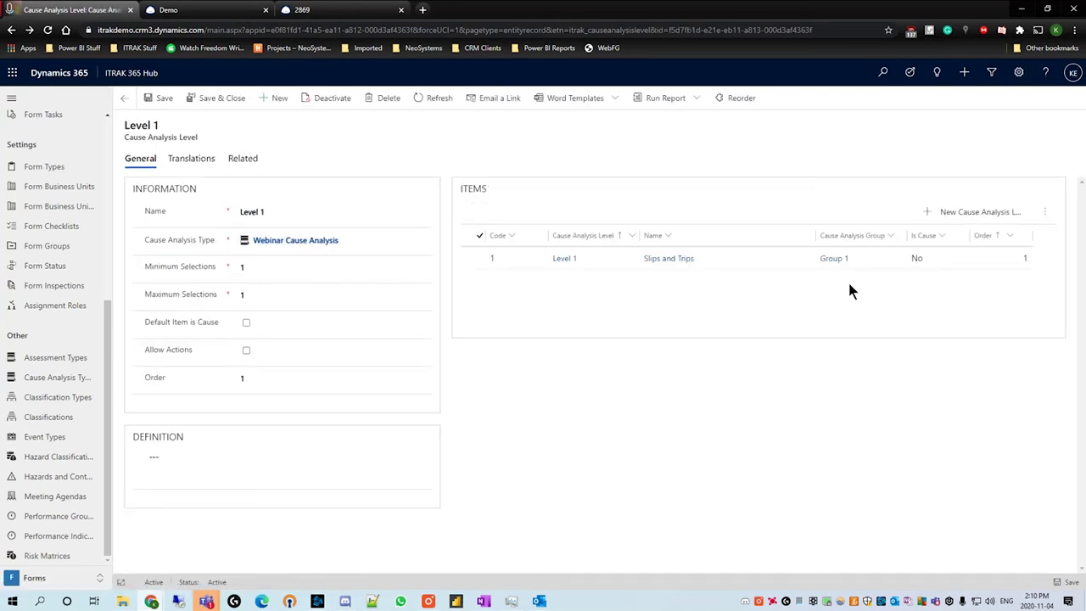
Add a second Level 1 item with code 2, named "Struck By" and assigned to Group 2, and save it
click(942, 214)
click(339, 212)
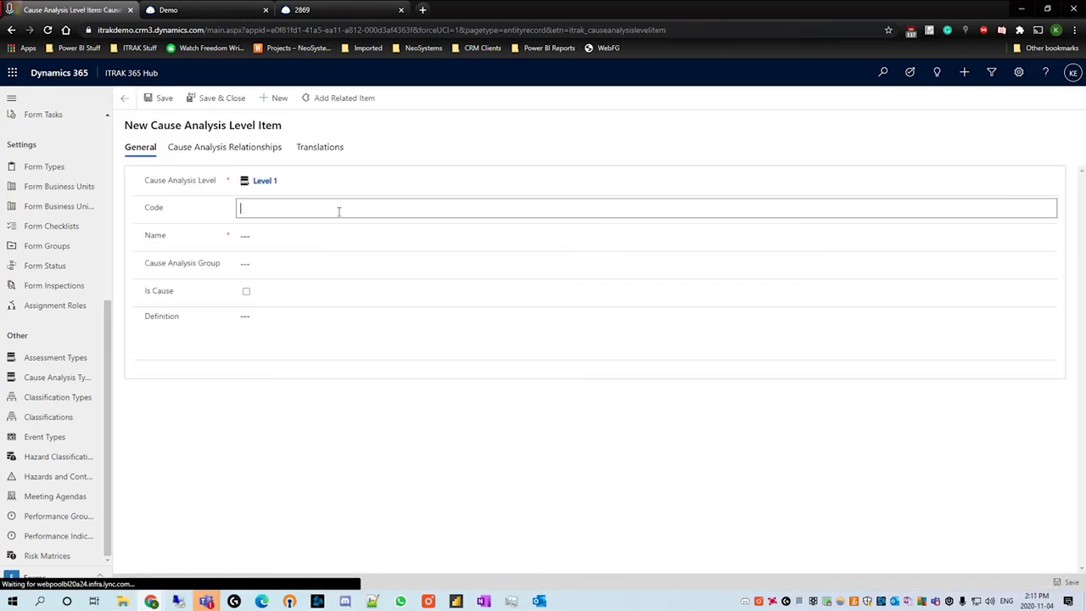
text(2)
click(335, 235)
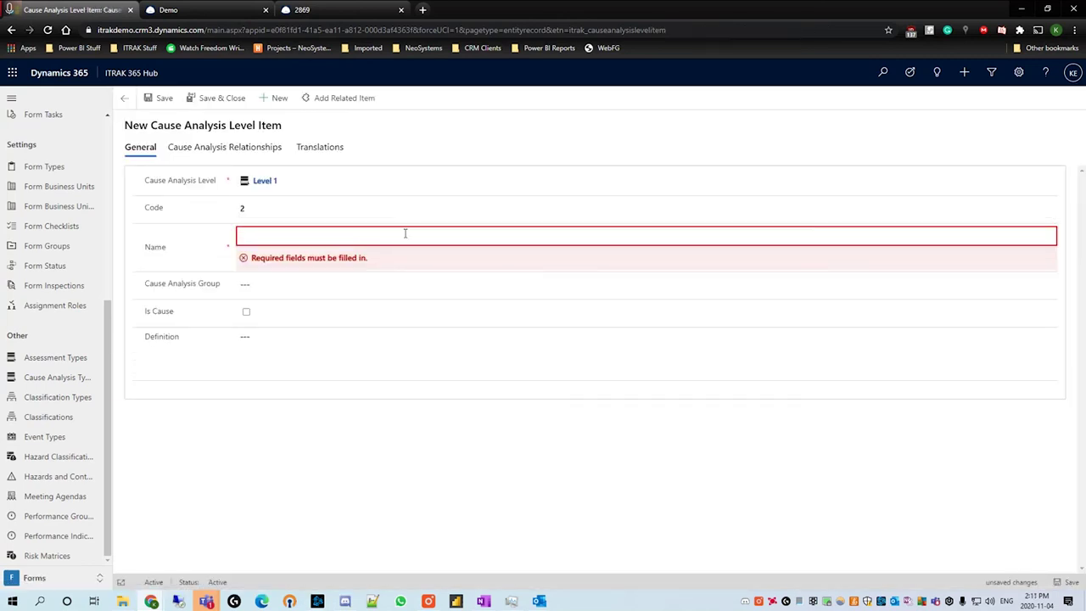
text(Struck By)
click(359, 283)
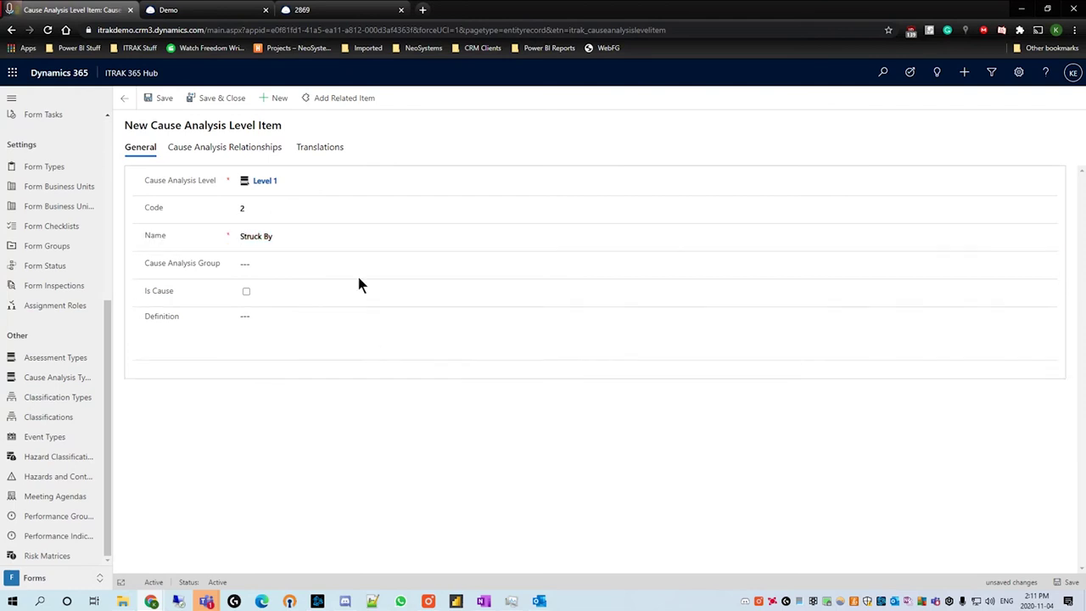
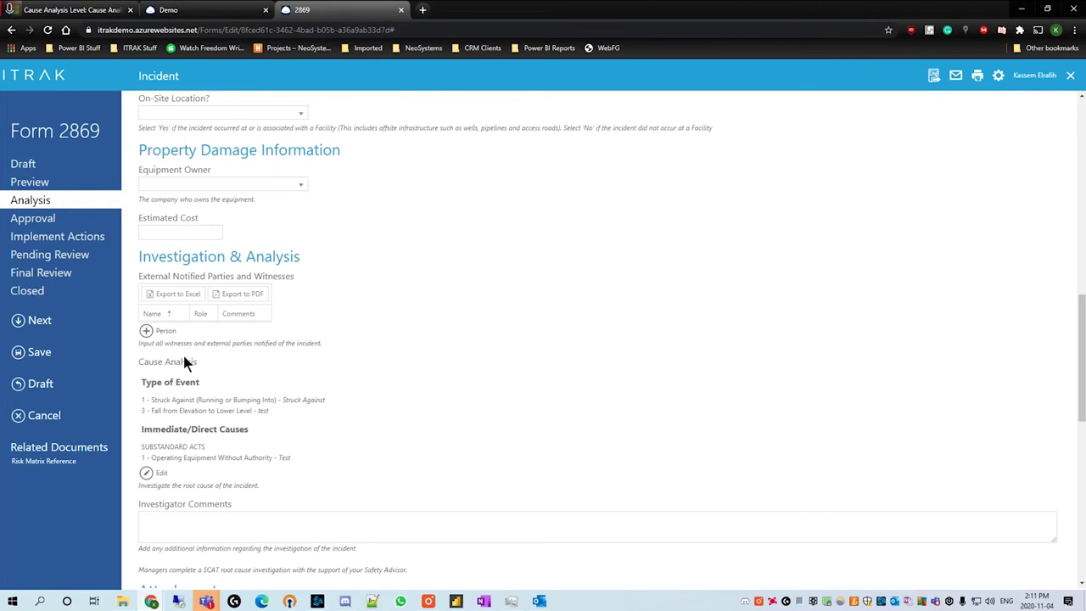
Switch to the ITRAK Demo site, create a new Webinar Form Type form from the Webinar category, and save it
click(214, 11)
scroll(252, 277, down, 1)
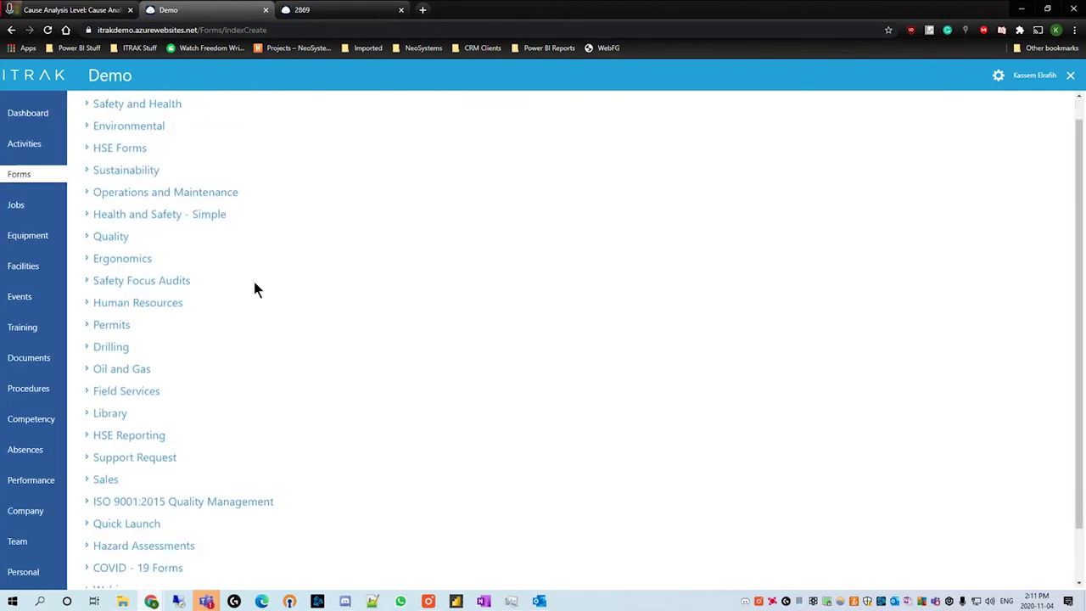
scroll(254, 284, down, 1)
click(120, 529)
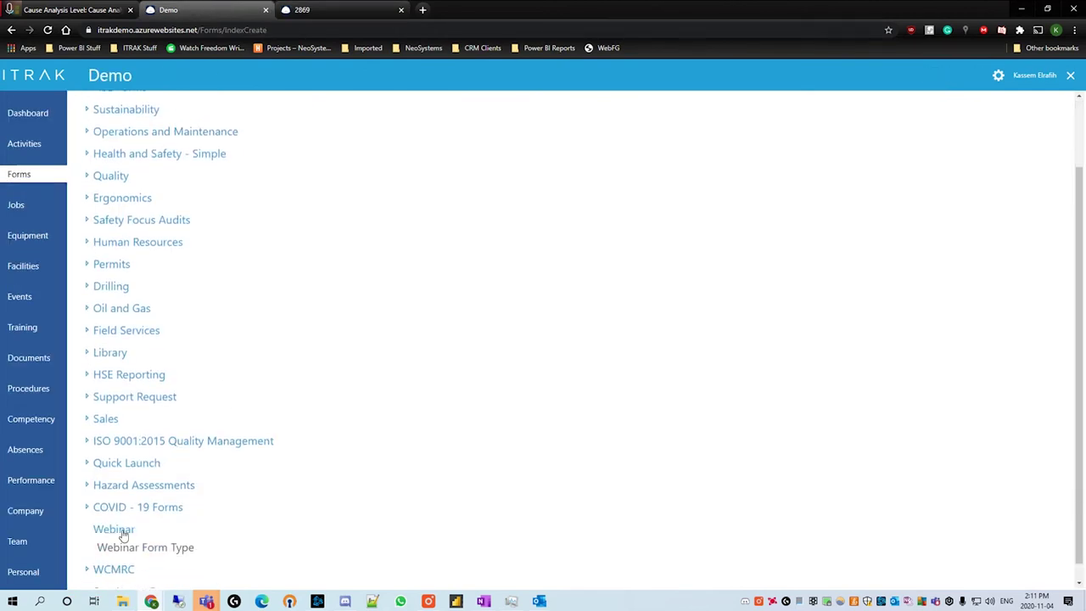
mouse_move(154, 552)
click(151, 575)
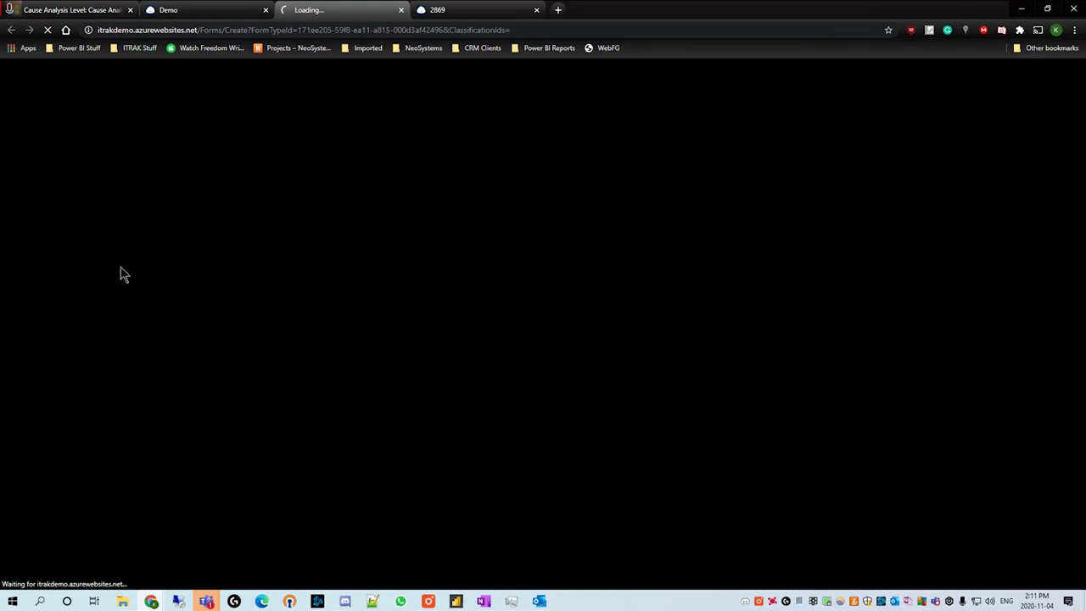
click(98, 10)
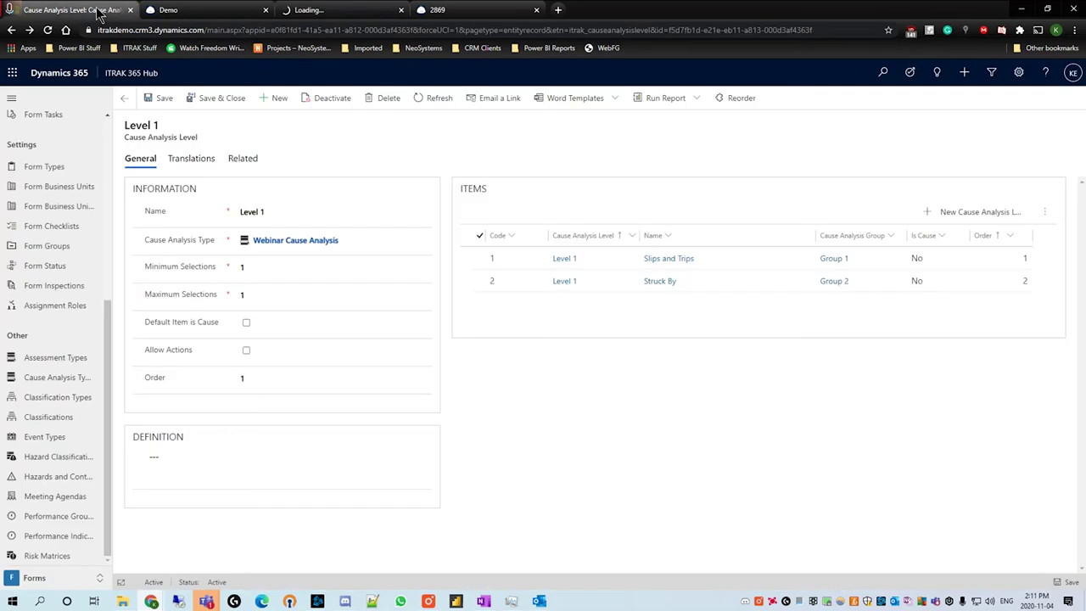
click(356, 10)
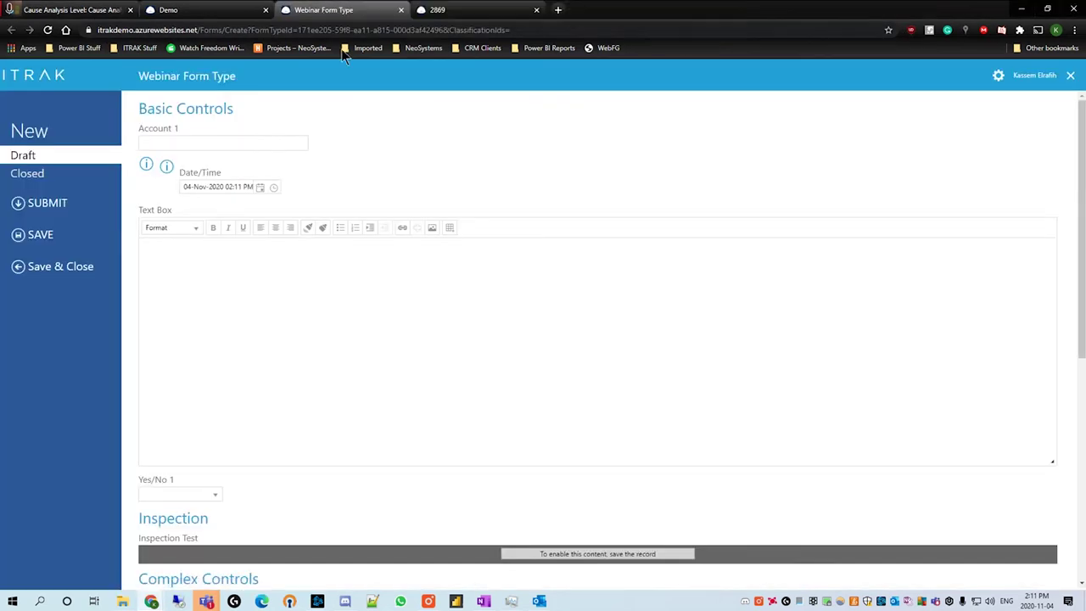
scroll(370, 212, down, 5)
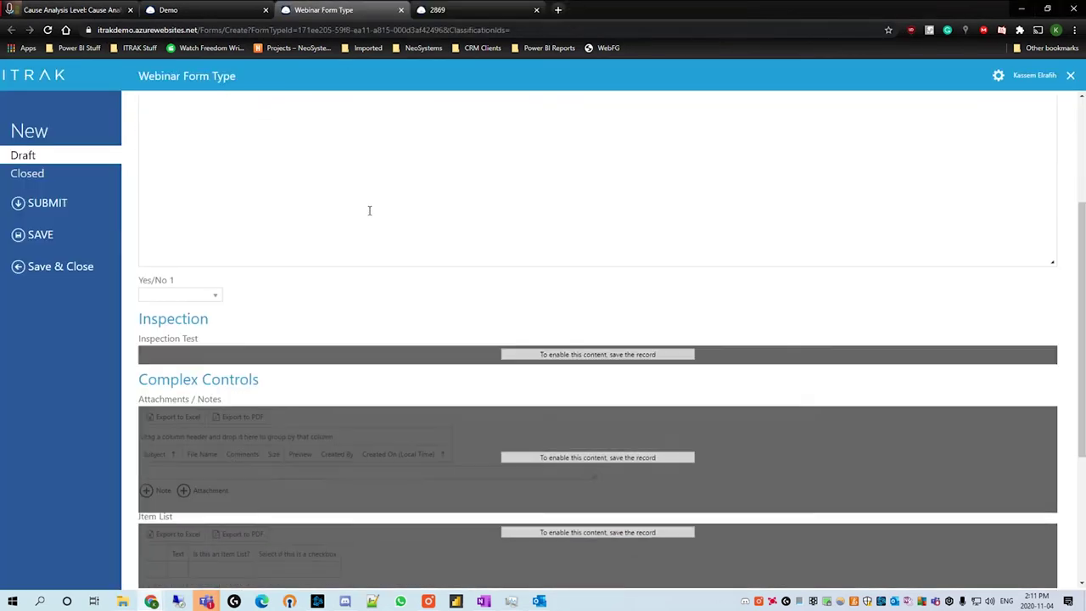
click(80, 235)
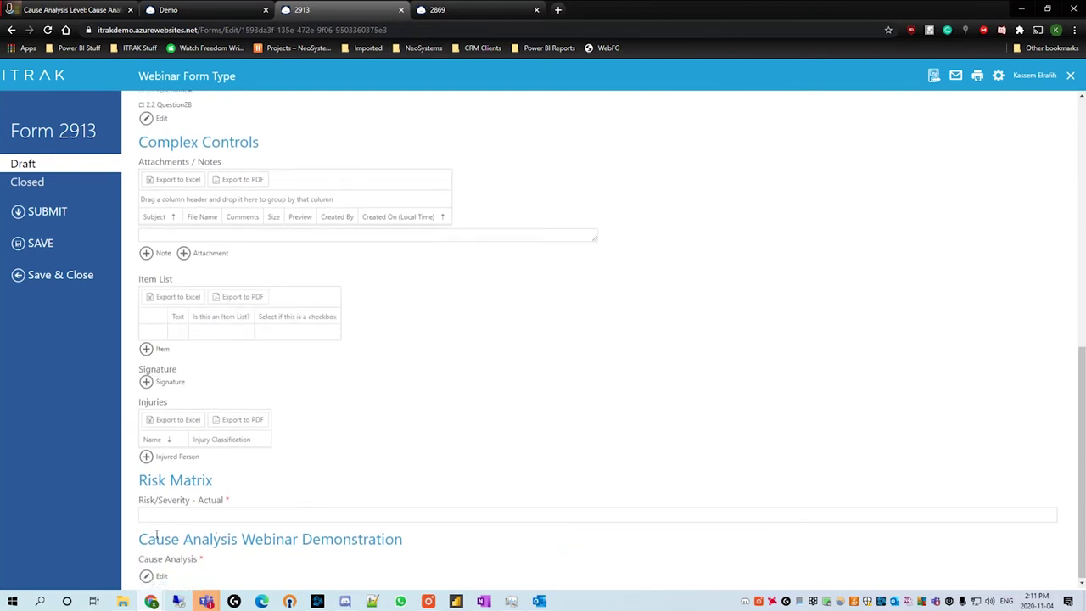
Open the form's Cause Analysis field for editing and check which cause analysis types it offers
click(158, 578)
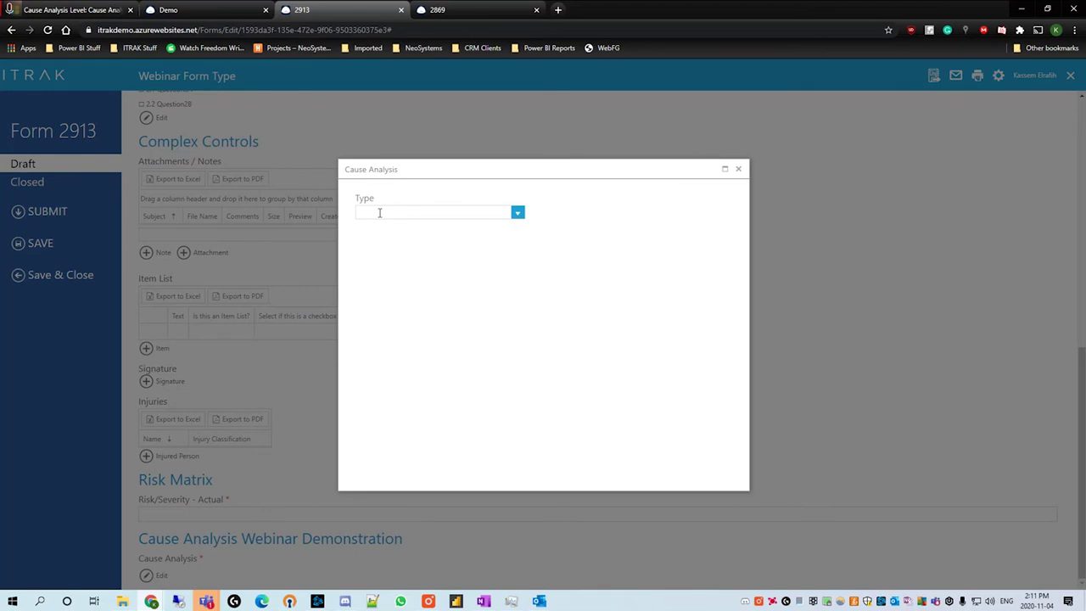
click(517, 214)
click(604, 300)
Switch to Dynamics 365, create a form type association linking Webinar Cause Analysis to Webinar Form Type, and save it
click(72, 9)
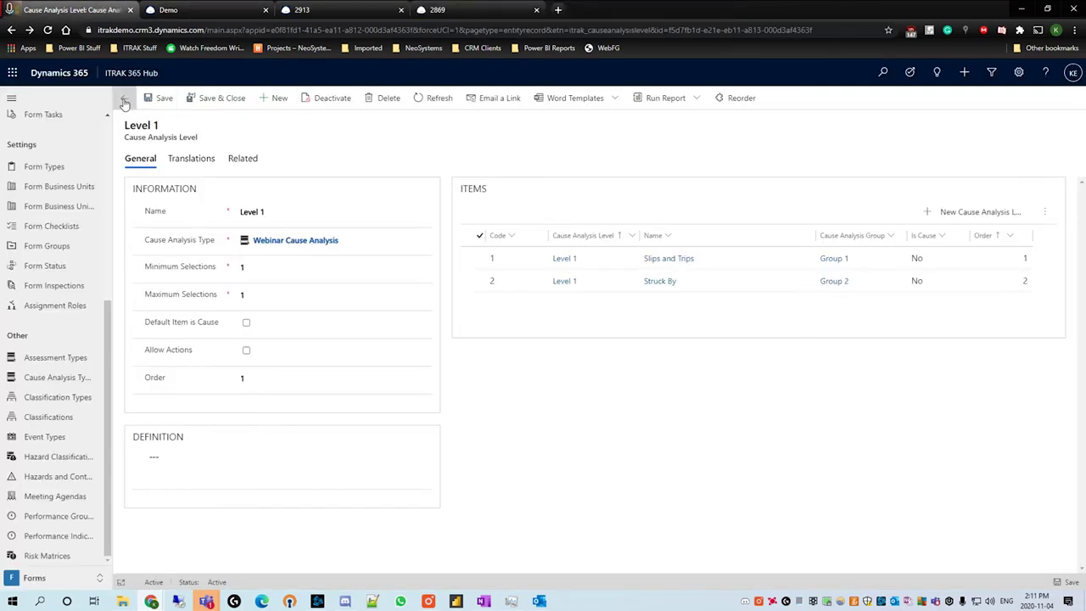
click(124, 98)
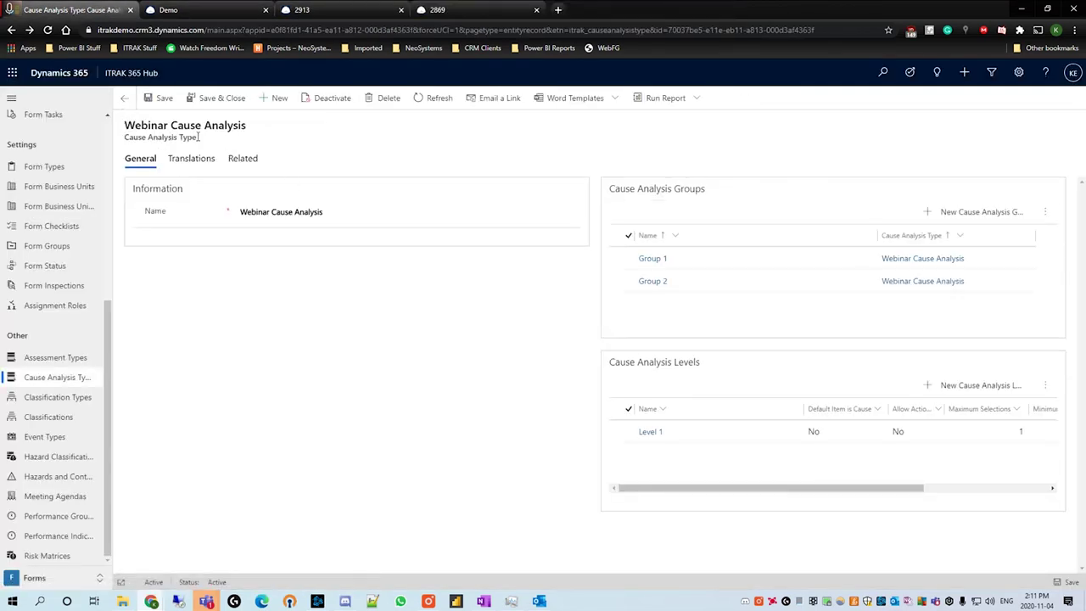
click(242, 159)
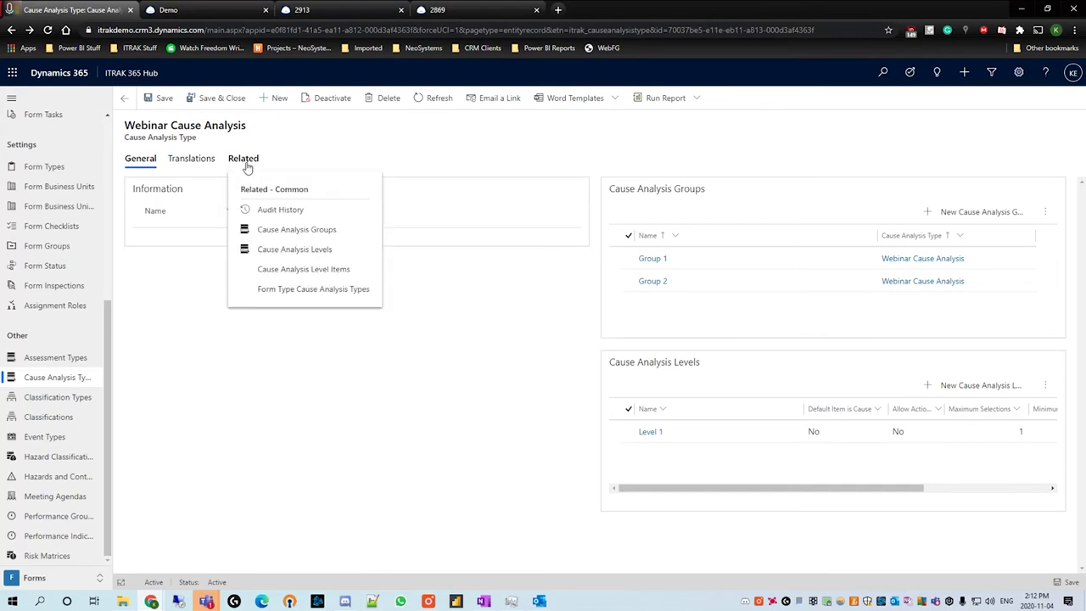
click(312, 291)
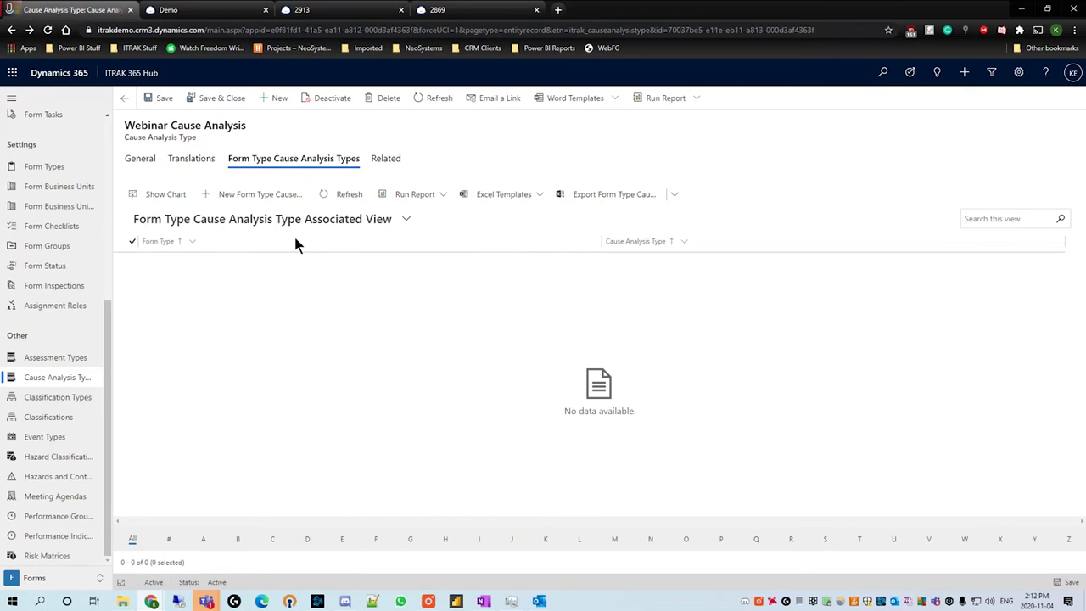
click(268, 196)
click(280, 180)
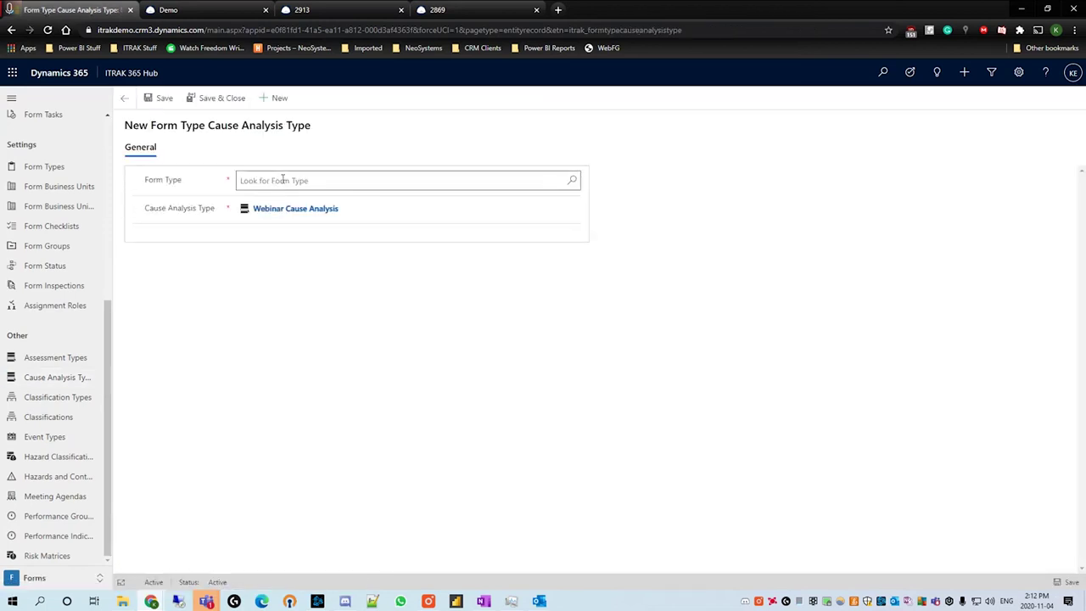
click(357, 222)
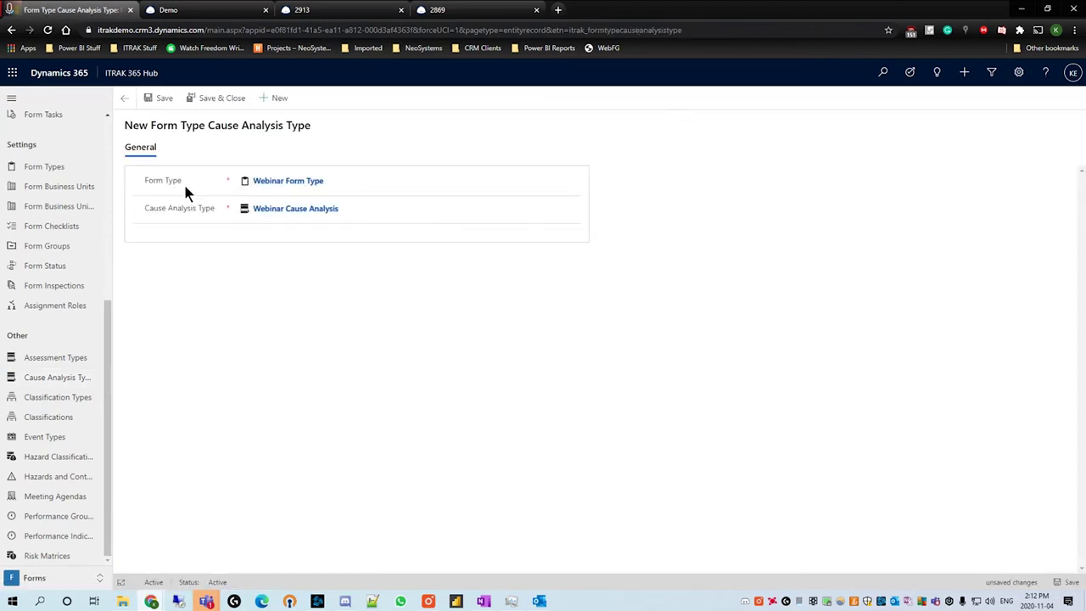
click(162, 98)
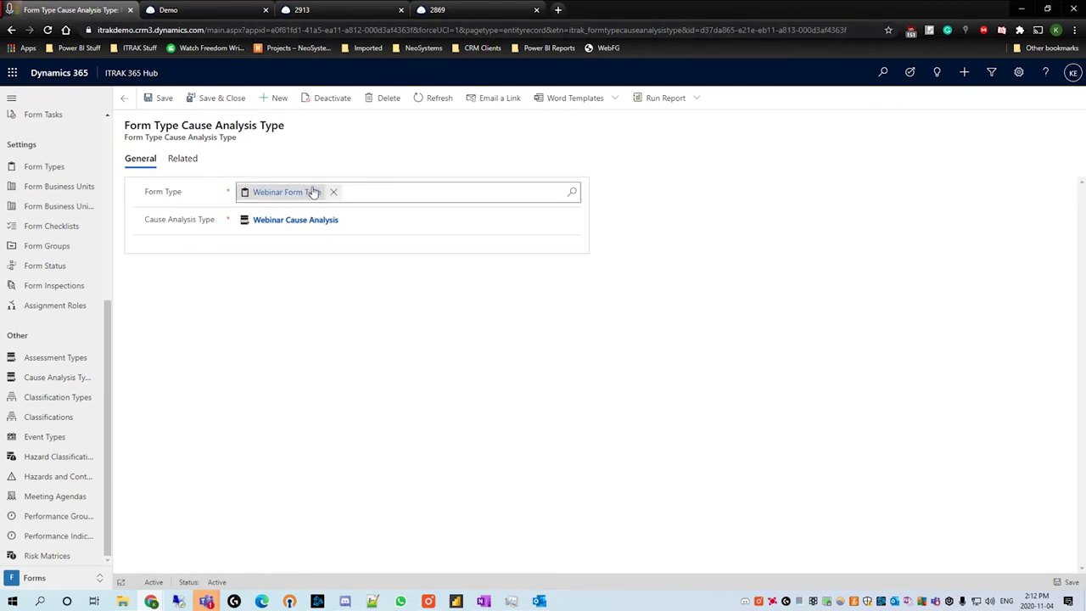
Switch to the saved ITRAK form, reload it, and set its Cause Analysis type to Webinar Cause Analysis
click(327, 12)
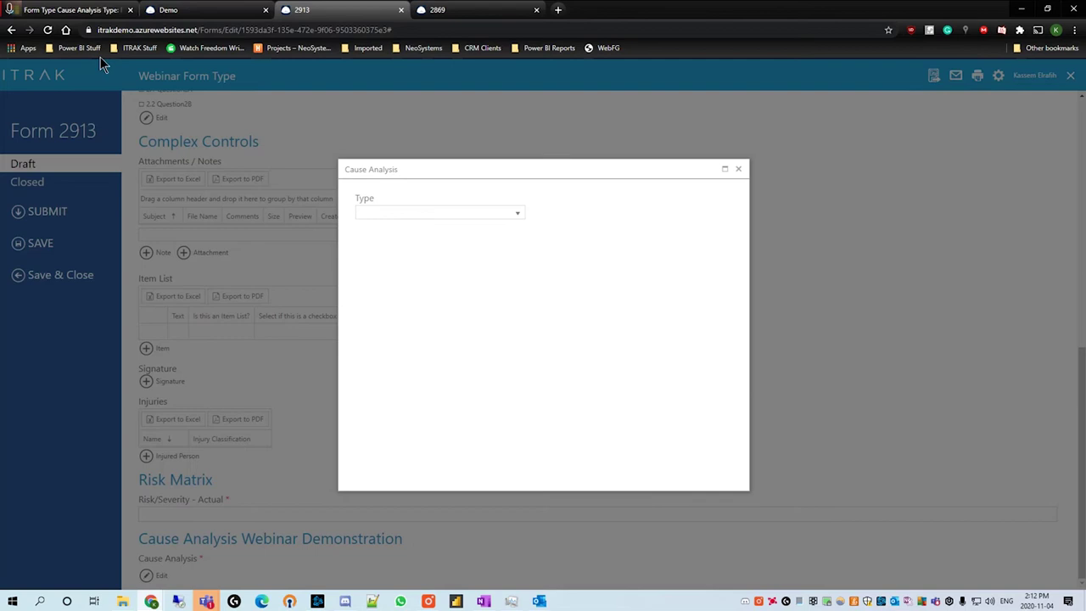
click(47, 30)
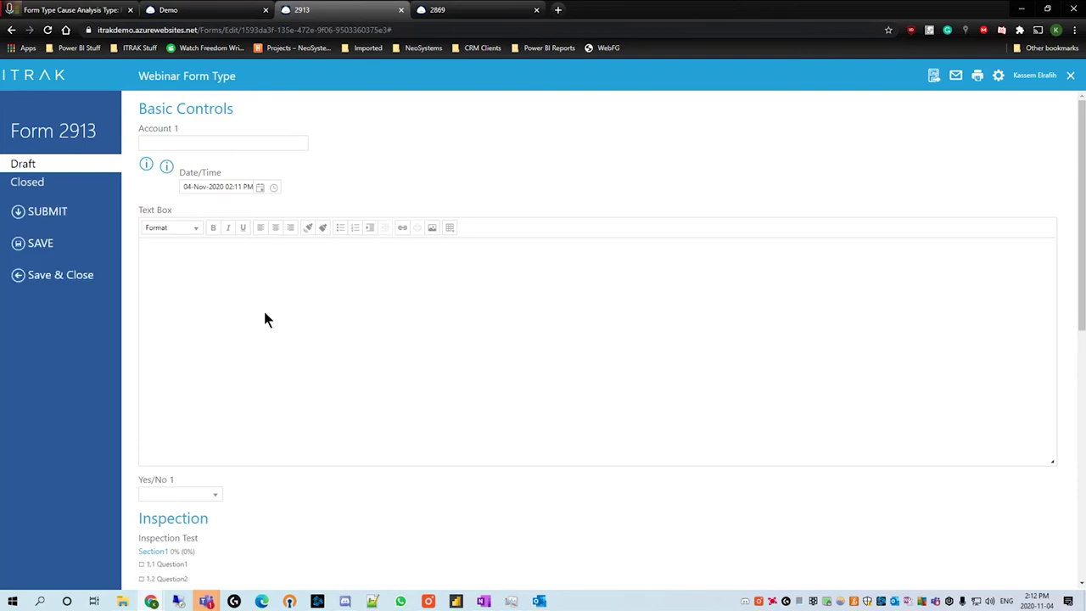
scroll(267, 323, down, 6)
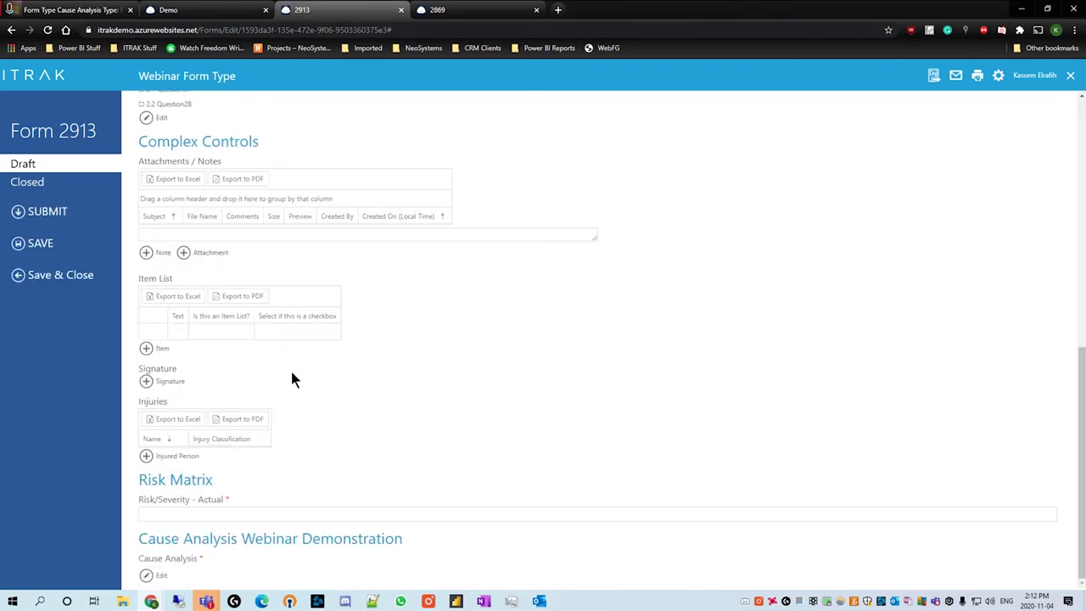
click(166, 577)
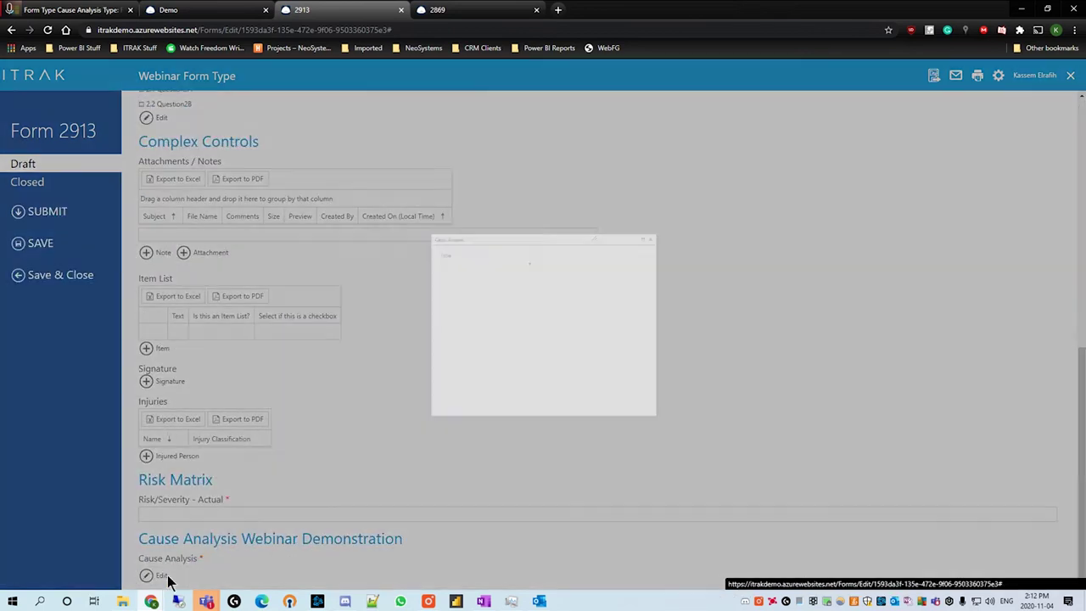
click(514, 217)
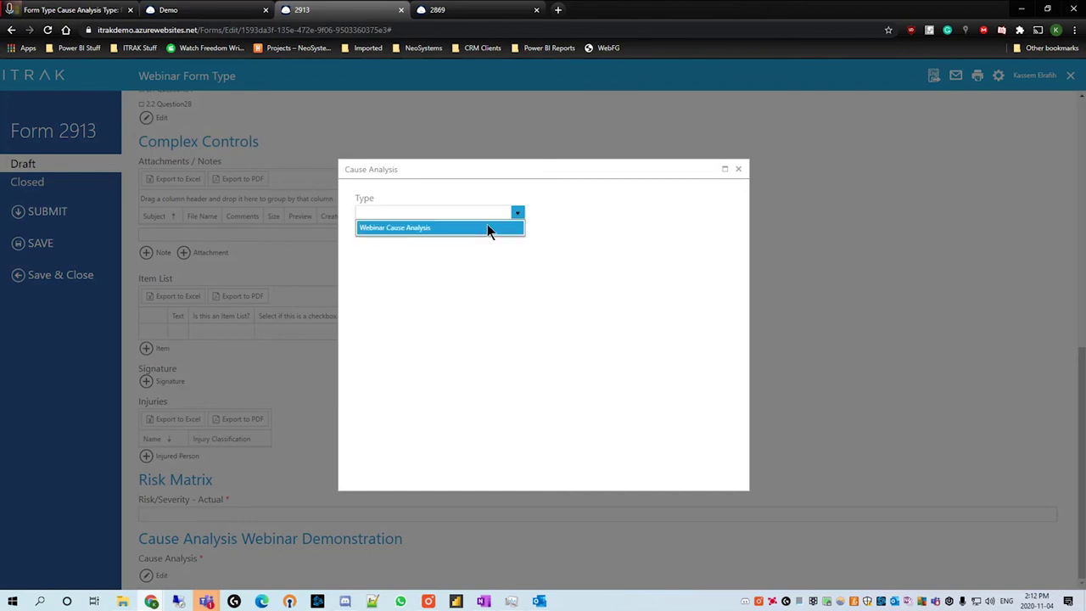
click(480, 228)
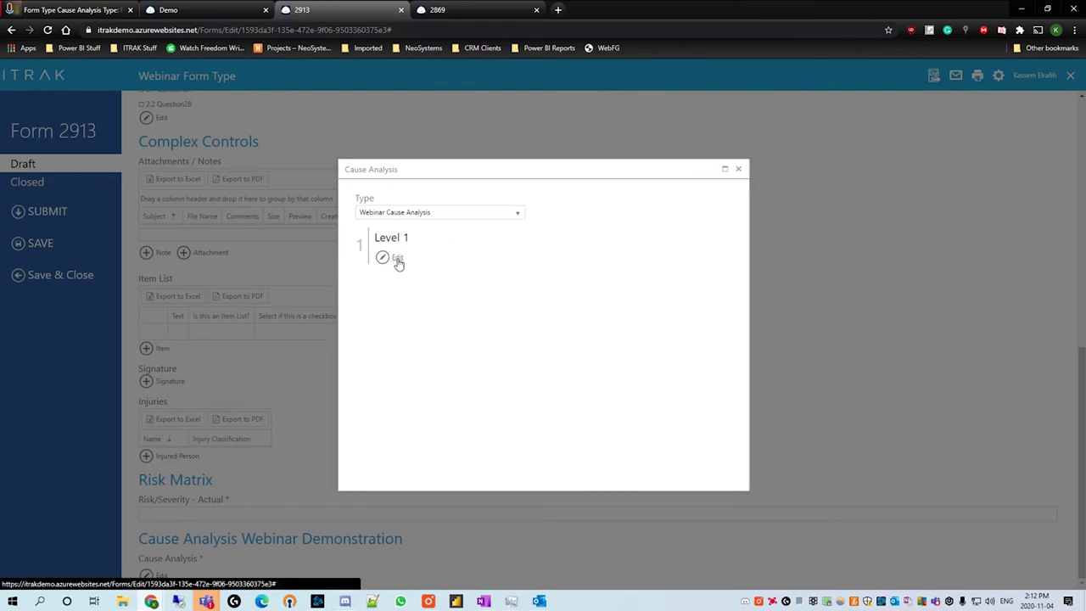
Examine the groups and items selectable for Level 1, and close the selection without saving
click(398, 260)
drag(357, 213, 390, 234)
click(390, 212)
click(388, 232)
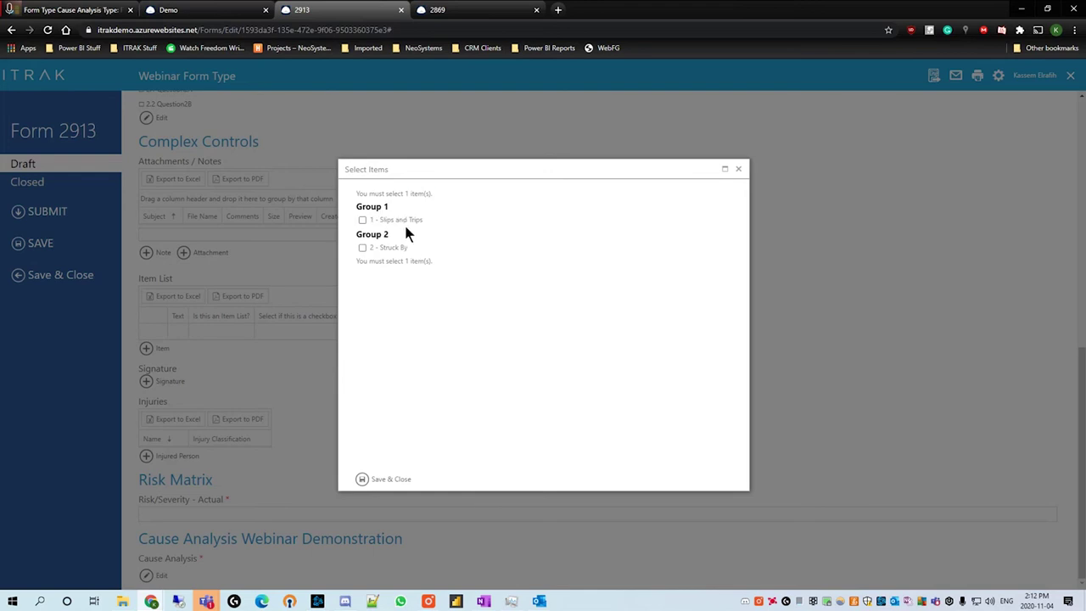
click(739, 172)
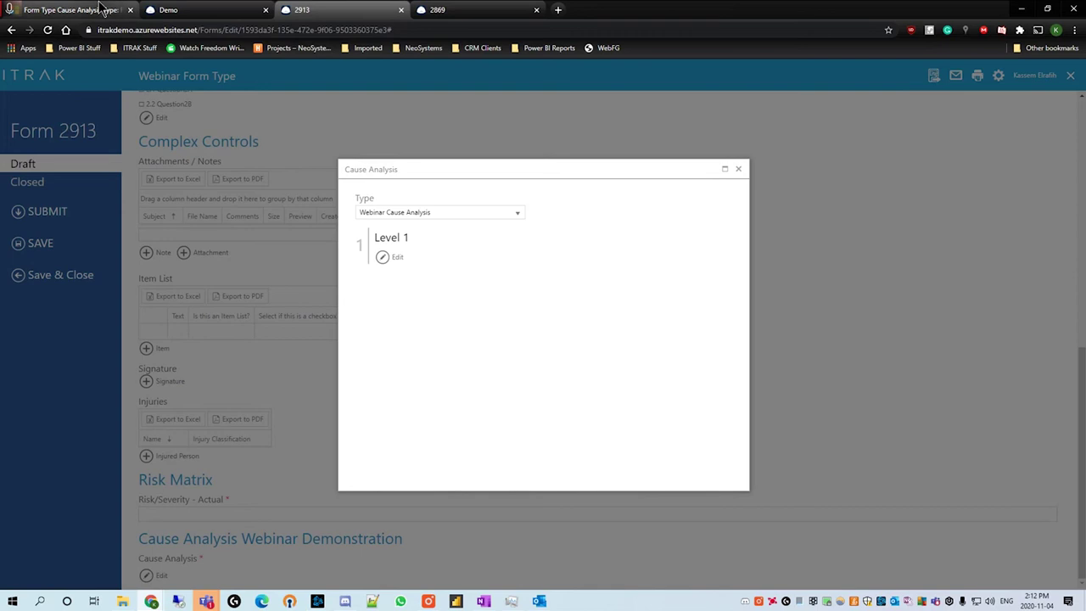
Switch to Dynamics 365 and return to the Webinar Cause Analysis type
click(72, 10)
click(123, 97)
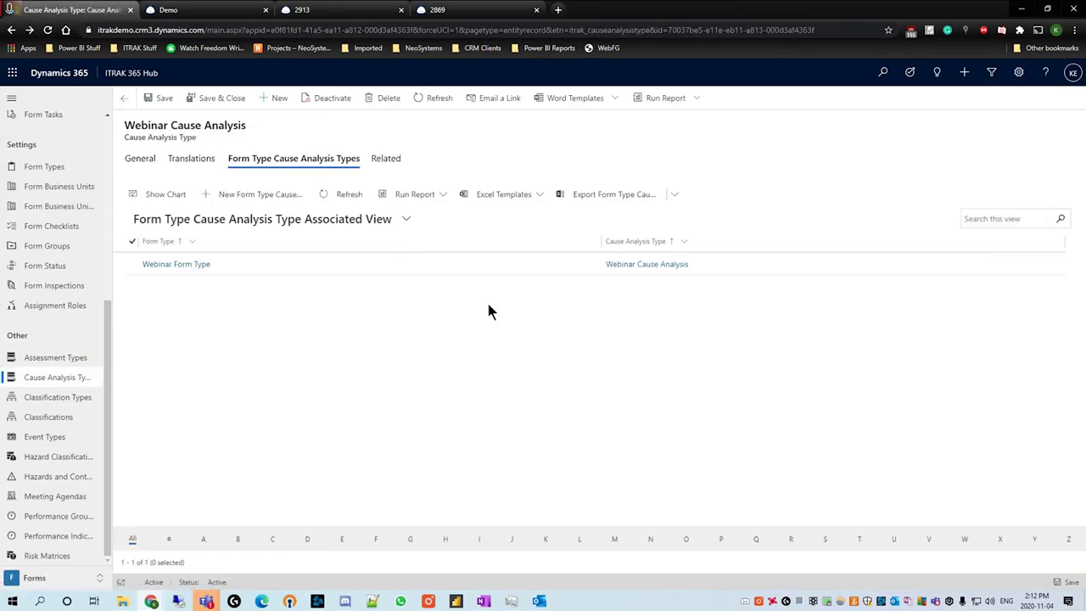
Create and save cause analysis level Level 2 with minimum selections 1, maximum selections 3, and Default Item is Cause and Allow Actions enabled
click(141, 158)
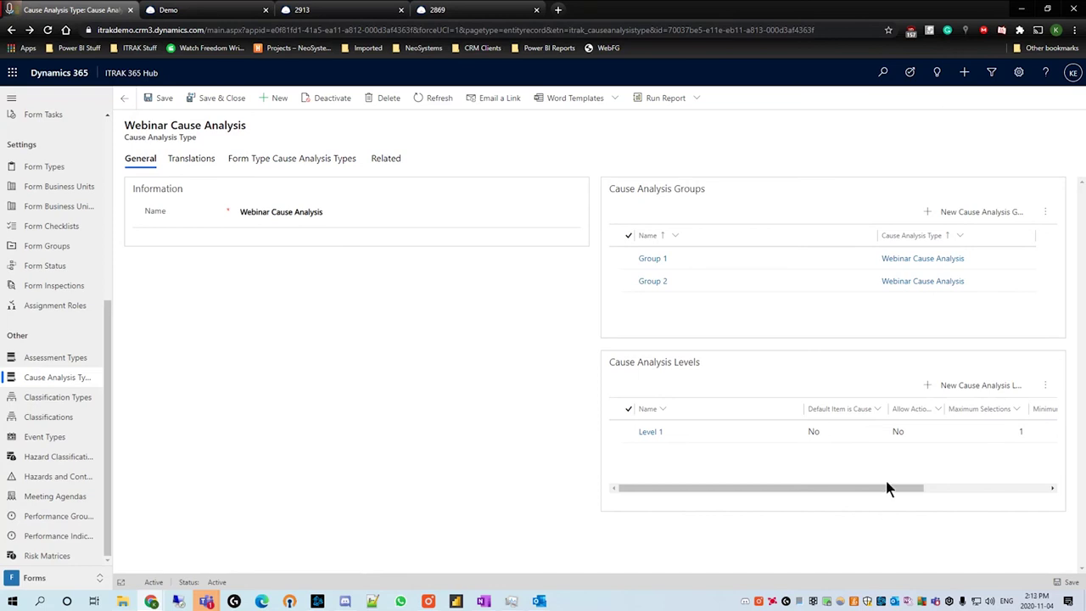
click(954, 391)
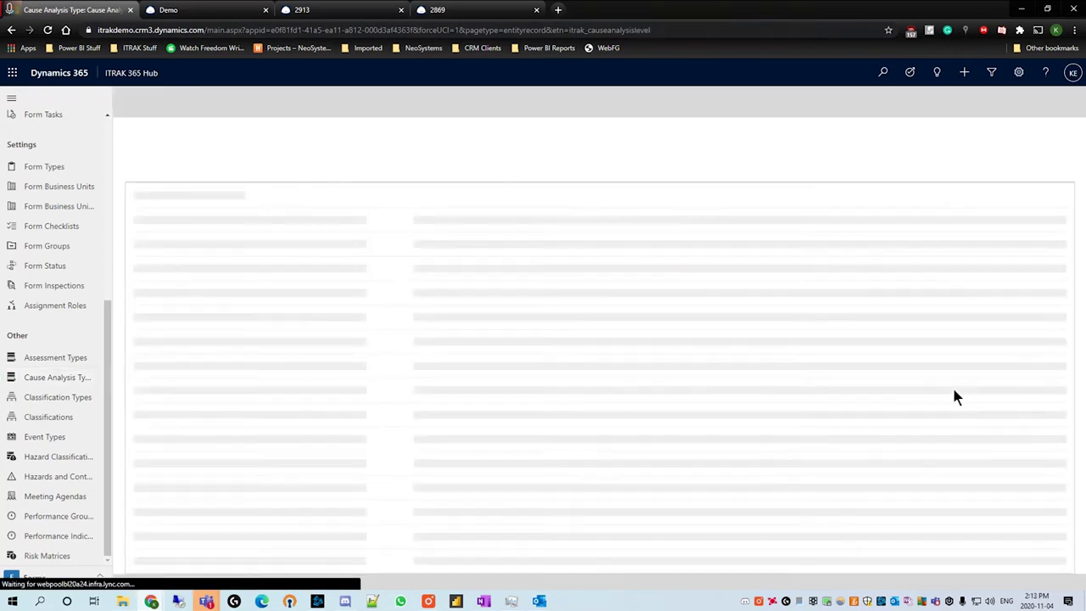
click(325, 202)
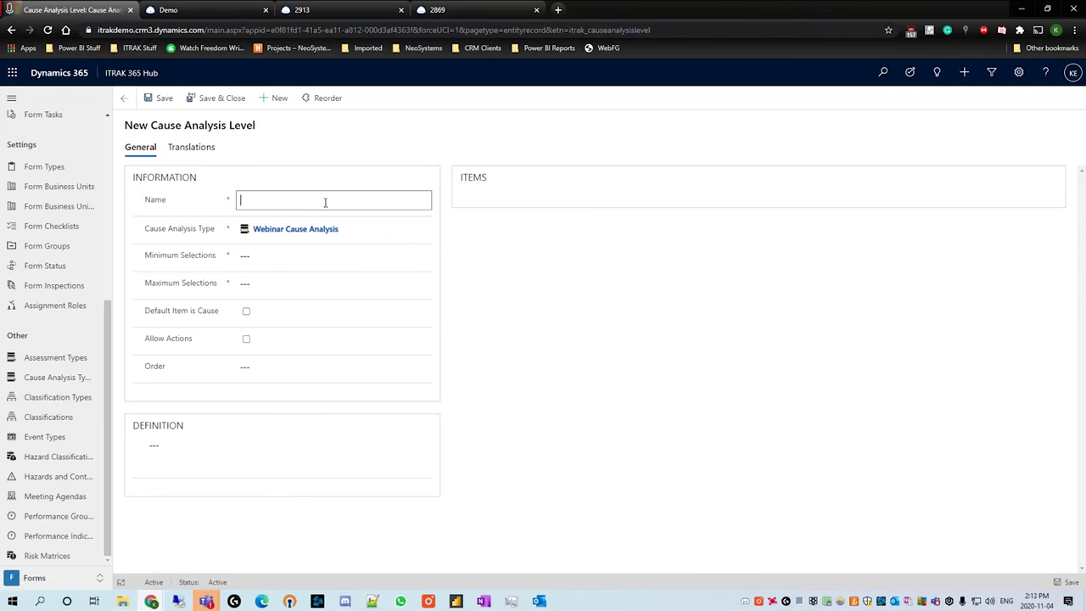
text(Level 2)
click(335, 255)
text(1)
click(349, 285)
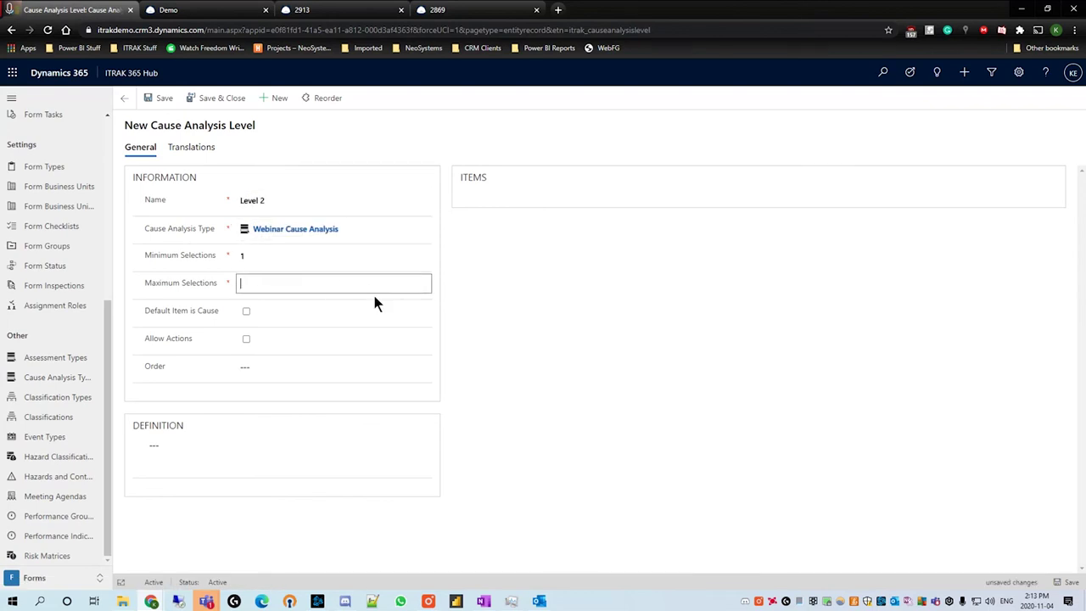
click(499, 293)
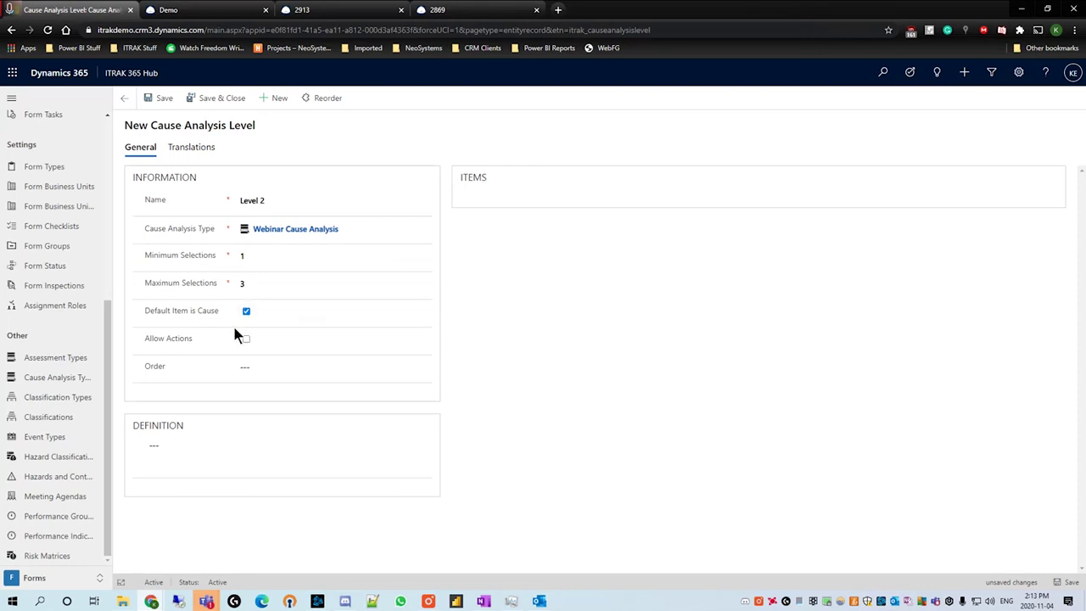
click(381, 345)
click(161, 98)
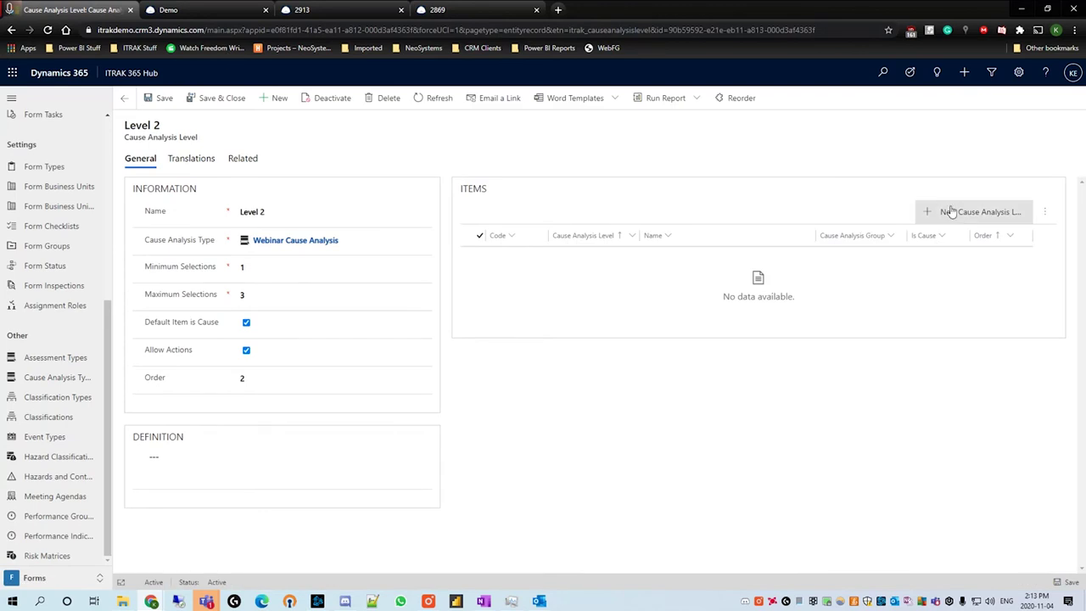
Add an item to Level 2 with code 1.1 and name Improper Footwear, save it, and return to the level
click(952, 211)
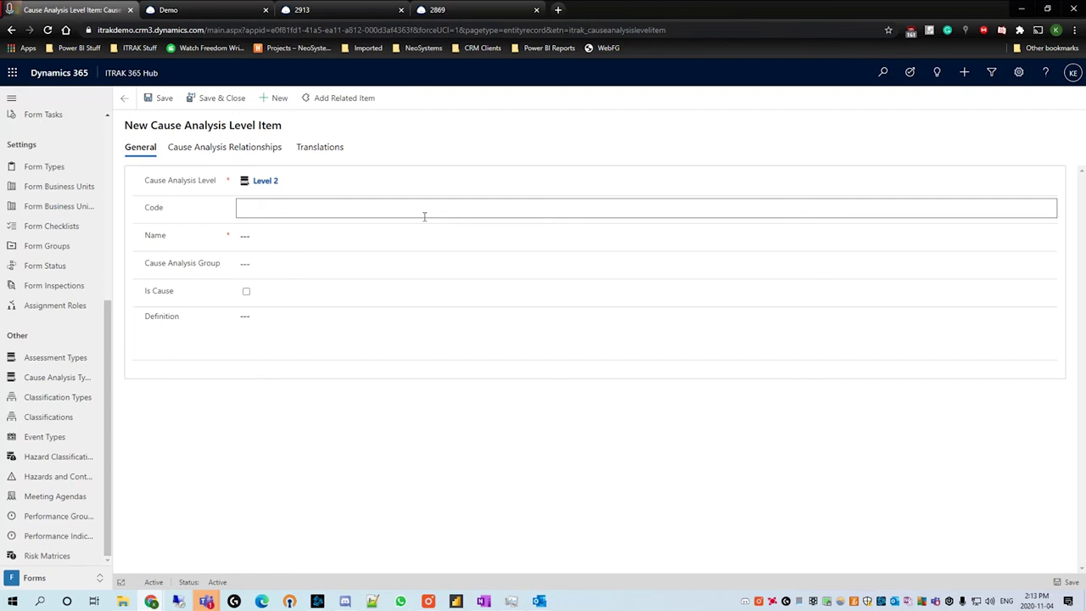
key(Tab)
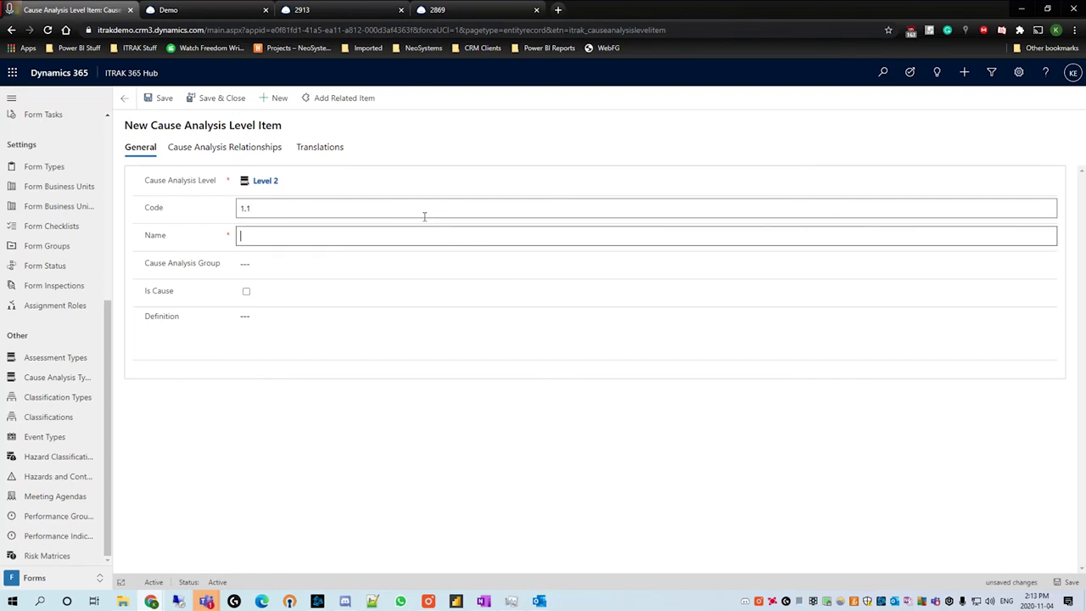
text(Improper Footwear)
key(Tab)
click(204, 224)
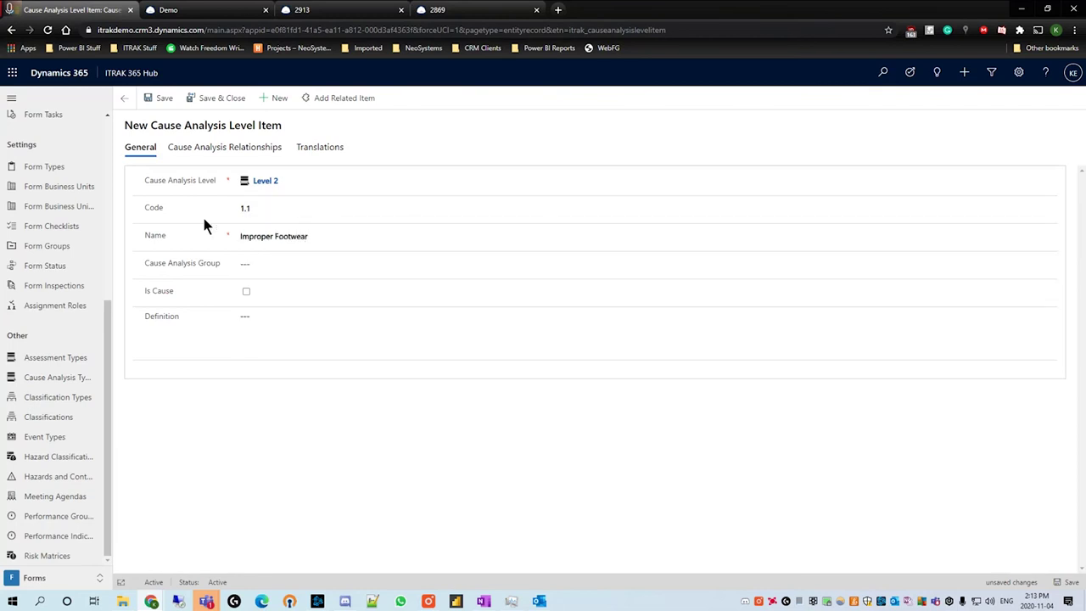
click(151, 101)
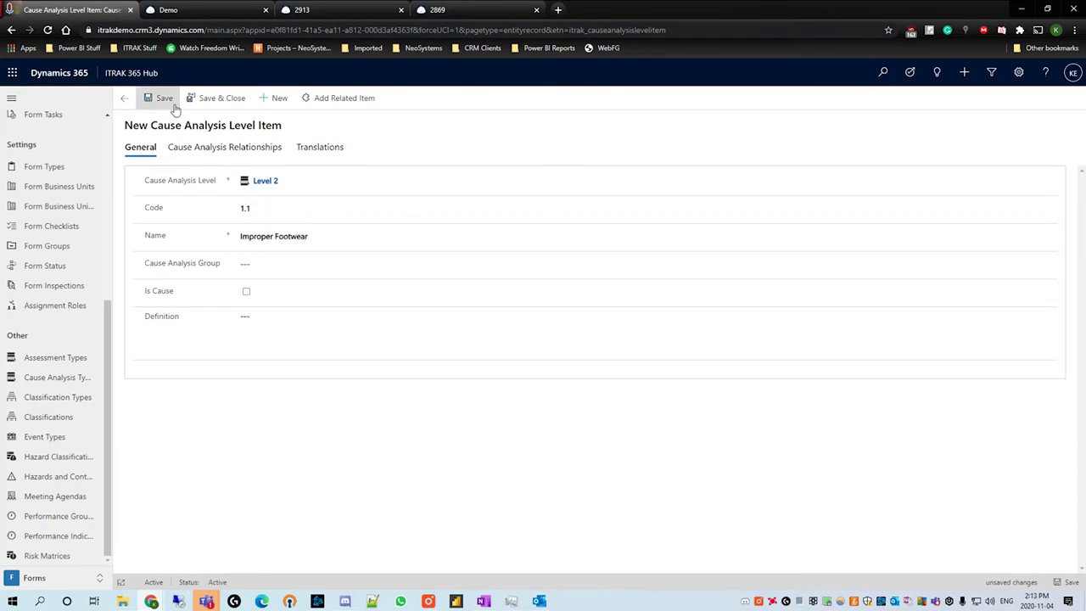
click(124, 100)
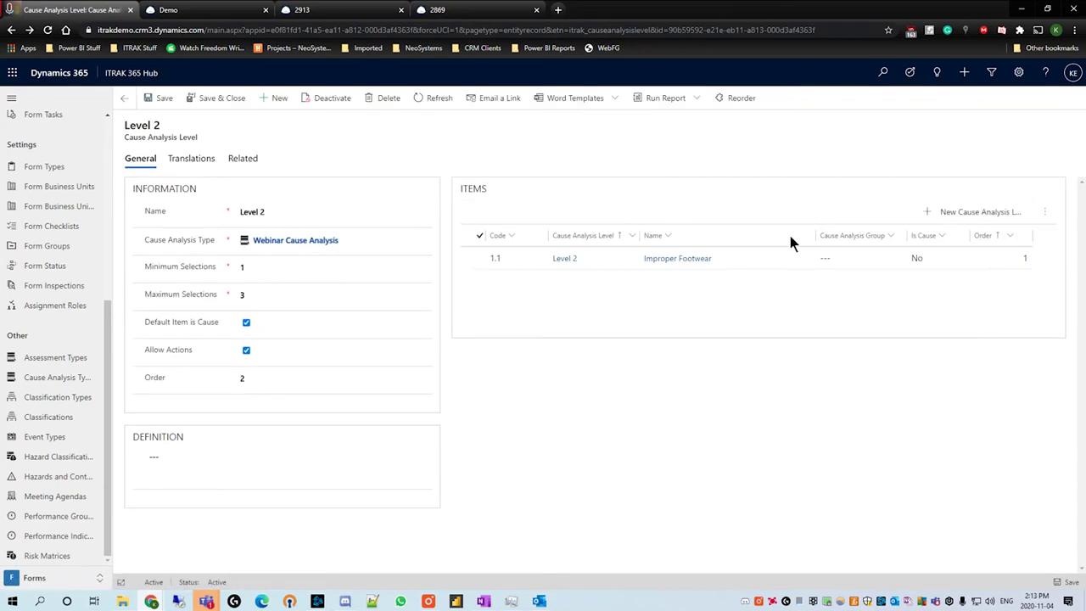
Add an item to Level 2 with code 2.1 and name Improper Tools, save it, and return to the level
click(948, 214)
click(347, 213)
text(2)
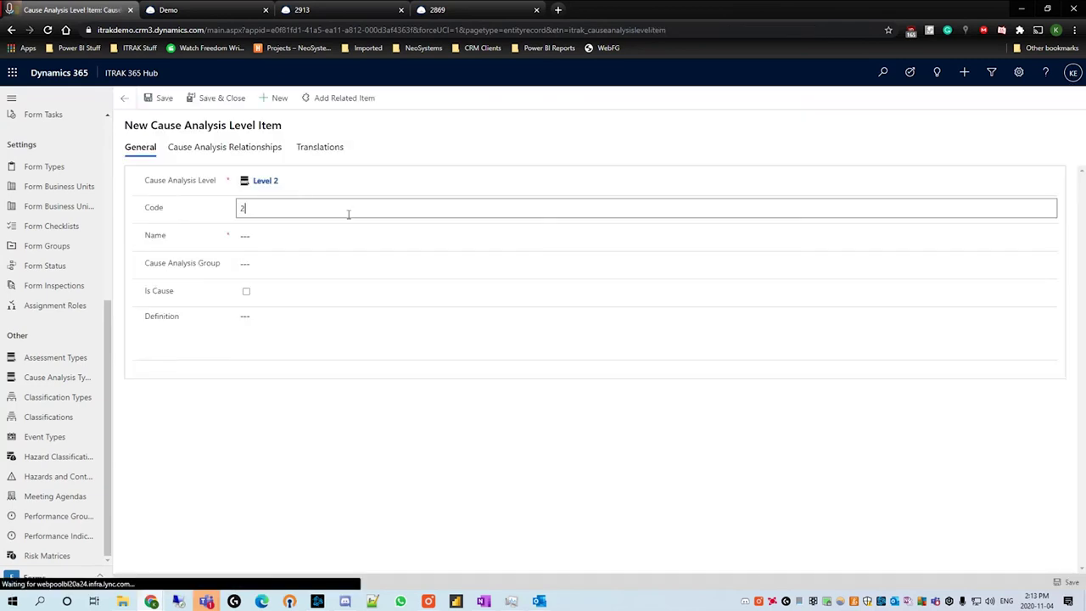
text(.1)
key(Tab)
text(Impr)
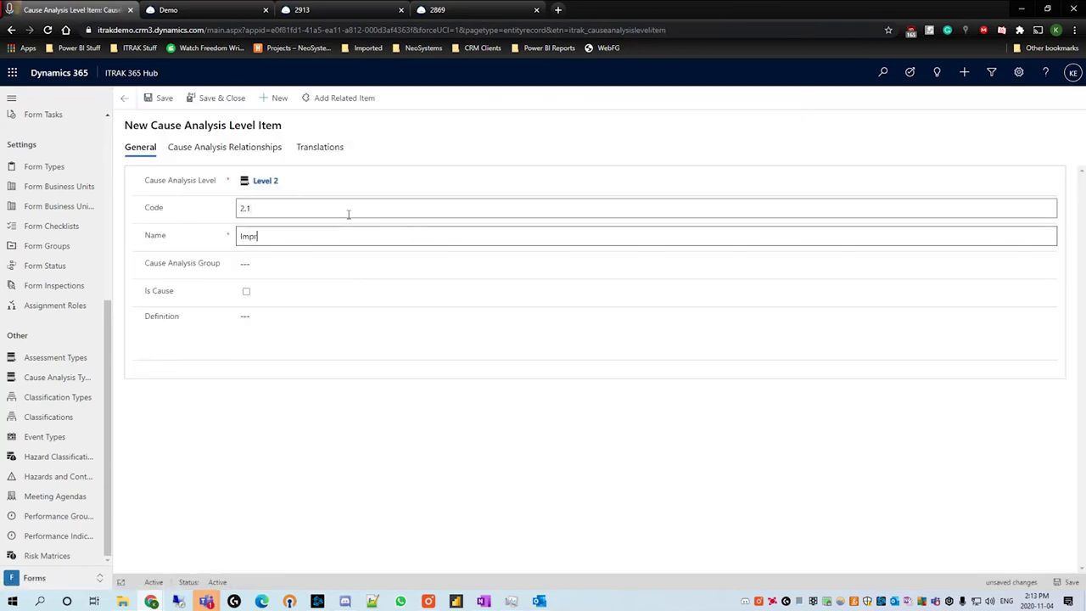
text(oper Tools)
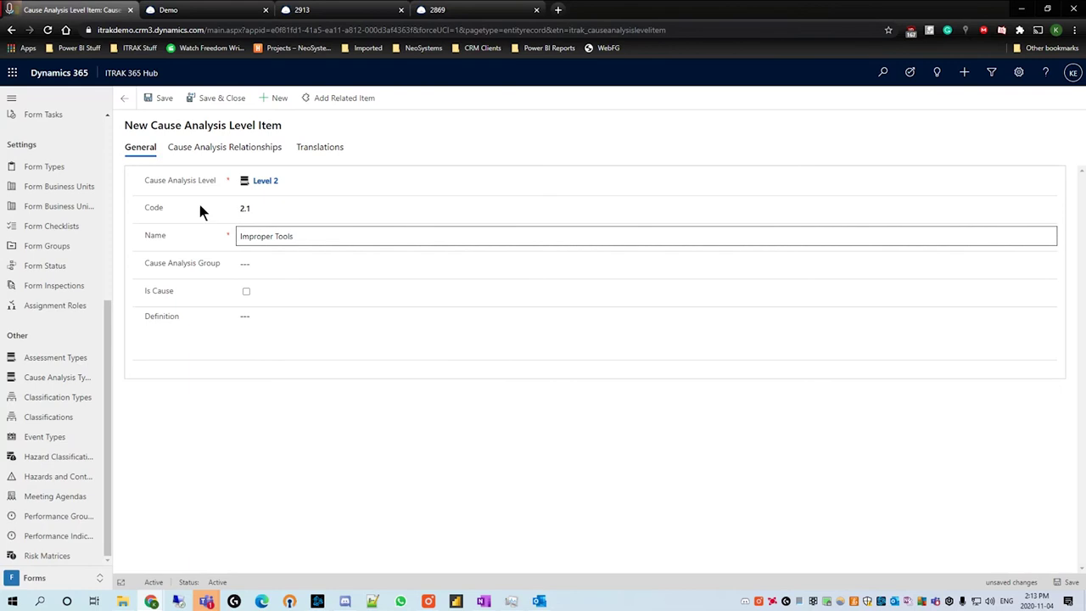
click(164, 100)
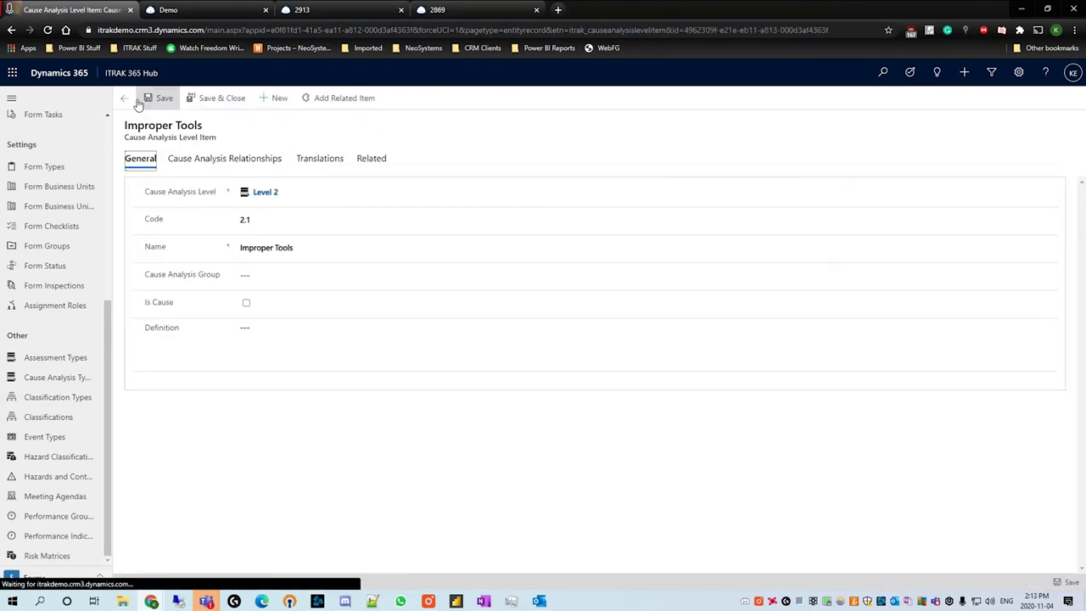
click(124, 99)
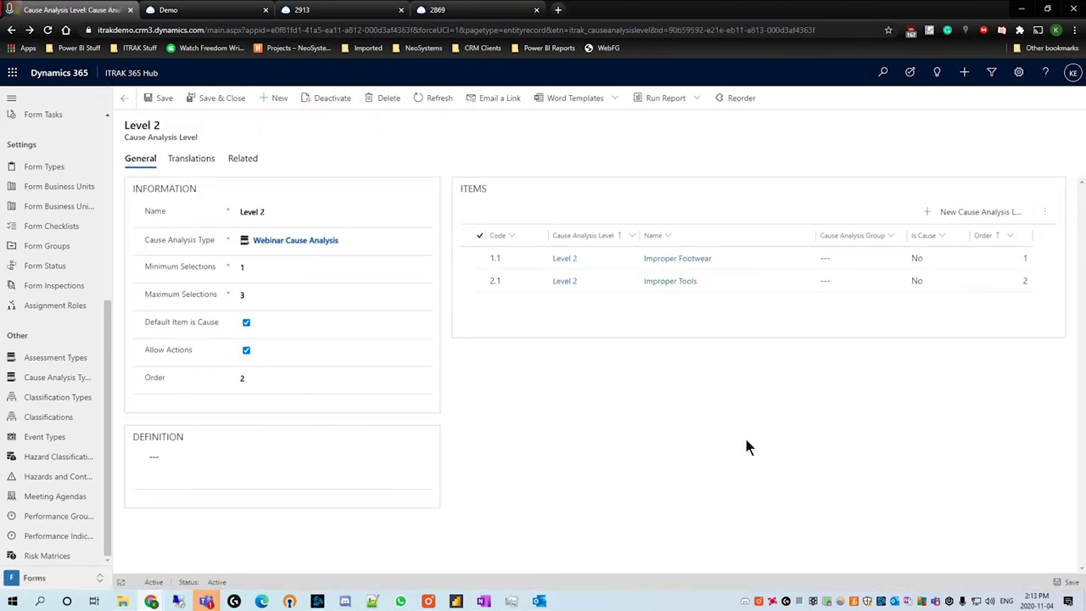
Add an item named Horseplay without a code to Level 2, save it, and return to the level
click(962, 211)
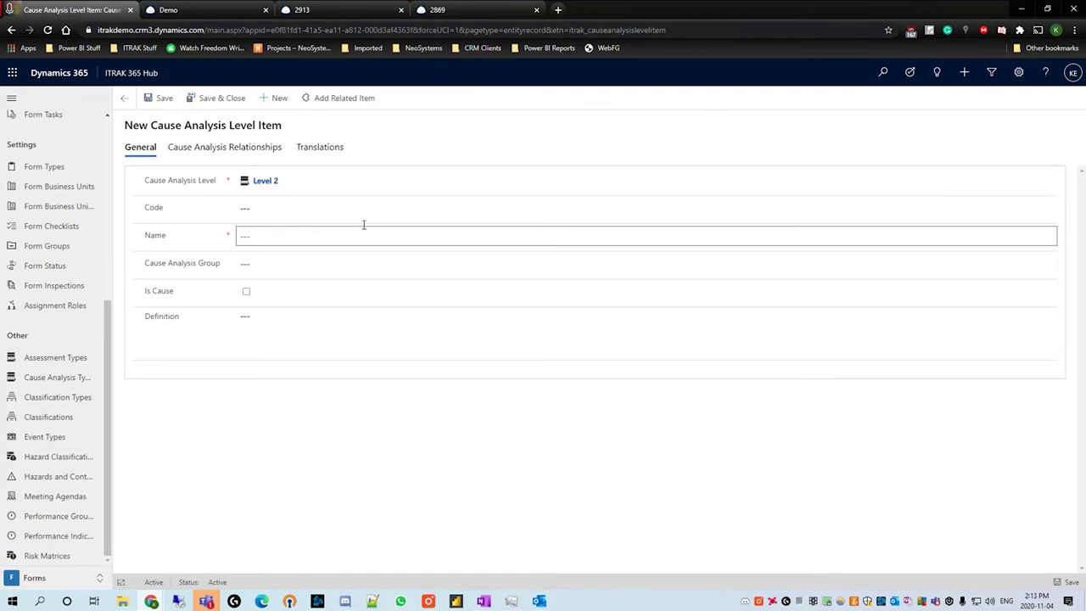
click(332, 204)
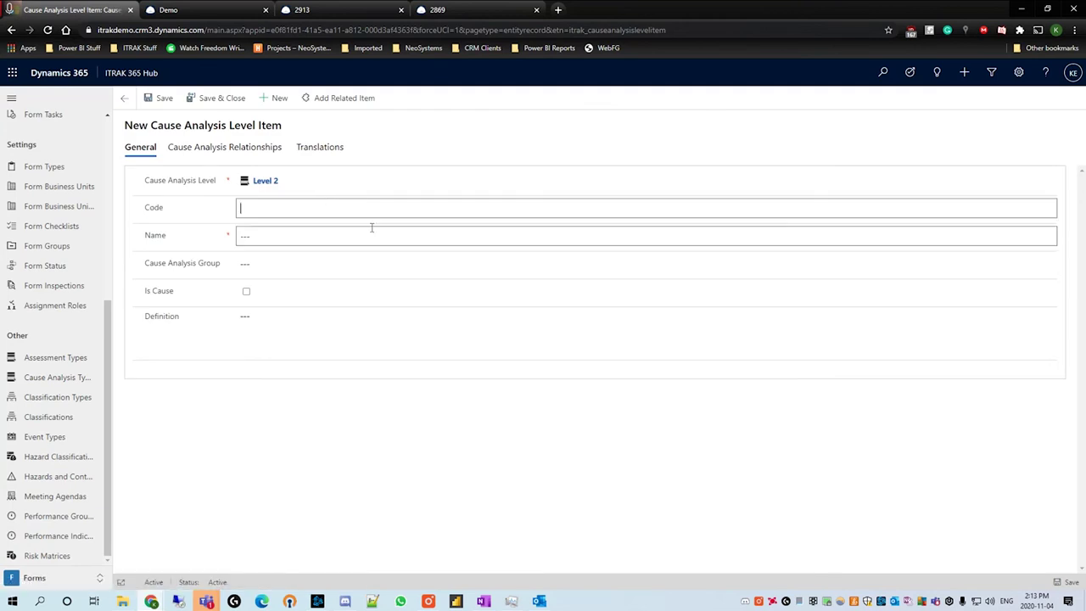
click(376, 231)
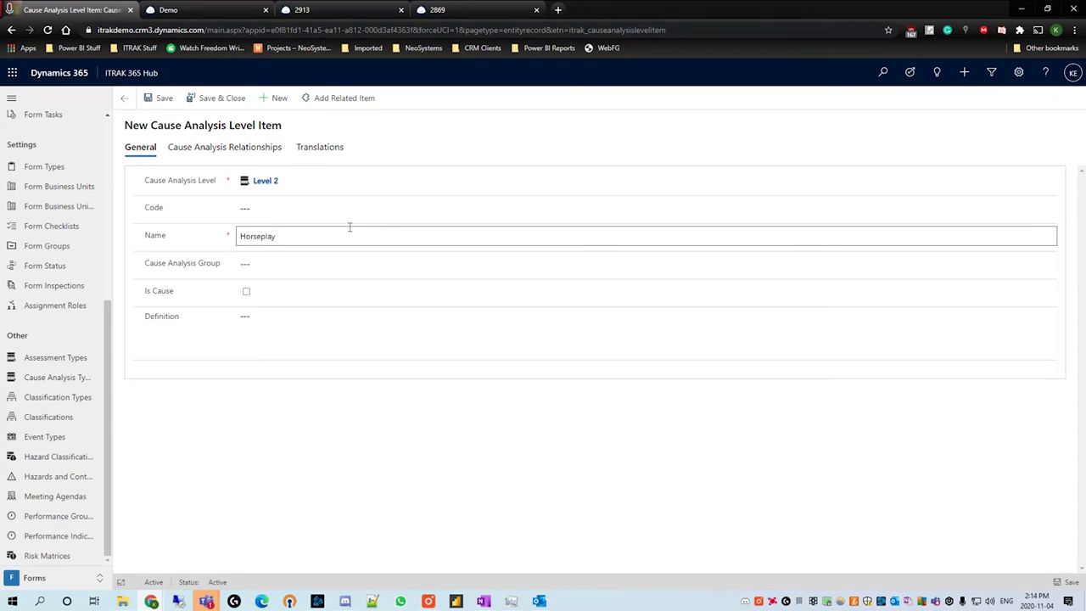
click(153, 98)
click(125, 98)
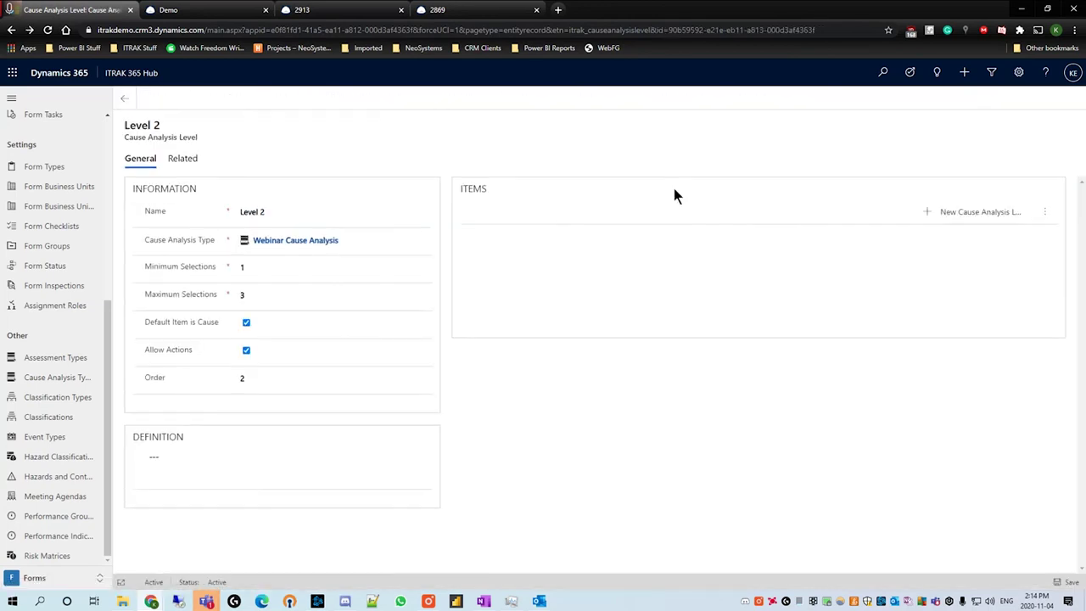
Add an item named Improper Procedures without a code to Level 2, save it, and return to the level
click(952, 216)
click(342, 233)
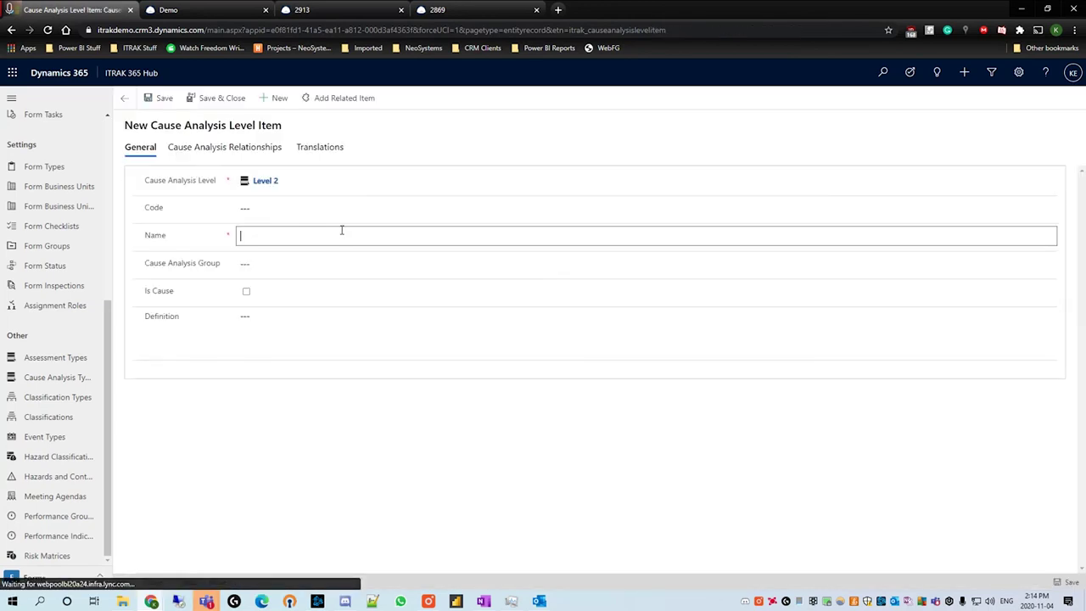
text(Imr)
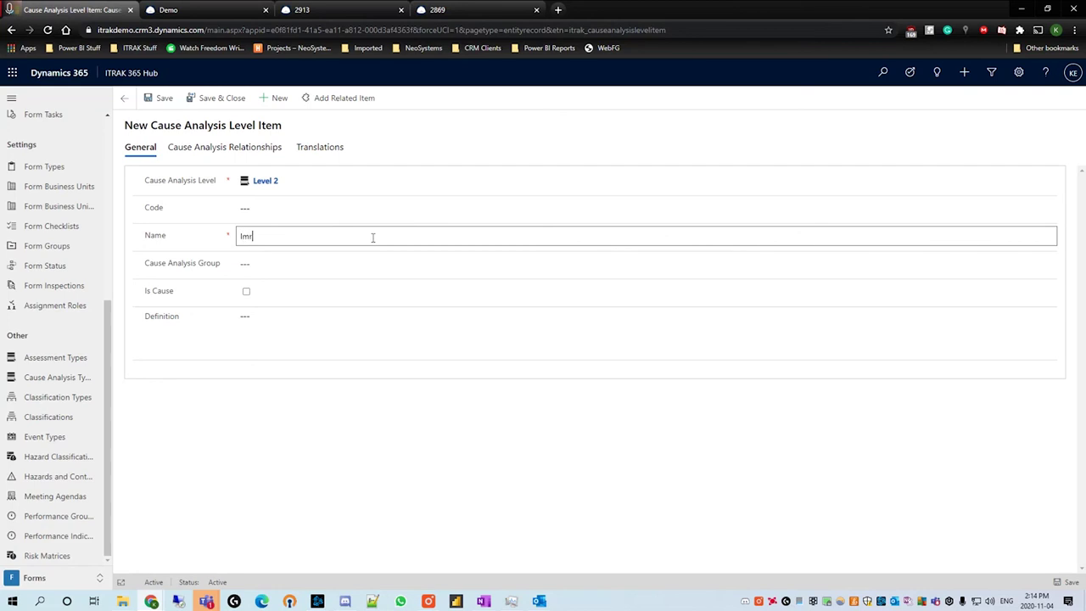
key(BackSpace)
text(proper Procedures)
click(528, 396)
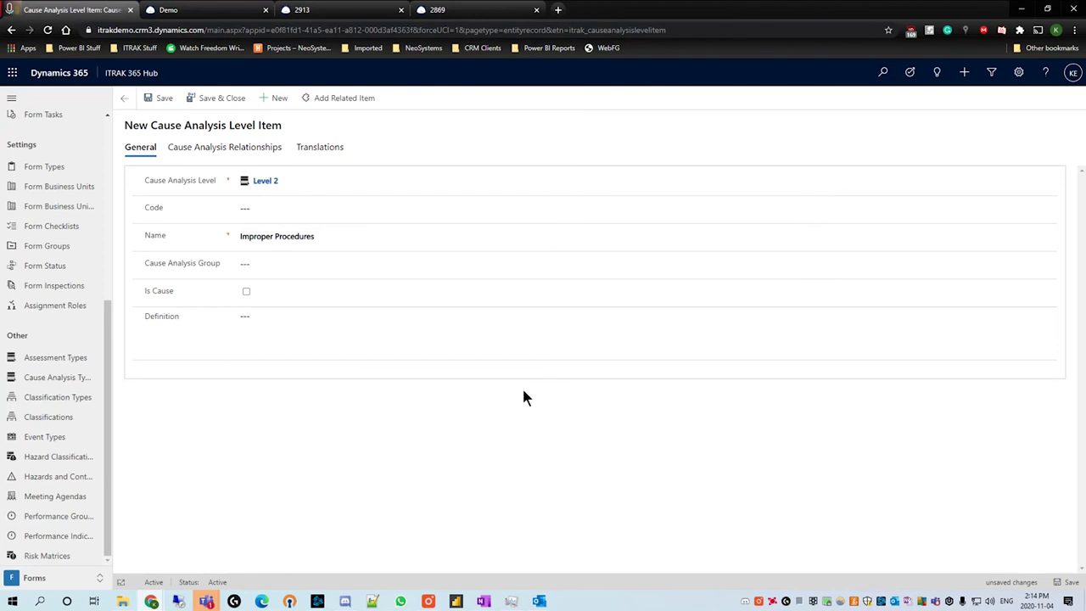
click(161, 97)
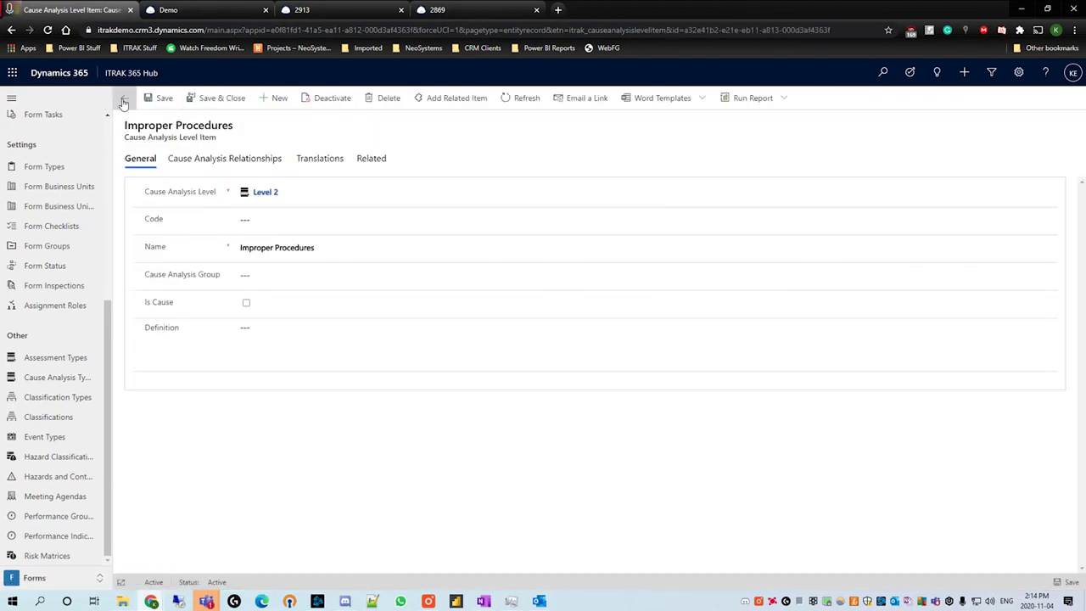
click(124, 99)
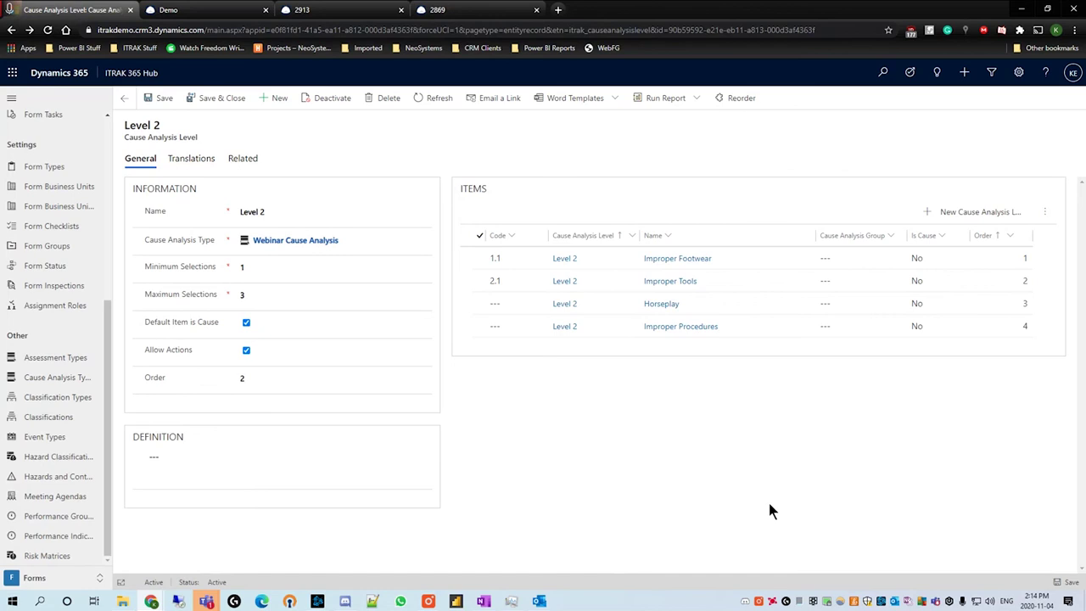
Relate the existing items Improper Footwear, Horseplay and Improper Procedures to the Slips and Trips item of Level 1
click(123, 99)
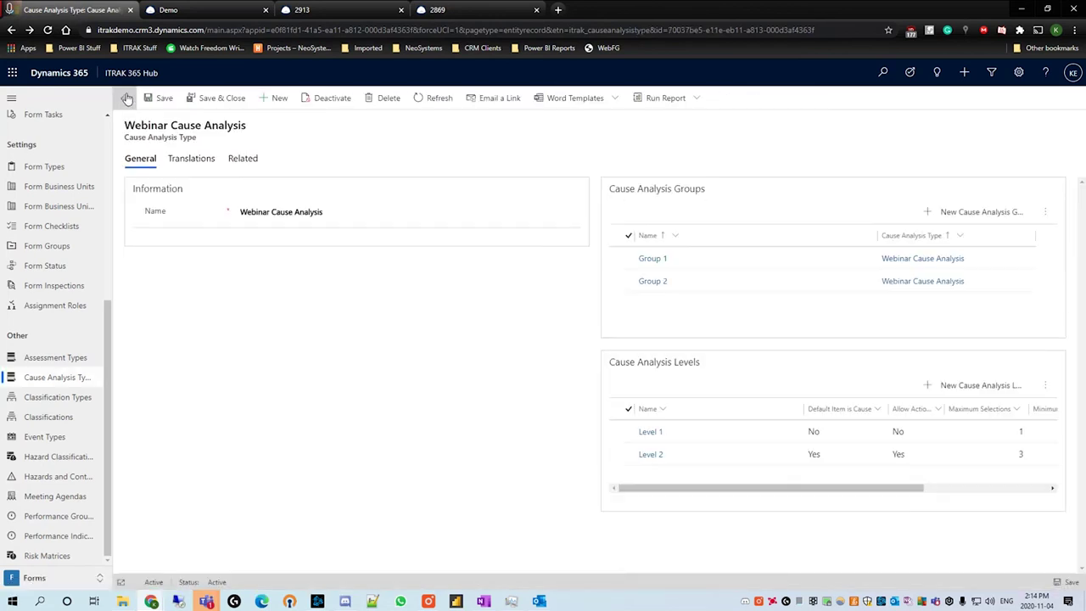
click(737, 432)
double_click(737, 432)
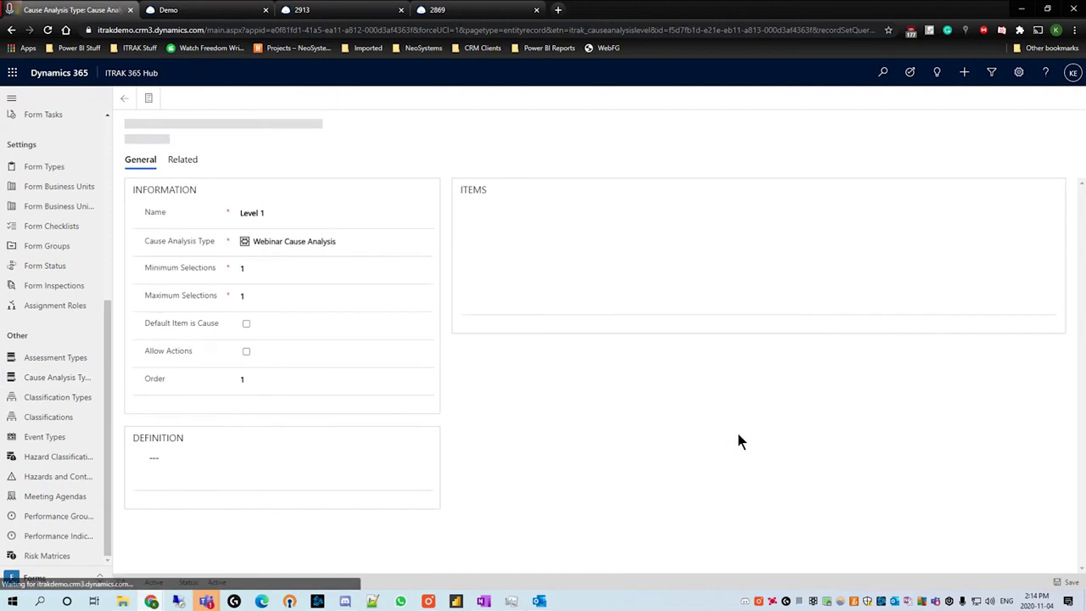
double_click(767, 258)
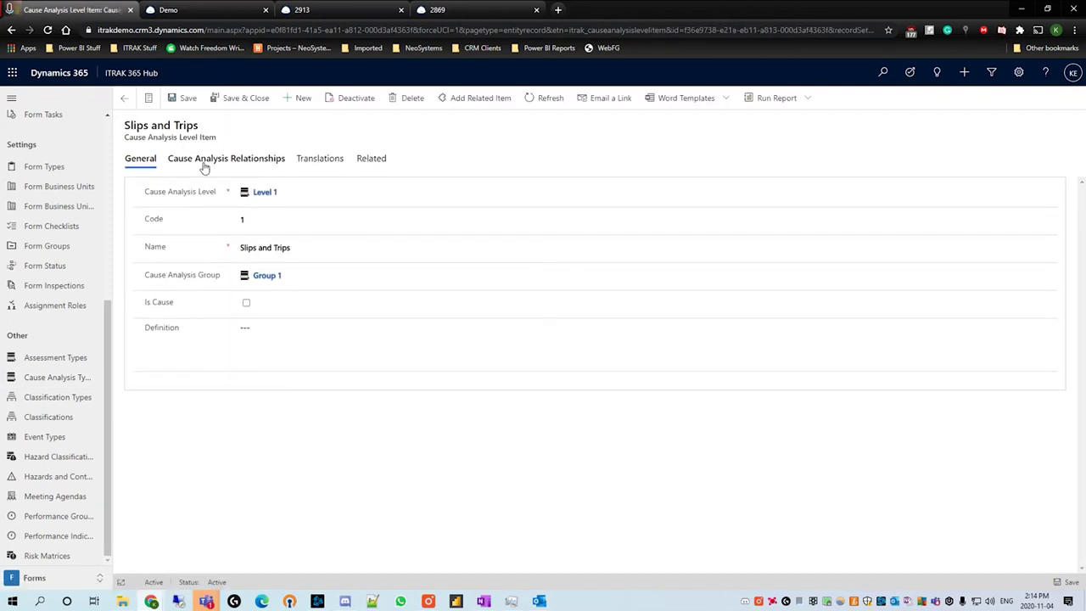
click(203, 161)
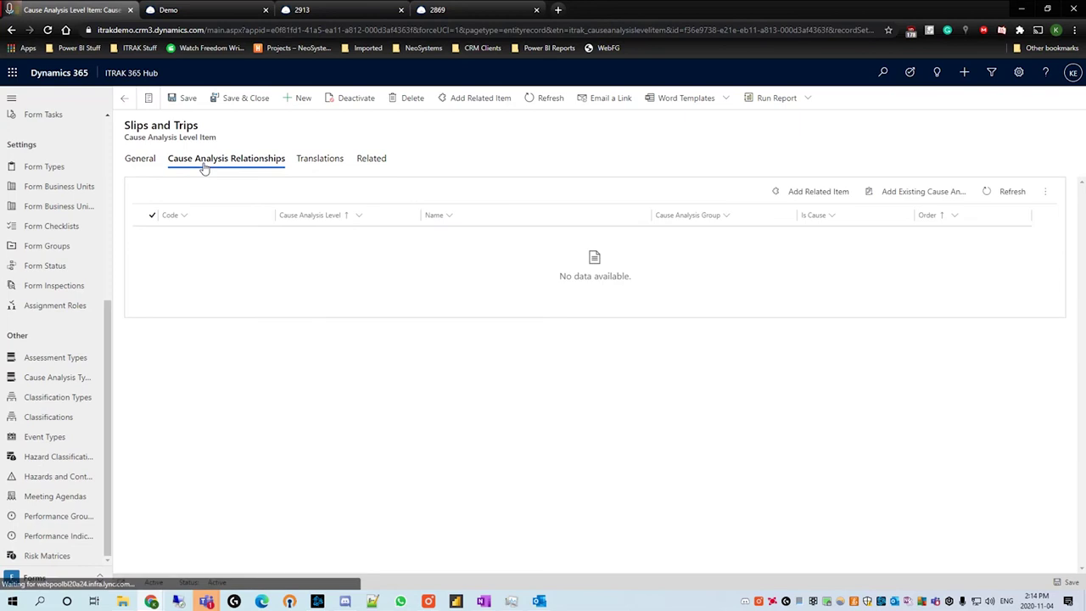
click(918, 195)
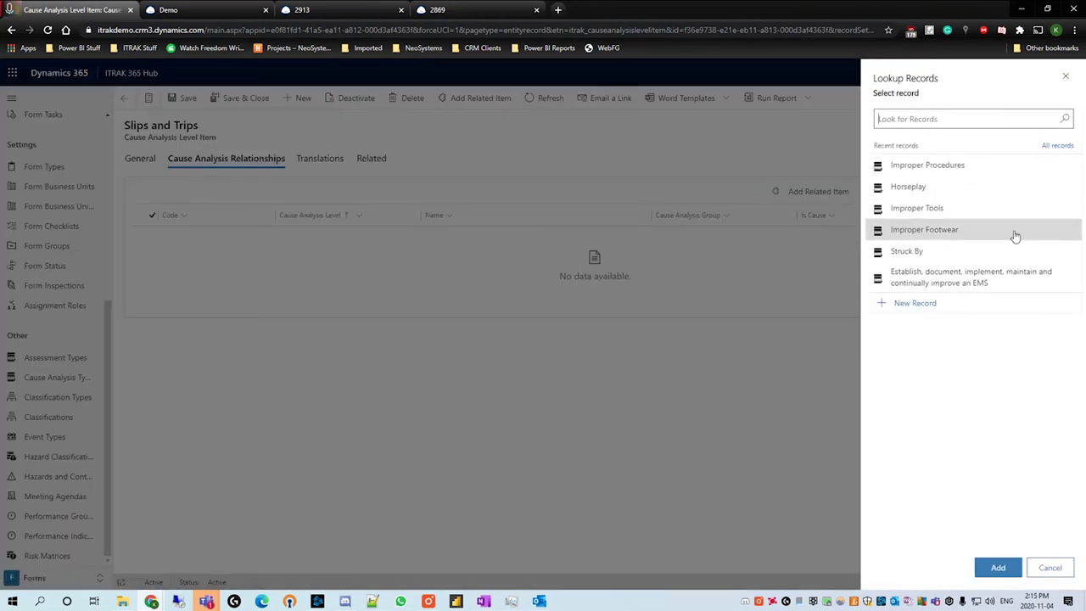
click(1014, 238)
click(982, 227)
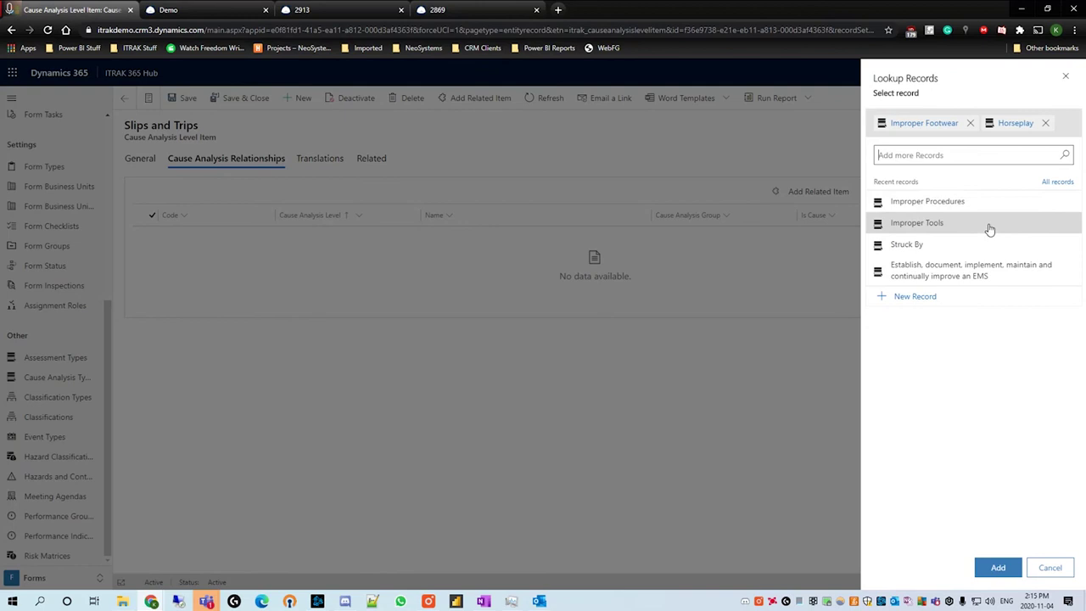
click(984, 203)
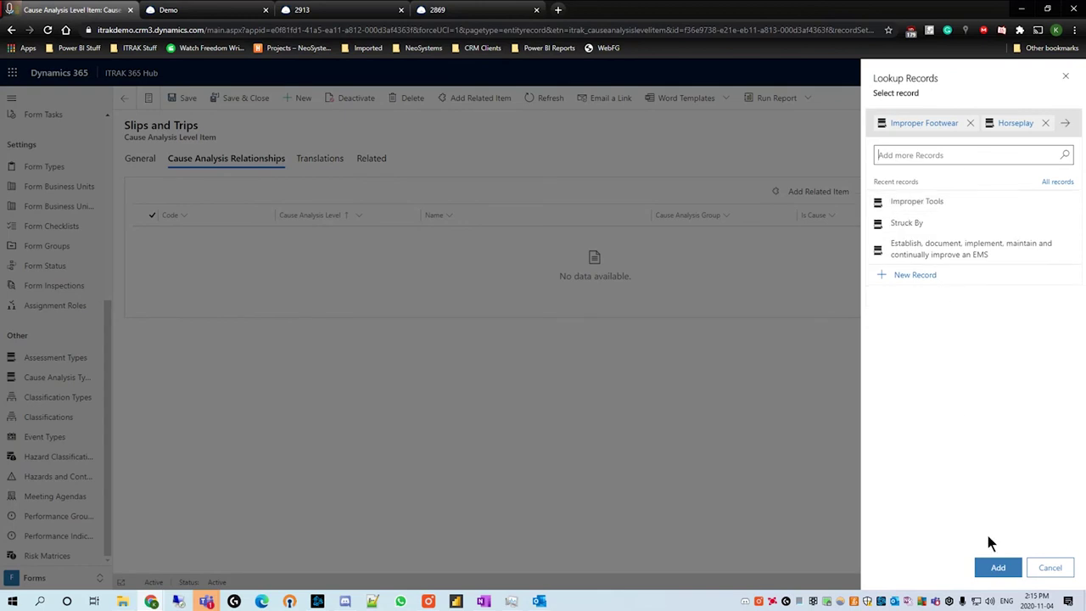
click(989, 572)
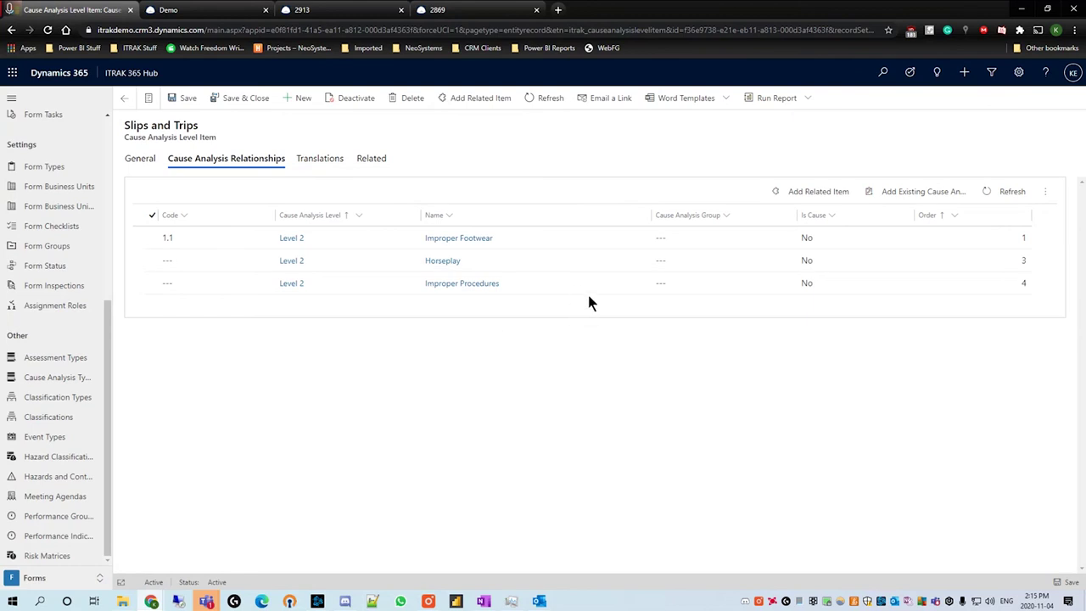
Relate the existing items Improper Procedures, Horseplay and Improper Tools to the Struck By item of Level 1
mouse_move(126, 134)
mouse_down()
mouse_move(217, 141)
mouse_move(128, 135)
mouse_up()
click(124, 97)
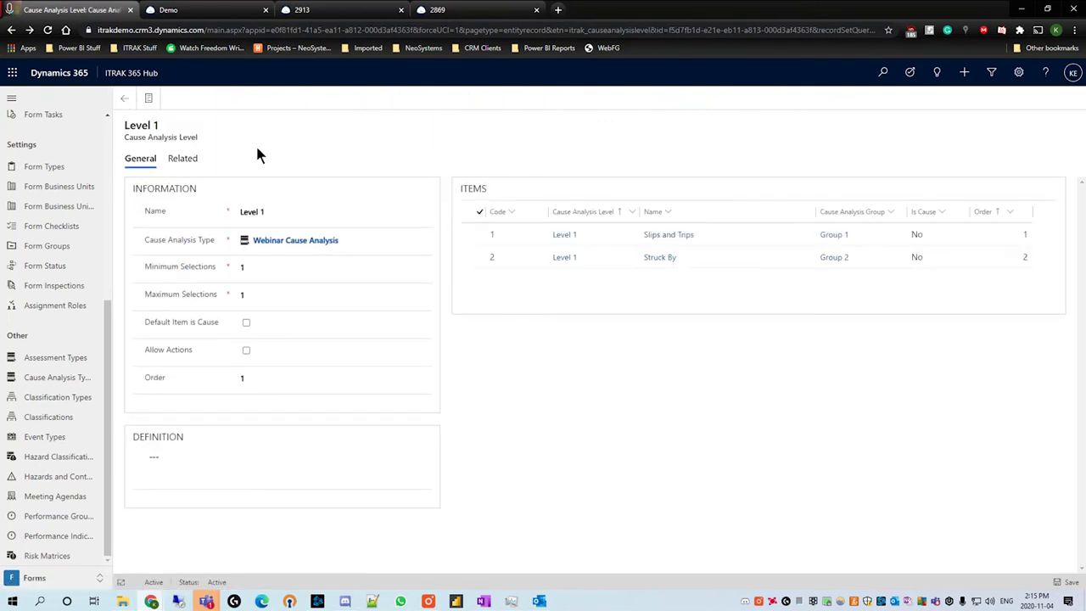
double_click(769, 281)
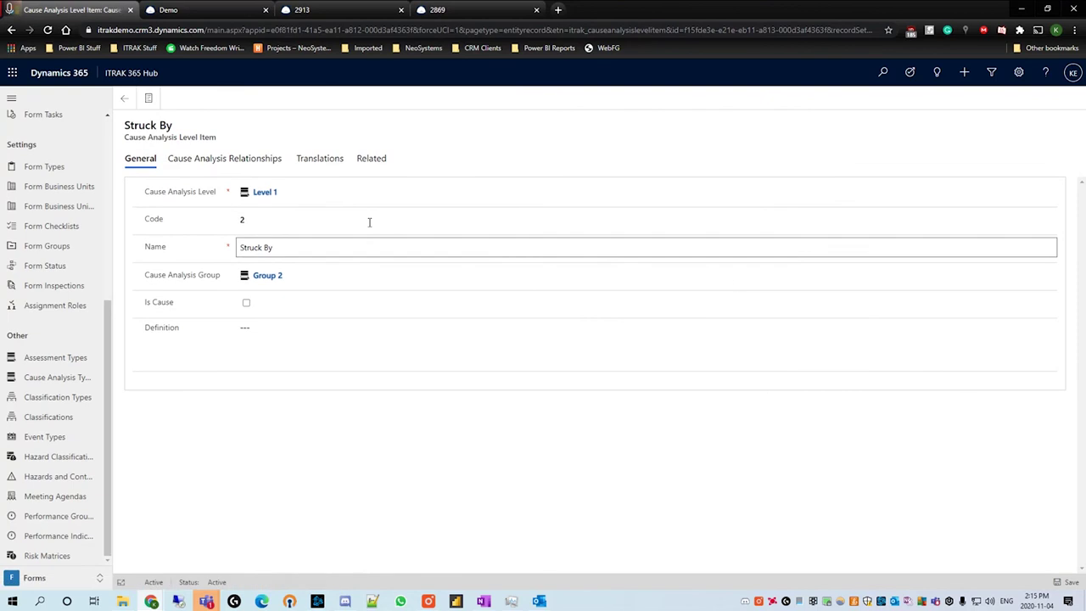
click(226, 161)
click(905, 194)
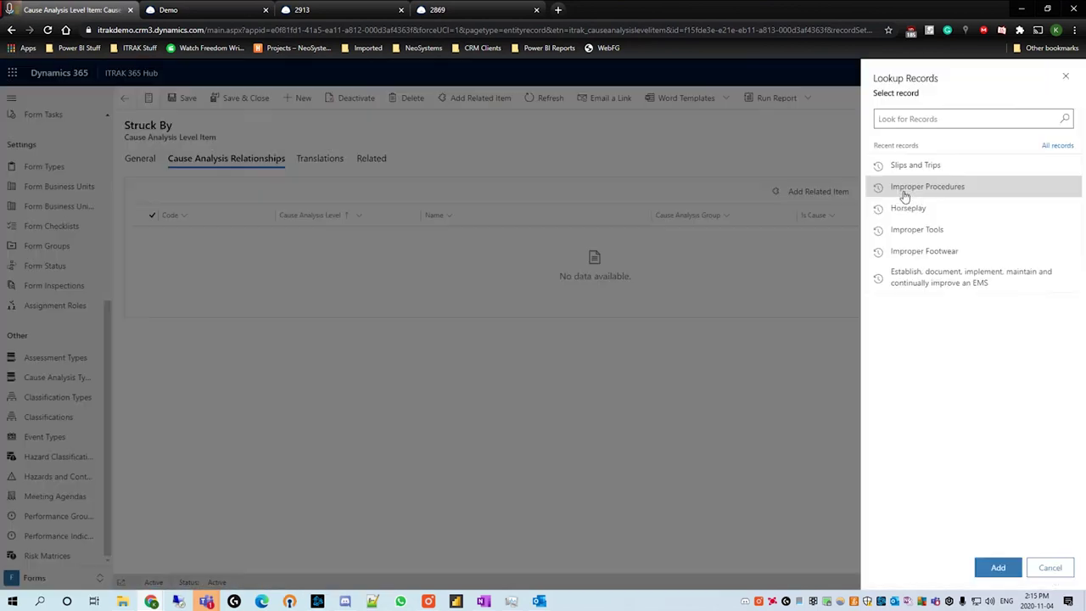
click(978, 165)
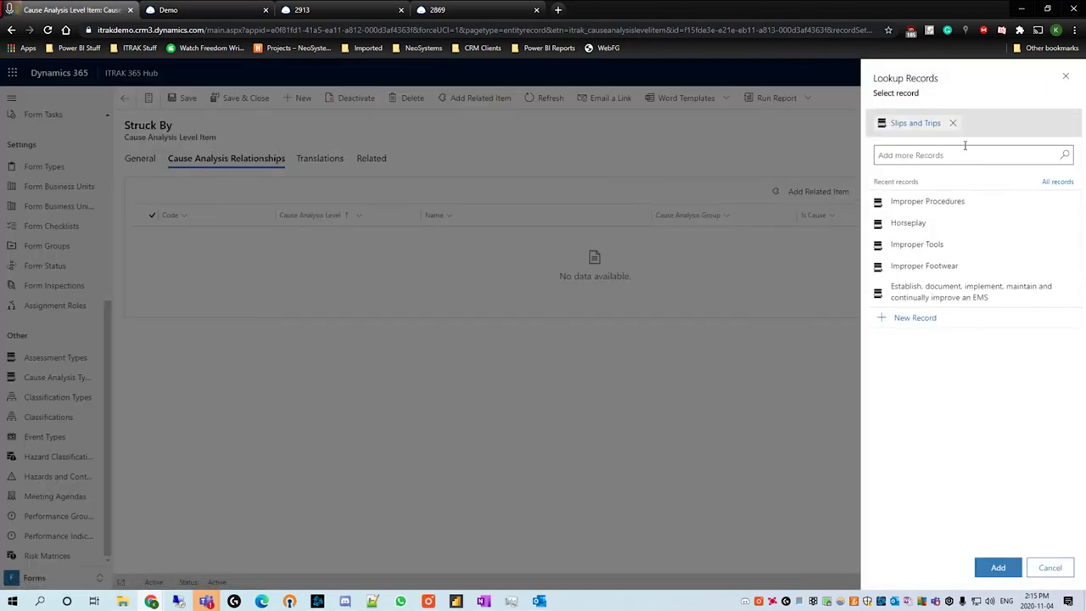
click(953, 123)
click(976, 186)
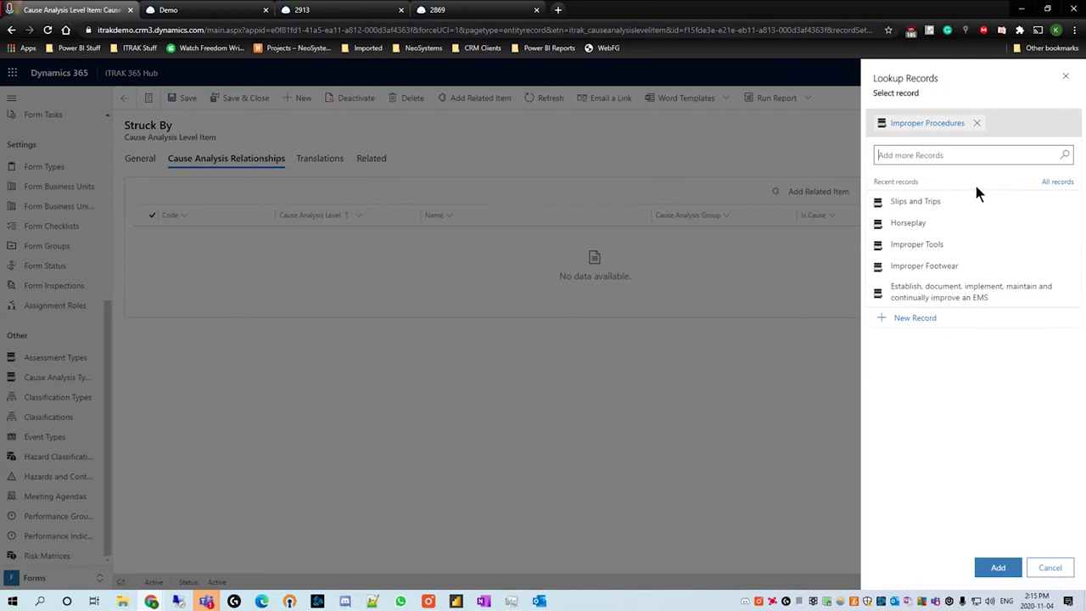
click(950, 224)
click(961, 239)
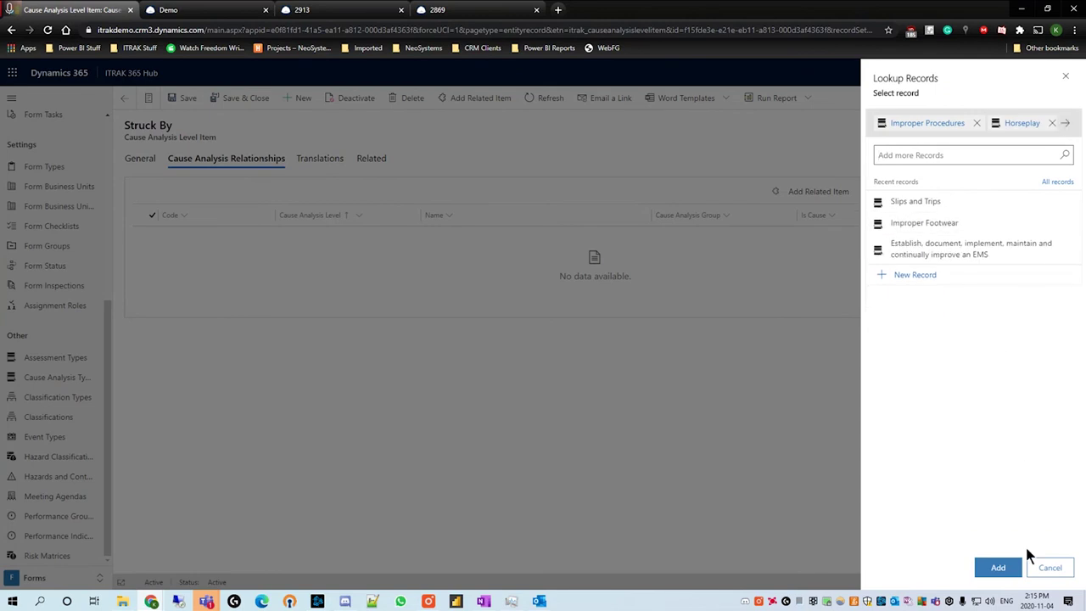
click(1010, 568)
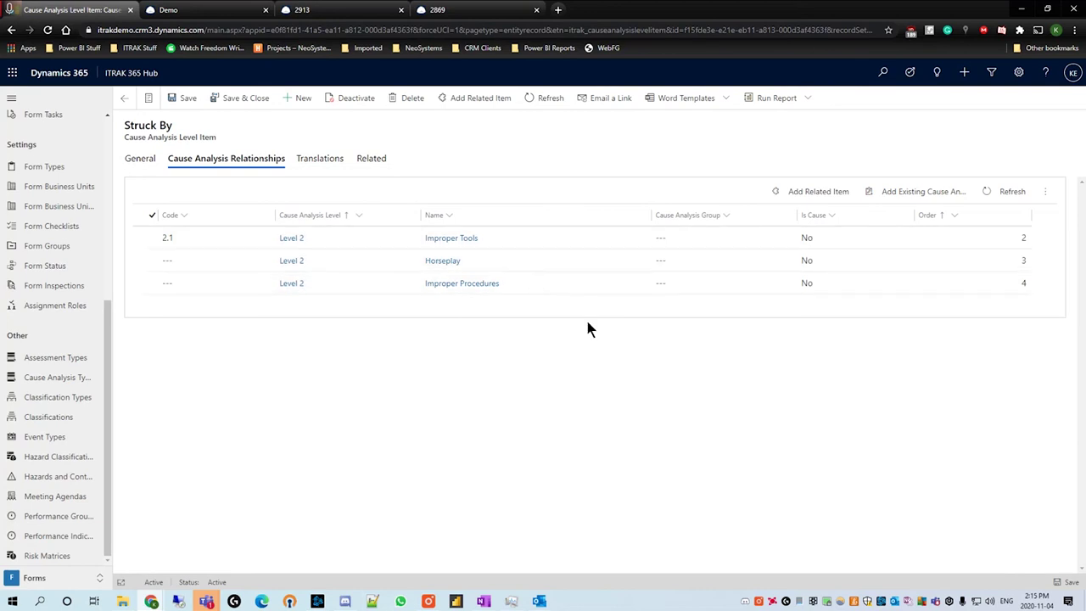
Review the Struck By item's relationships and general details, and return to the Webinar Cause Analysis type
click(169, 234)
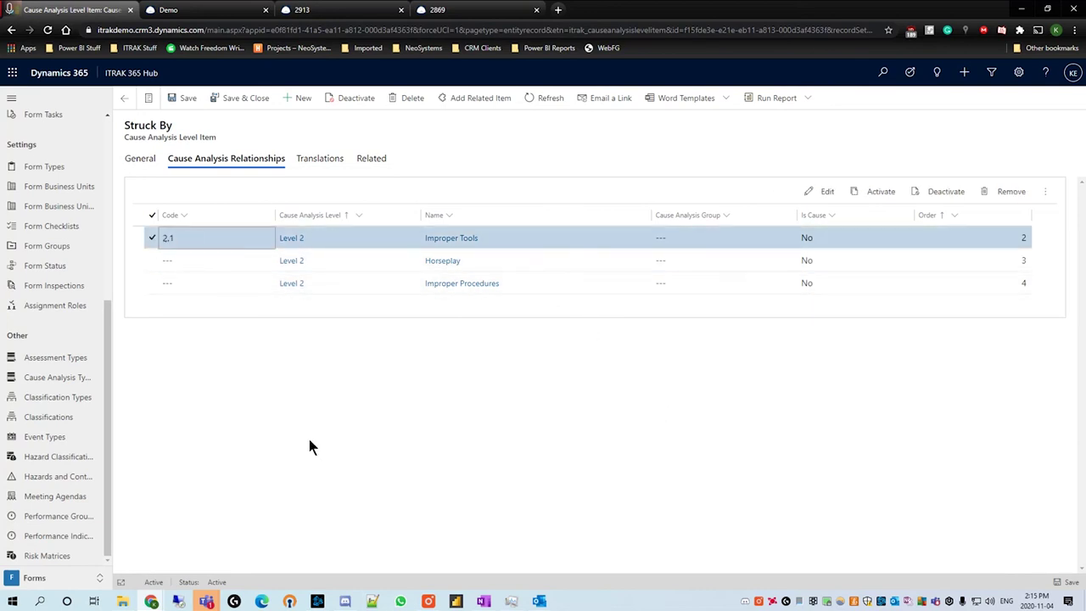
click(140, 160)
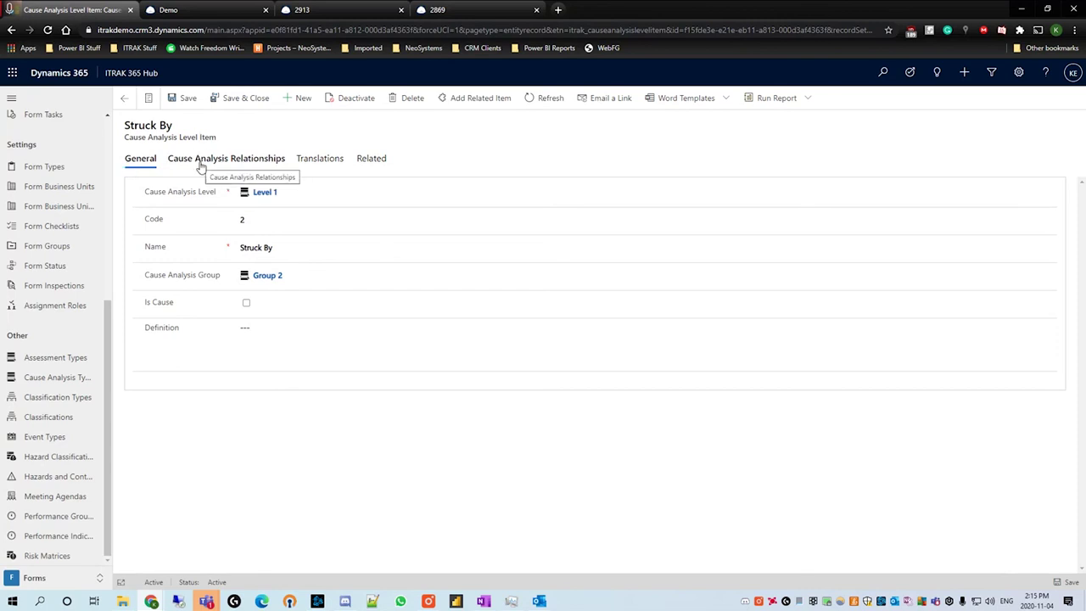
click(121, 99)
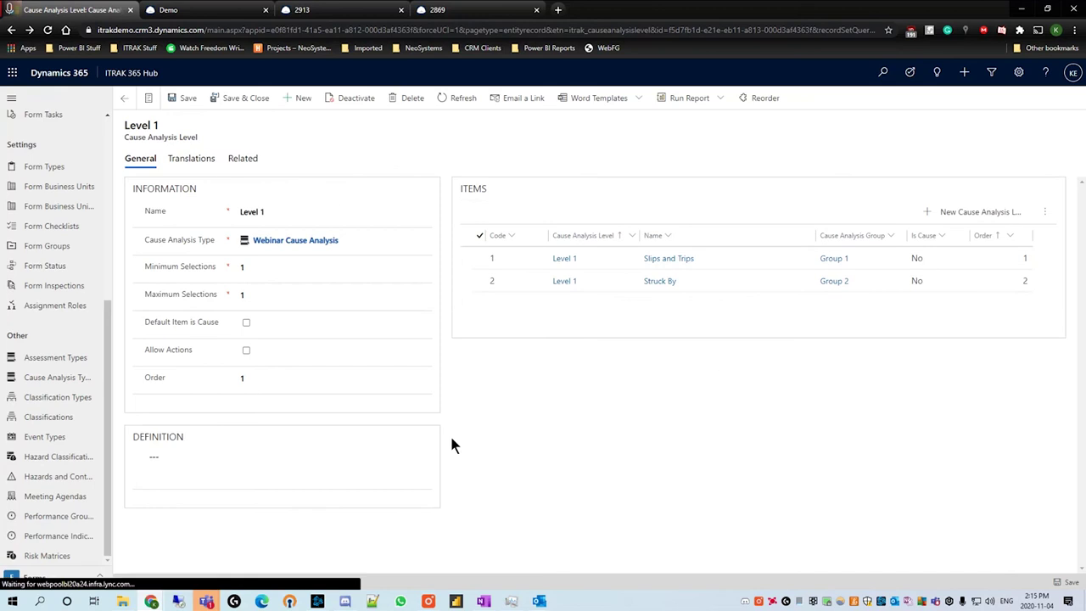
click(126, 98)
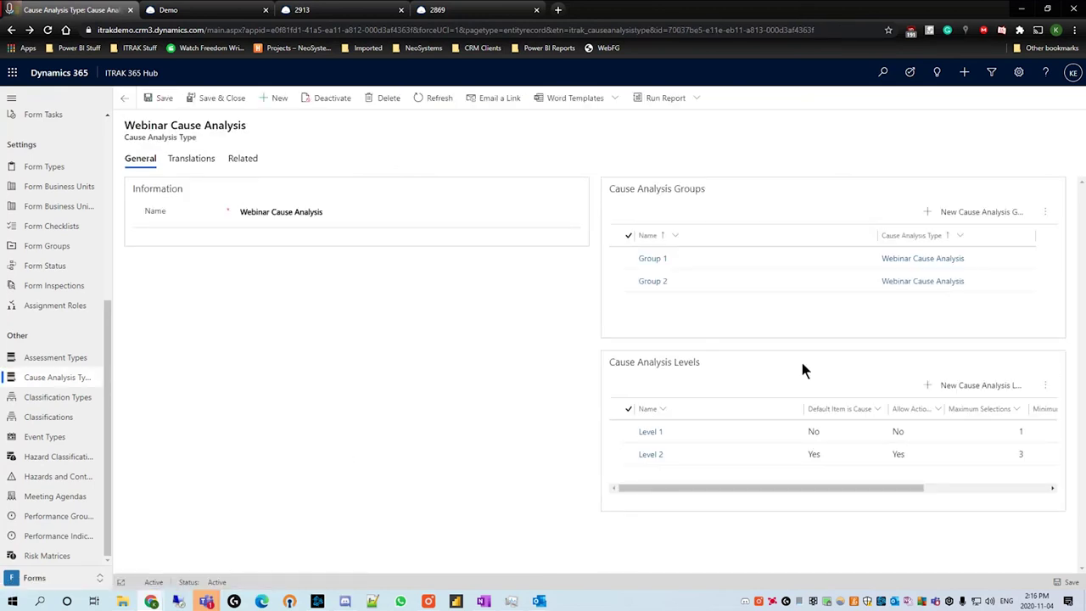
Examine the form types related to Webinar Cause Analysis, using the Active Form Type Cause Analysis Types view
click(246, 159)
click(302, 295)
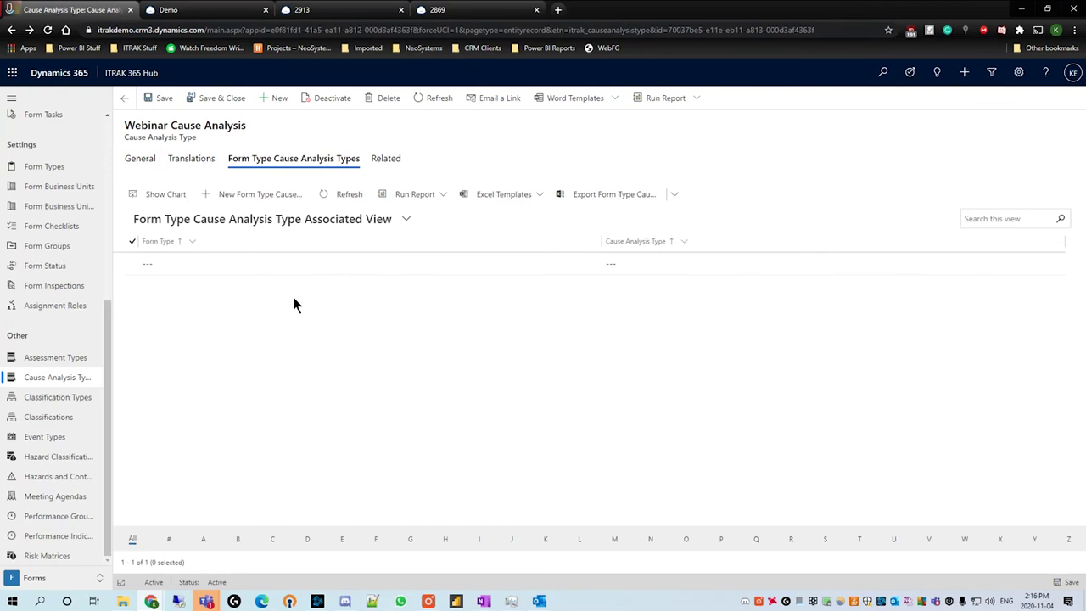
click(577, 265)
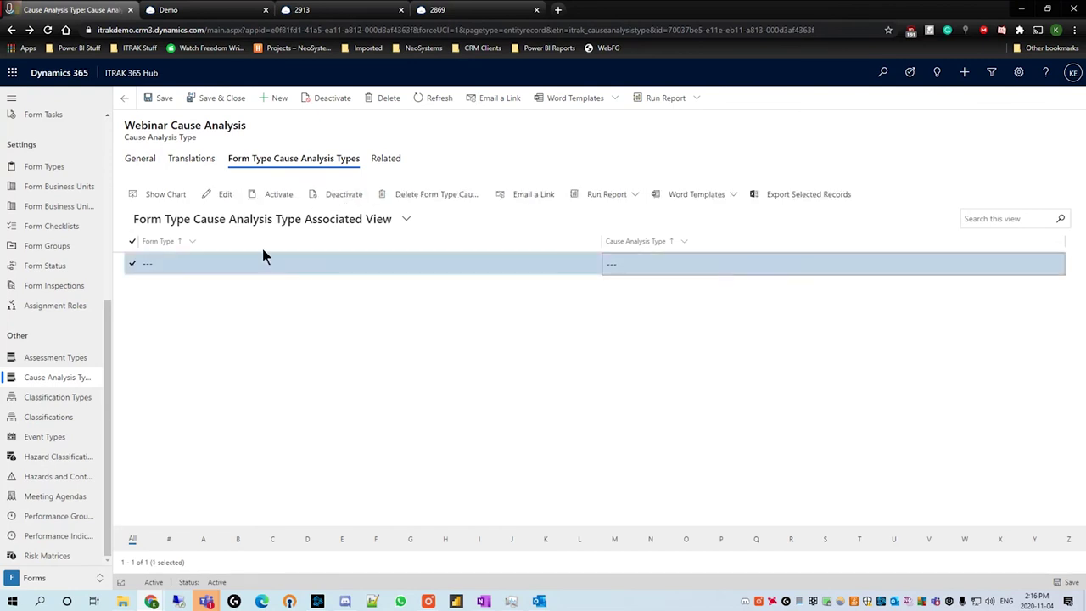
click(255, 220)
click(232, 274)
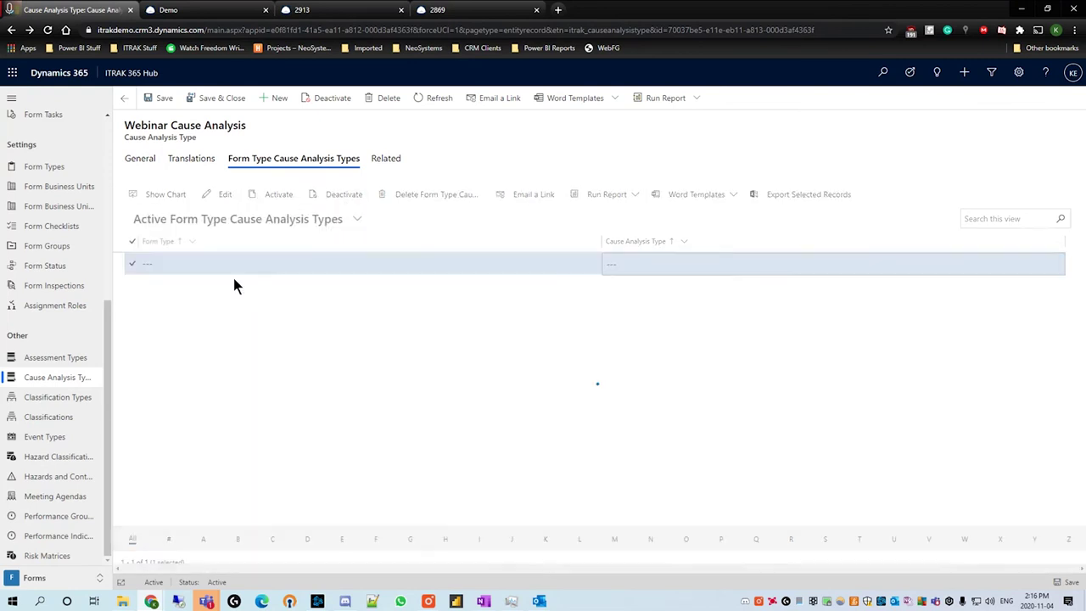
Examine the level items, levels and groups related to the Webinar Cause Analysis type
click(392, 159)
click(467, 269)
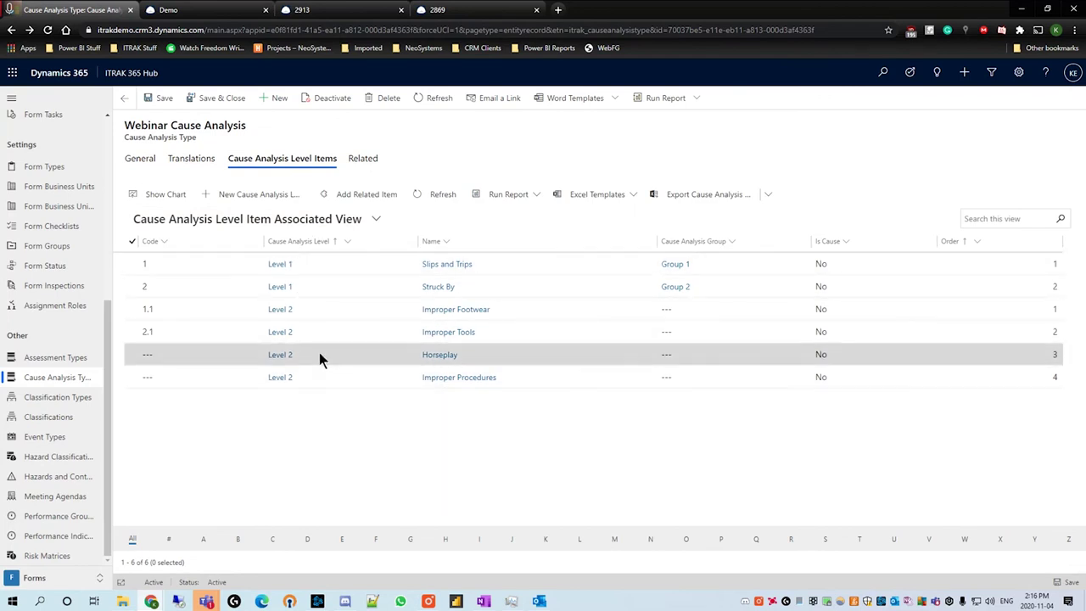
click(358, 162)
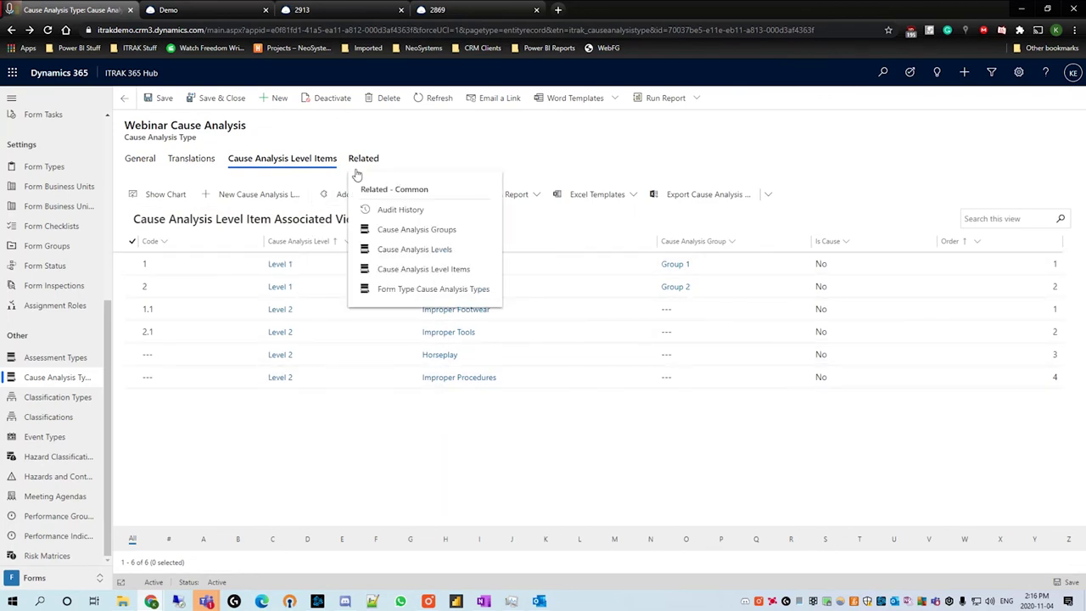
click(417, 249)
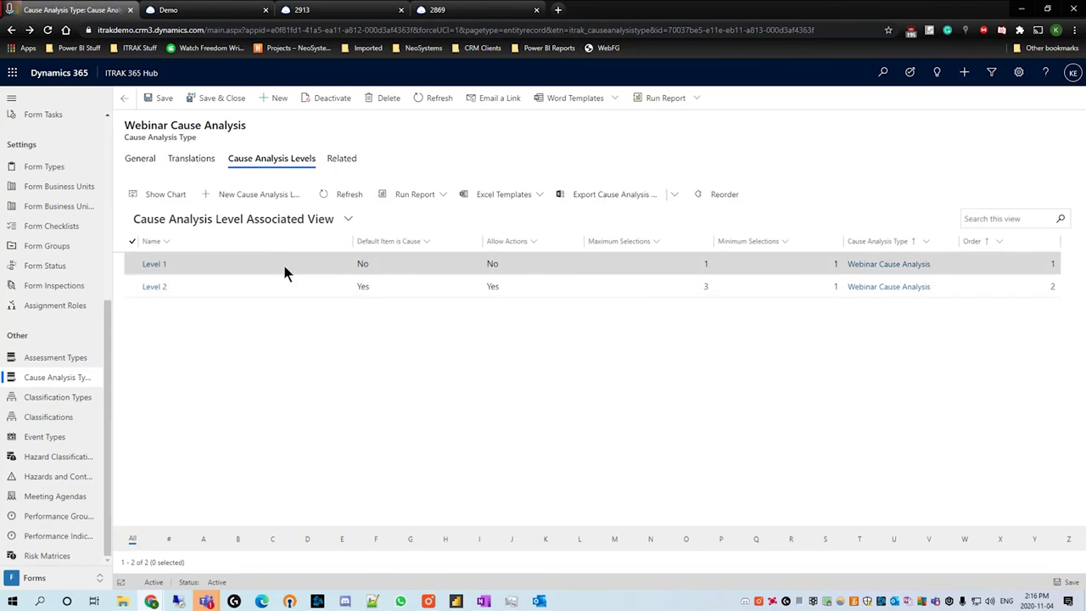
click(339, 161)
click(424, 229)
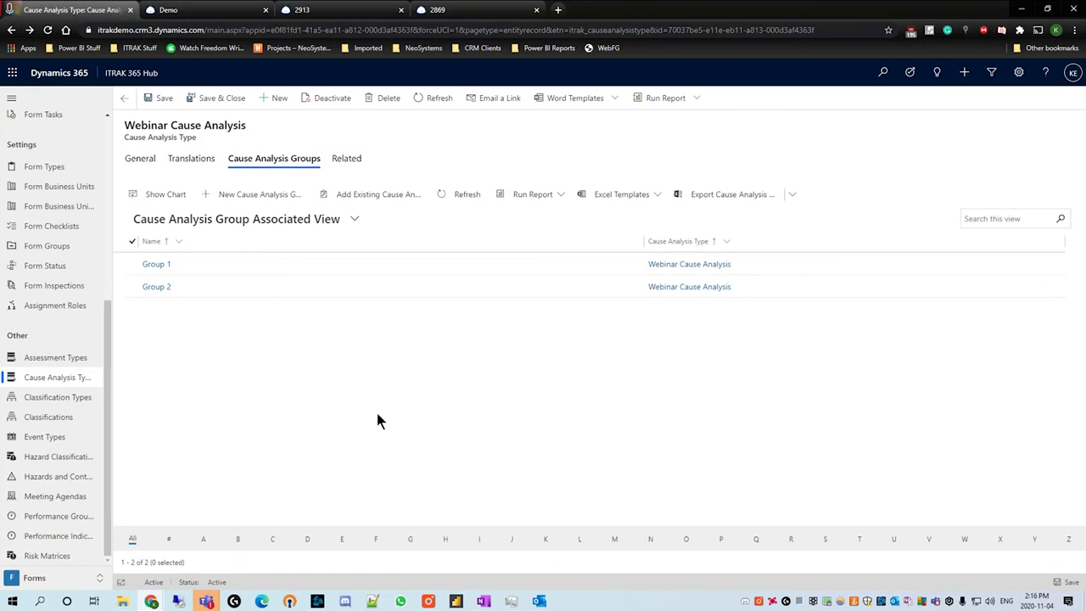
Inspect the Group 1 record and the blank form for a new cause analysis group, and return to the type's general details
double_click(290, 260)
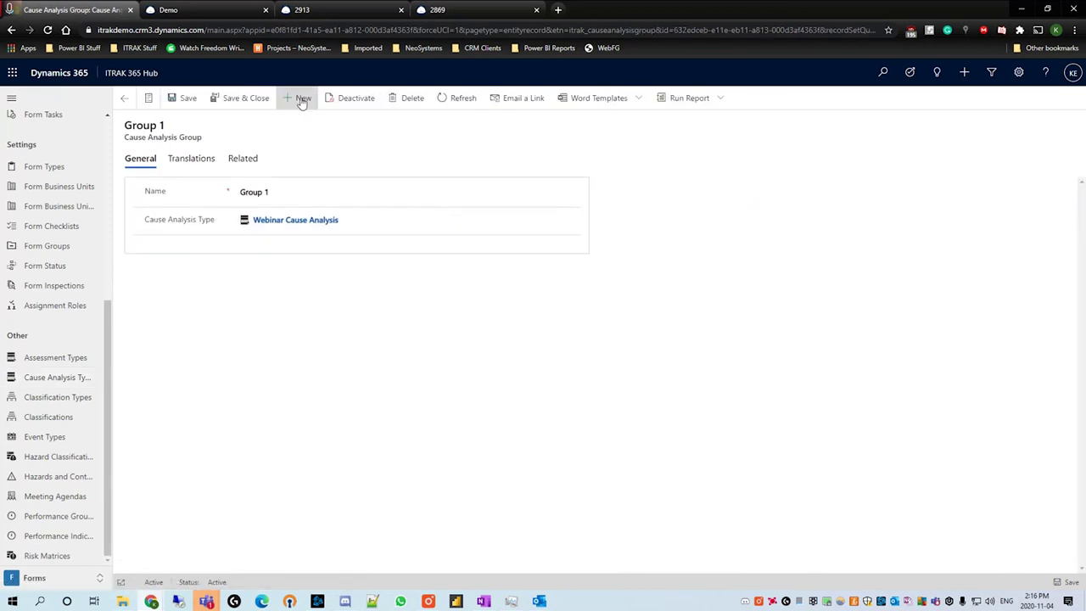
click(303, 99)
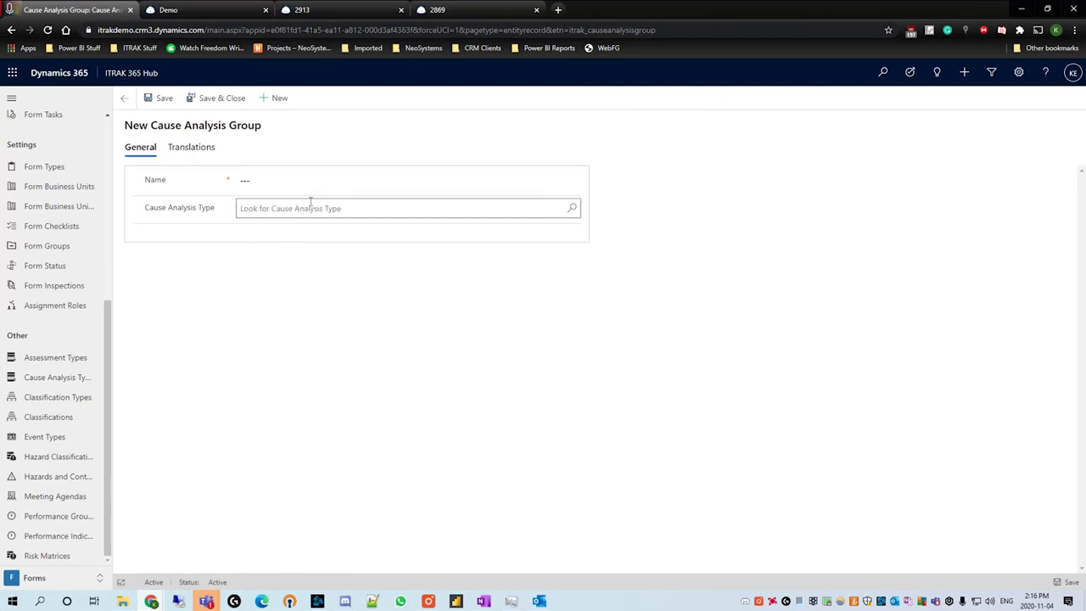
click(123, 99)
click(124, 99)
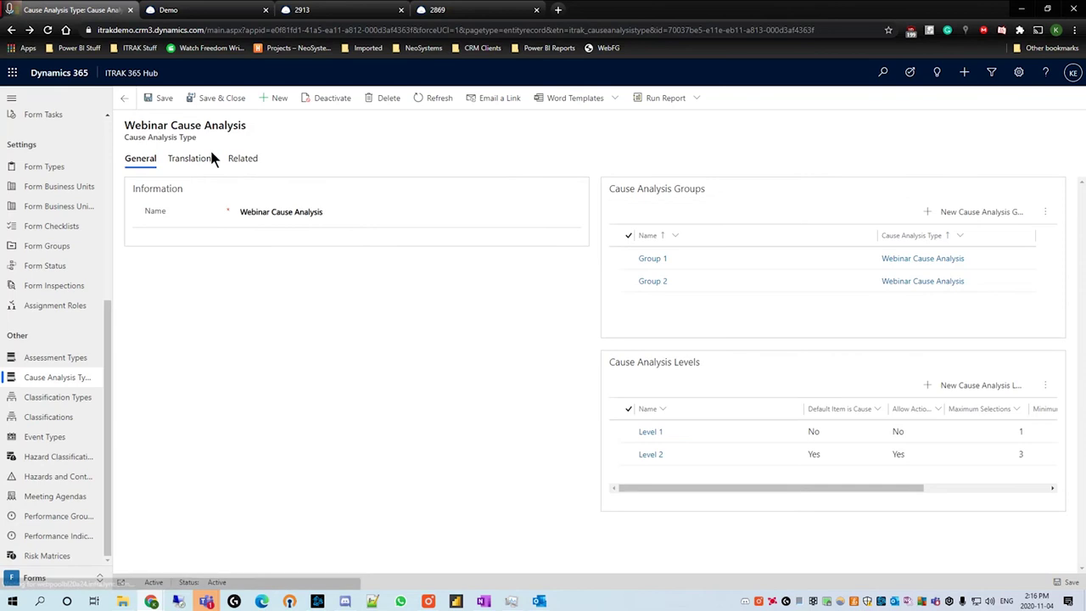
click(246, 160)
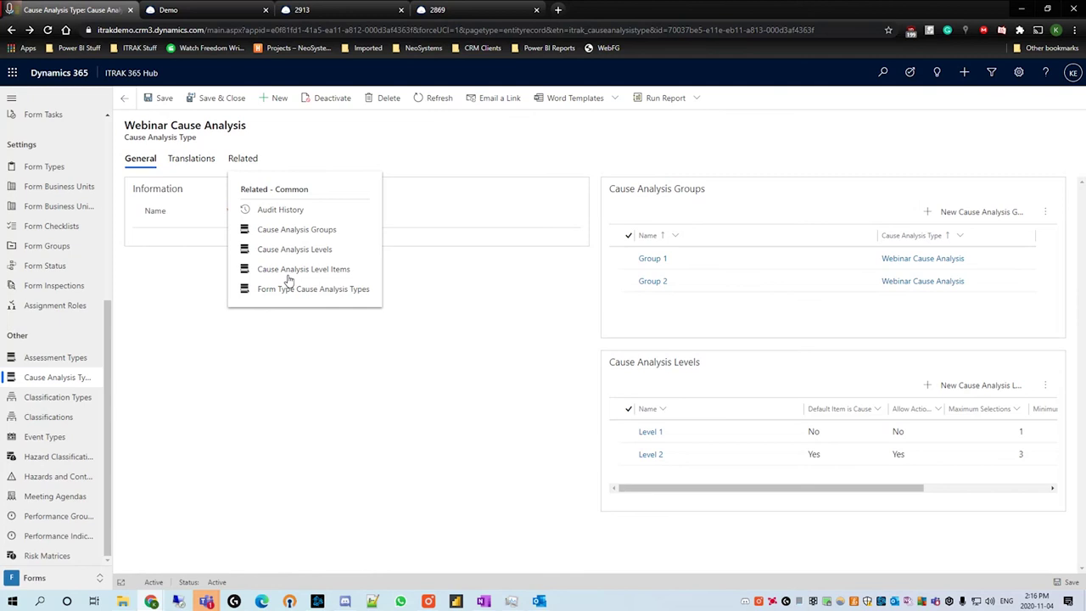
click(476, 349)
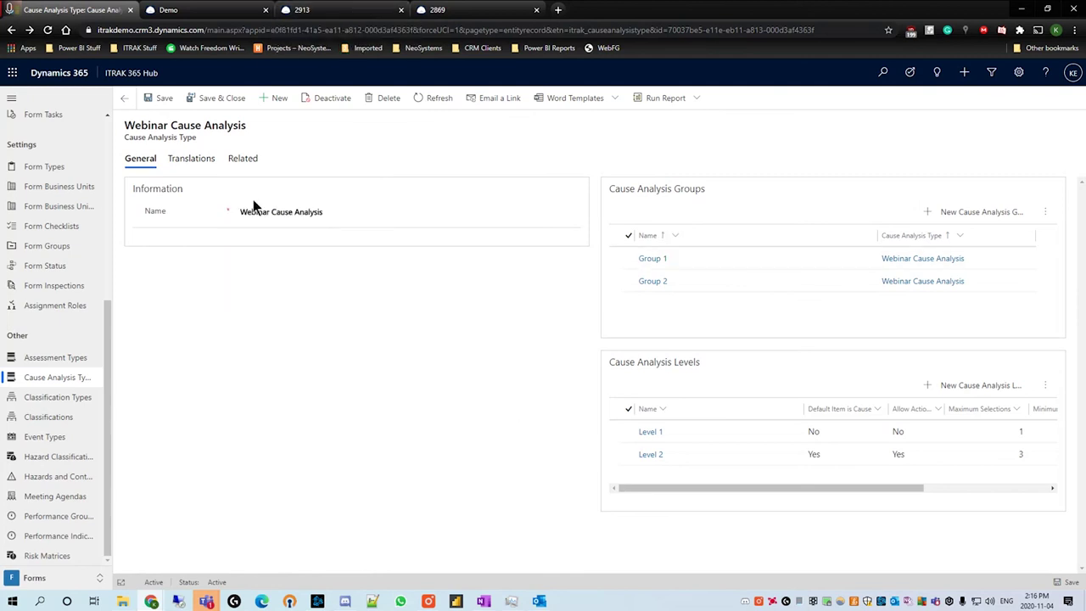
Switch to Form 2913, reload it, and choose Webinar Cause Analysis as the type in its Cause Analysis control
click(344, 11)
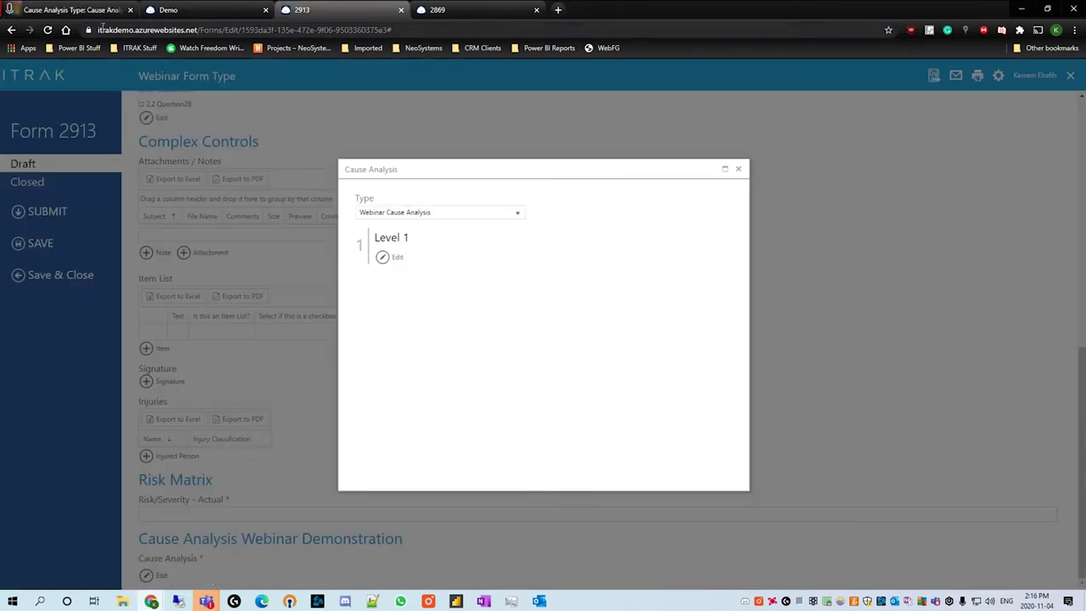
click(49, 30)
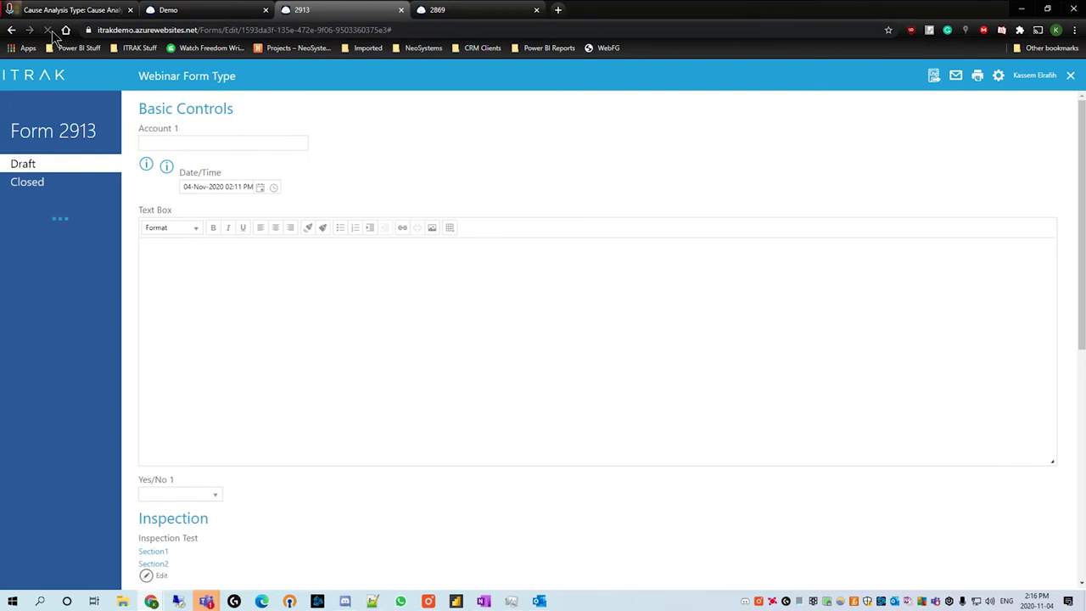
scroll(598, 174, down, 5)
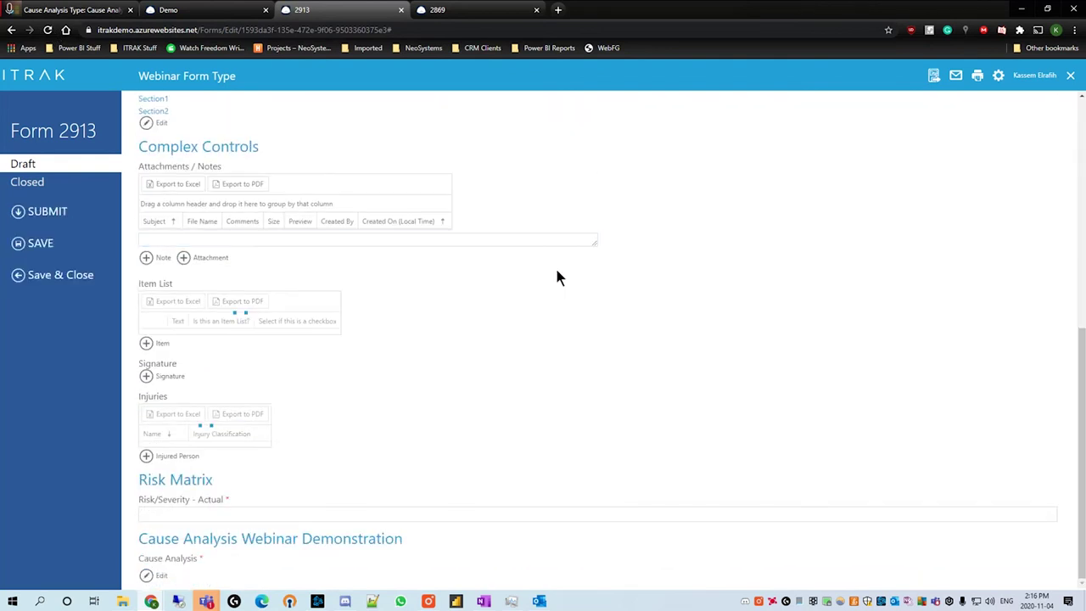
click(167, 578)
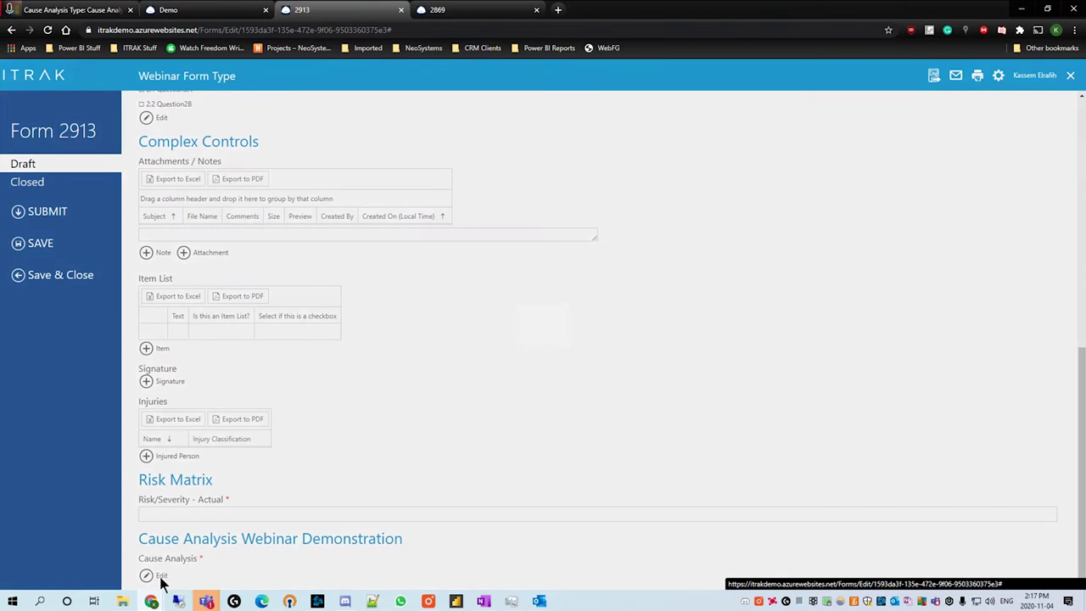
click(518, 212)
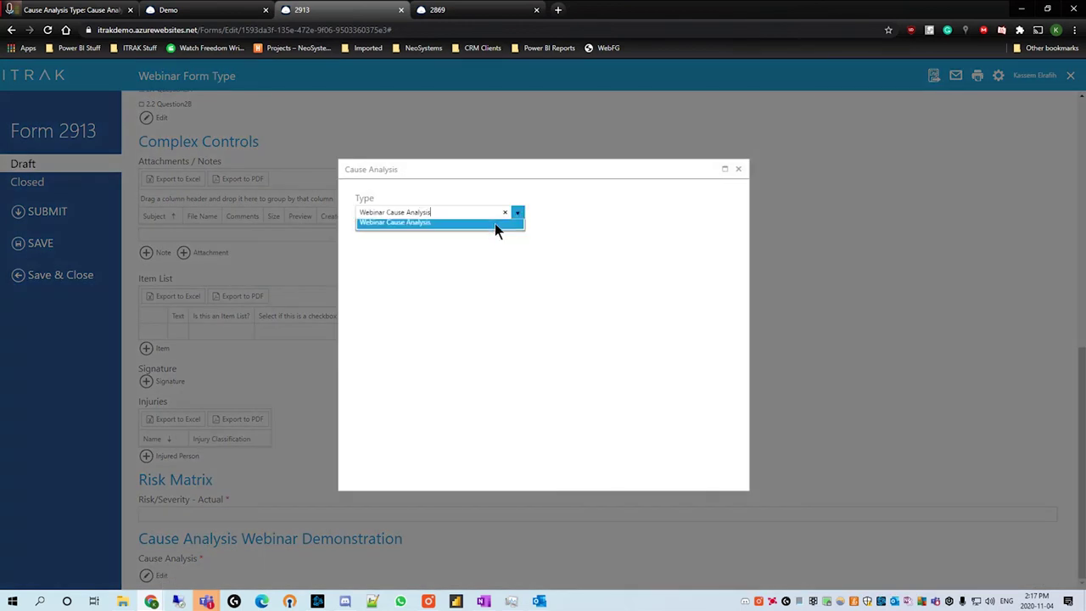
click(496, 225)
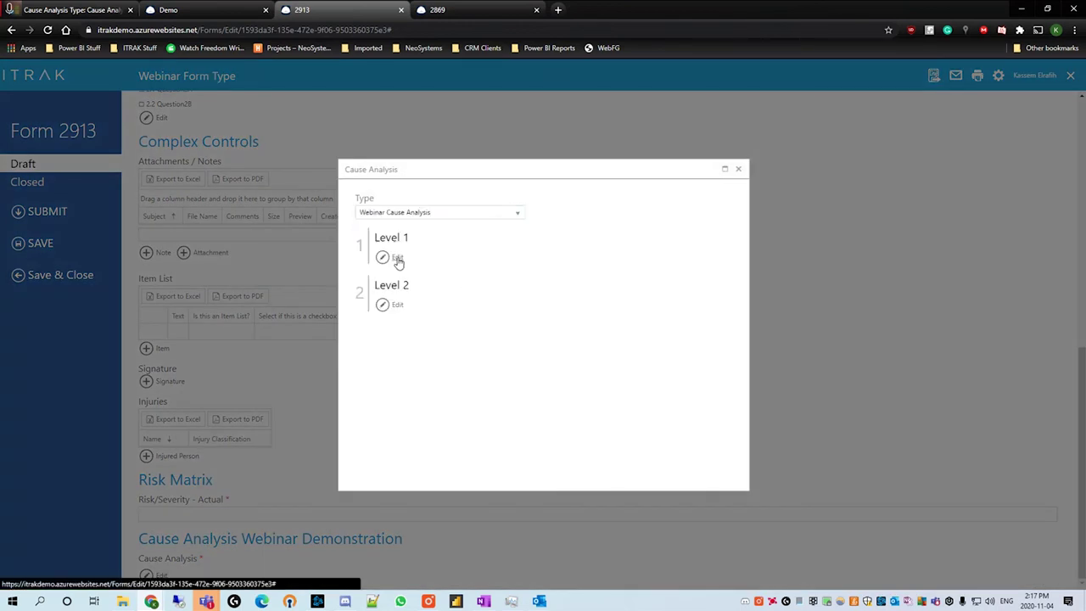
Select the Slips and Trips item for Level 1 and enter Slips and Trips as its comment
click(396, 259)
click(377, 220)
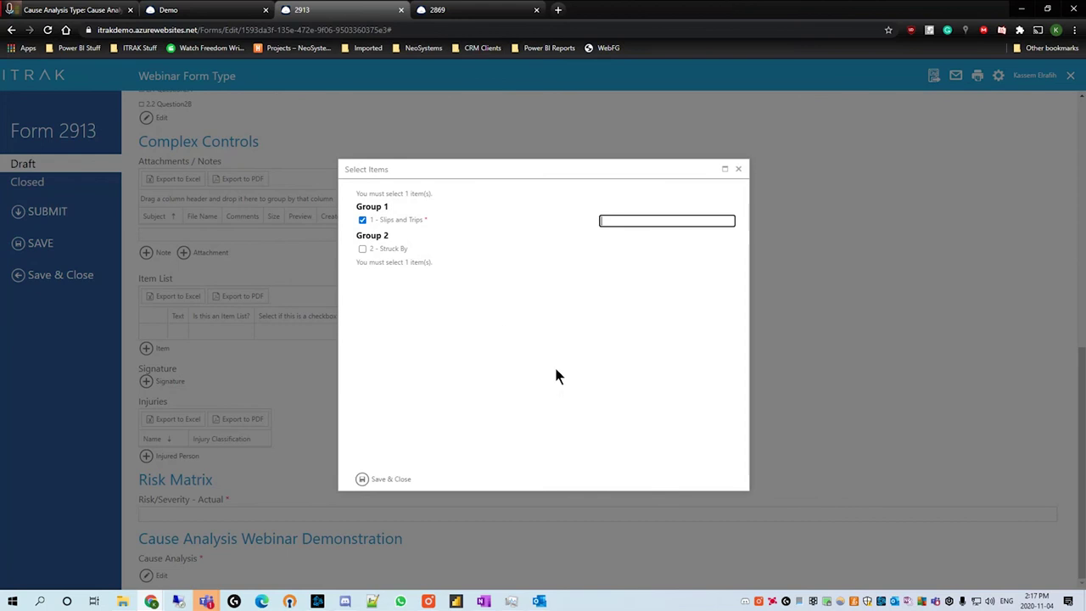
click(392, 249)
click(391, 219)
click(389, 220)
click(387, 249)
text(Slips and Trips)
Try to save Level 1 with Struck By also selected and commented Struck By, view the save error details, and deselect Struck By
click(379, 249)
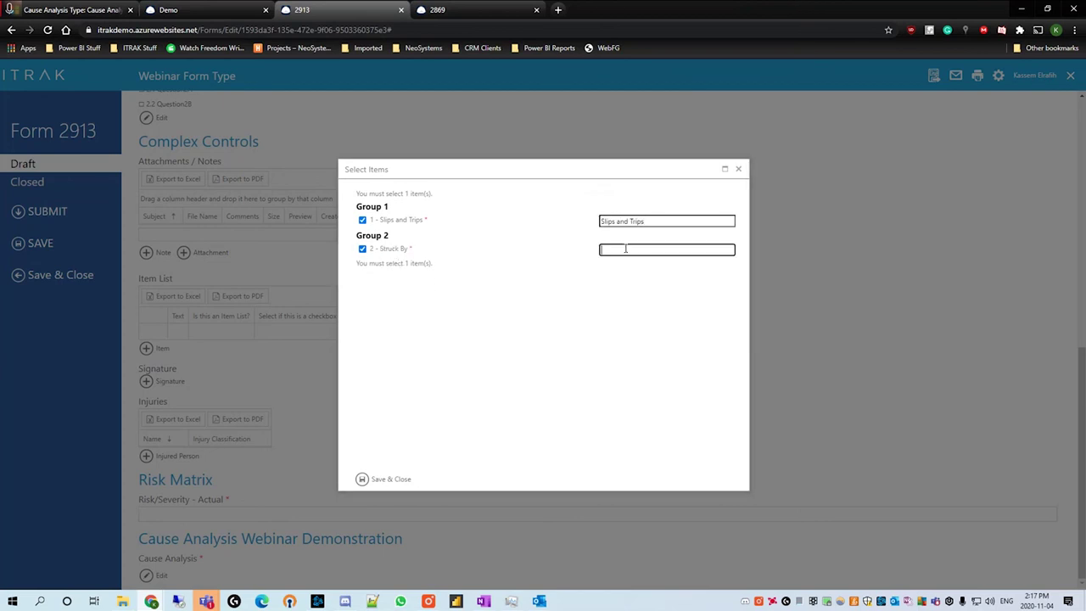
text(Struck Byu)
click(547, 334)
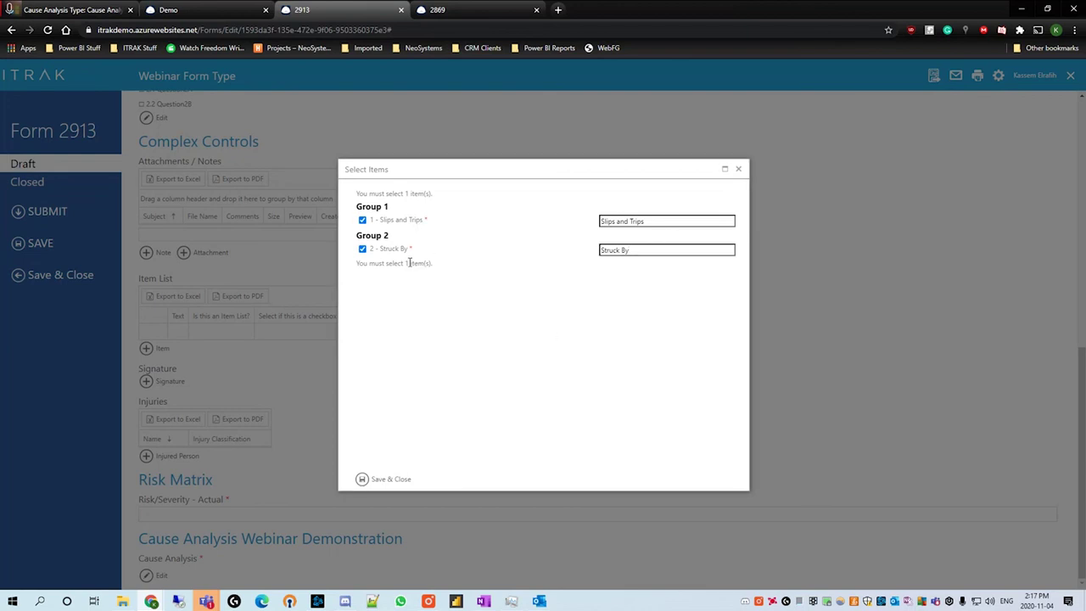
click(382, 481)
click(538, 358)
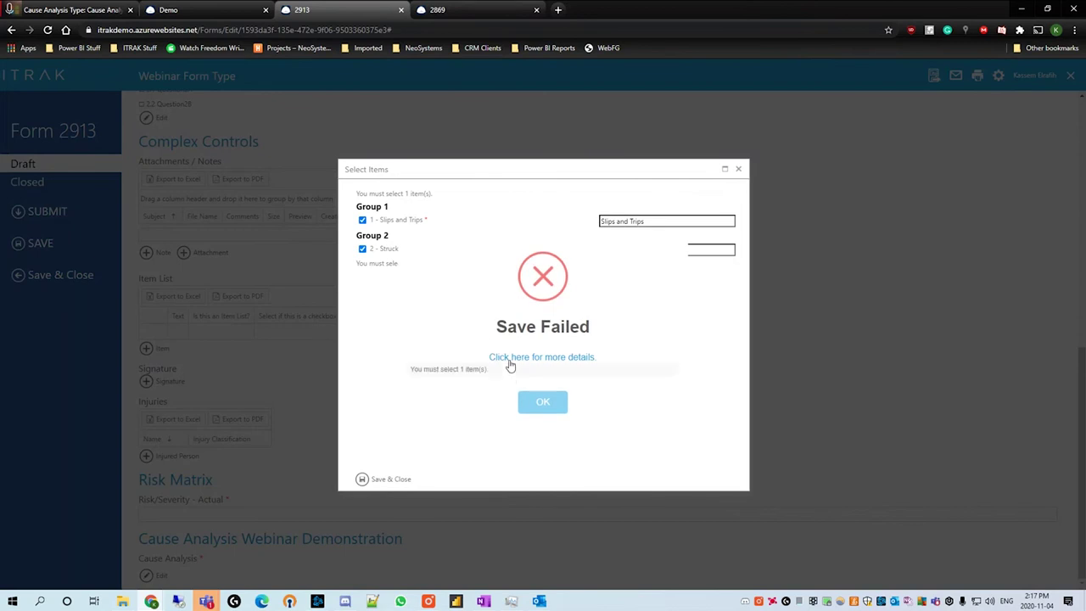
drag(509, 368, 456, 369)
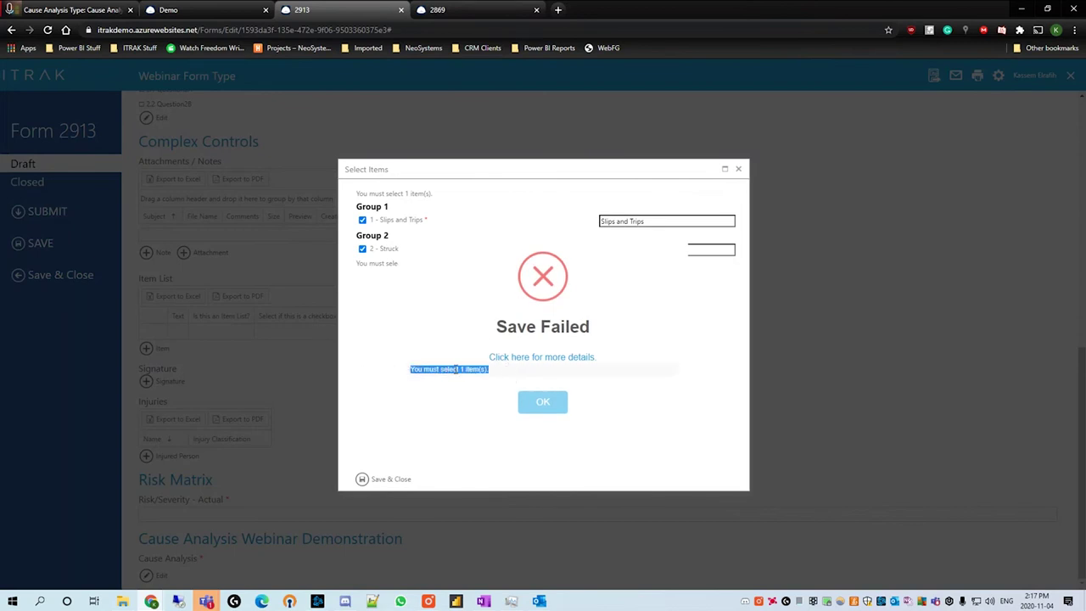
click(543, 401)
click(363, 249)
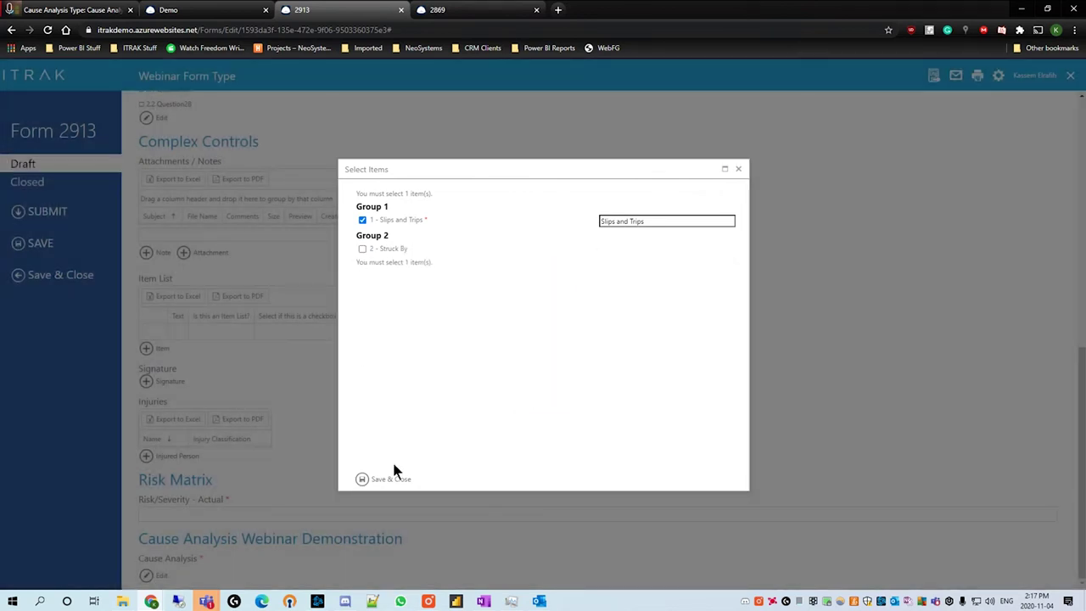
Swap the Level 1 selection from Slips and Trips to Struck By, keep its Struck By comment, and save the level
click(394, 220)
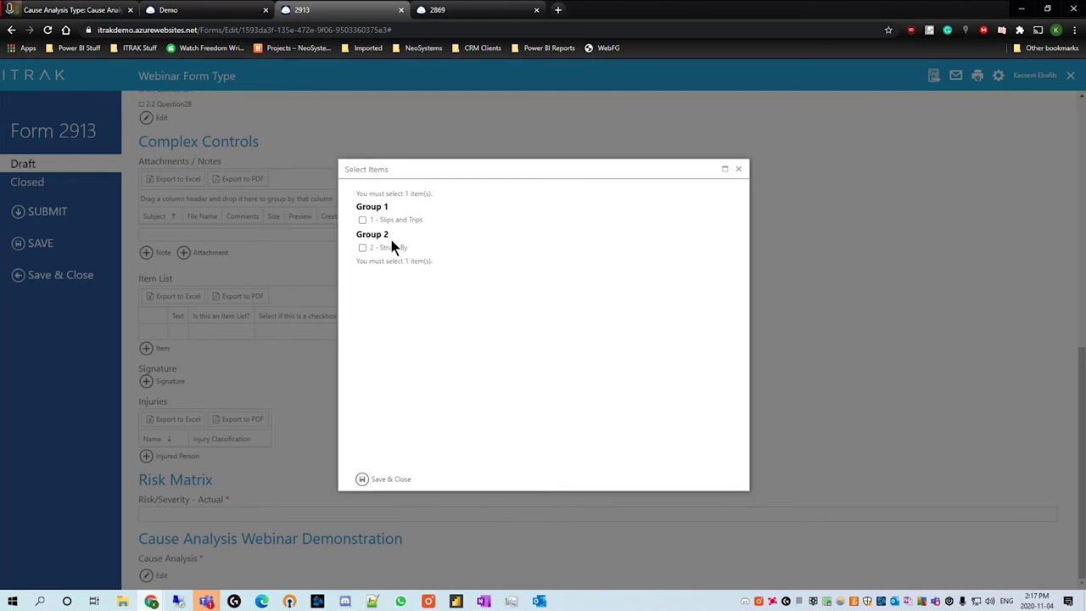
click(391, 247)
click(379, 477)
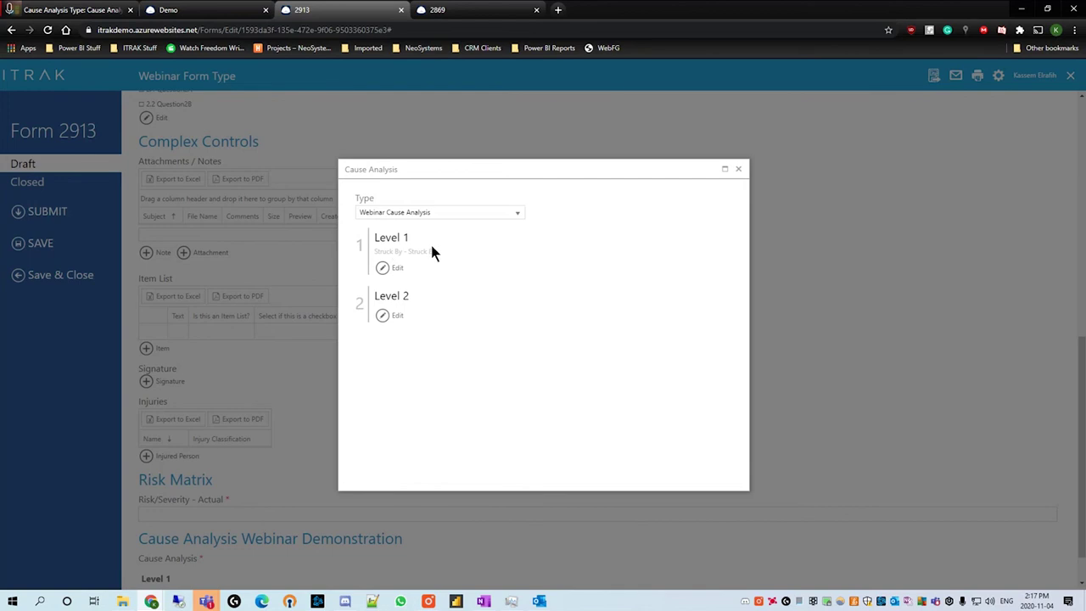
Review the Level 2 items available under Struck By, select Improper Tools with the comment Improper Tools, and save the level
click(391, 317)
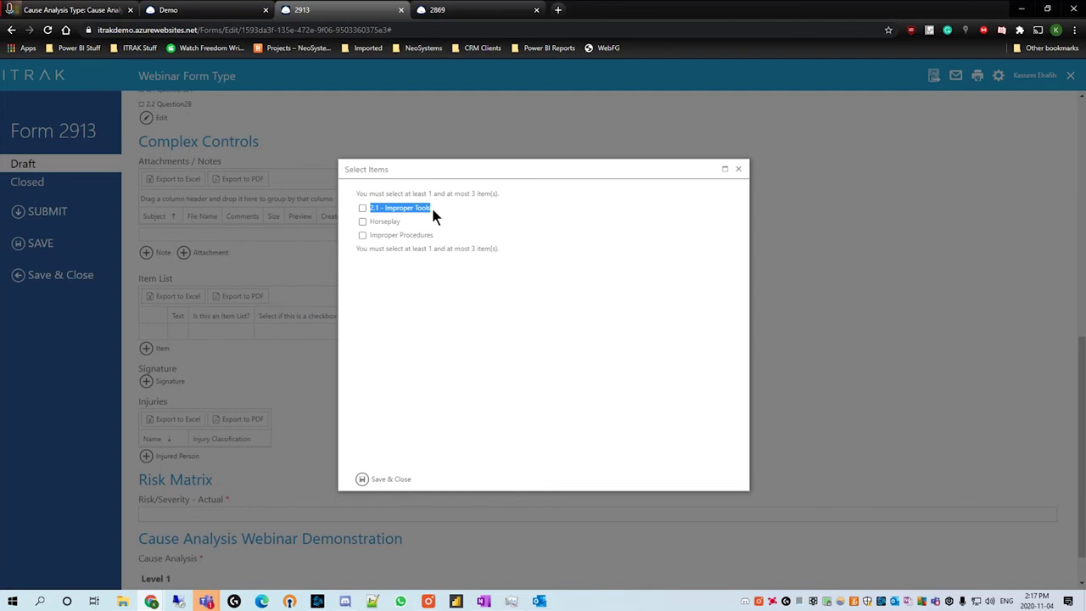
drag(401, 222, 368, 223)
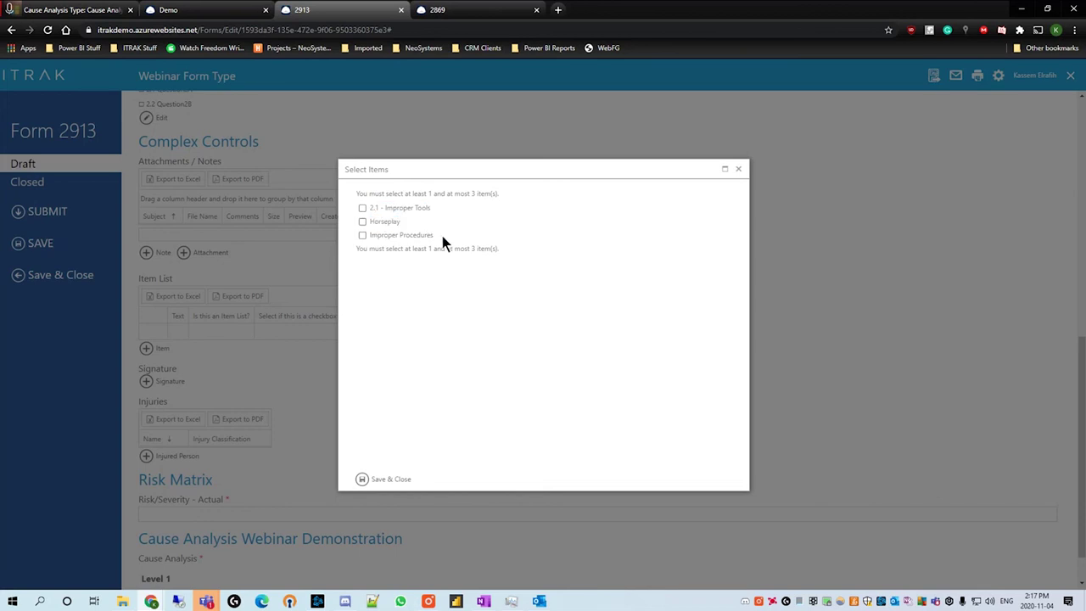
click(439, 278)
click(363, 479)
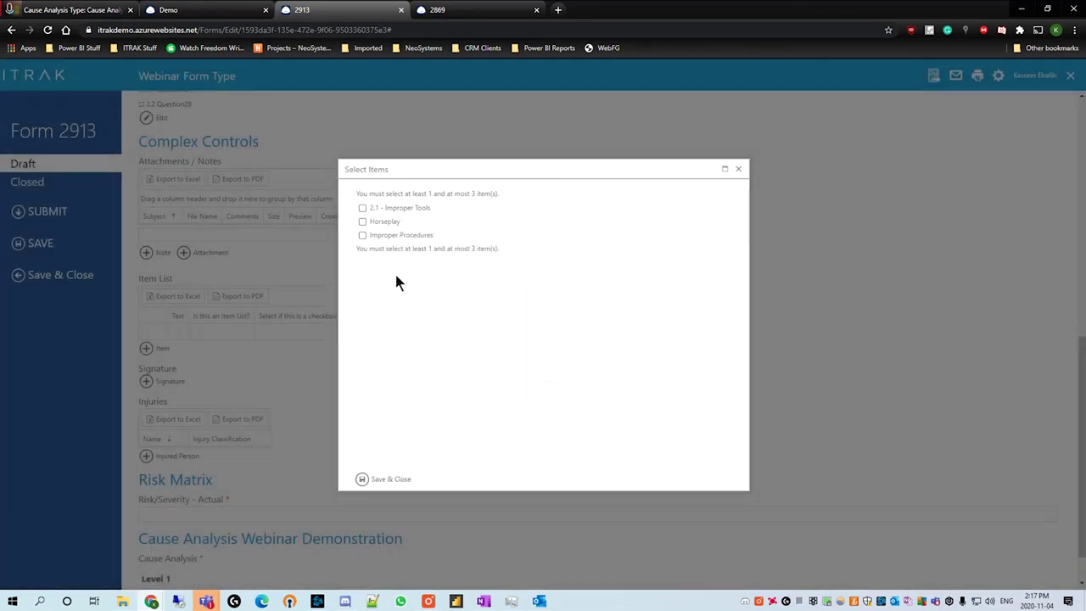
click(397, 207)
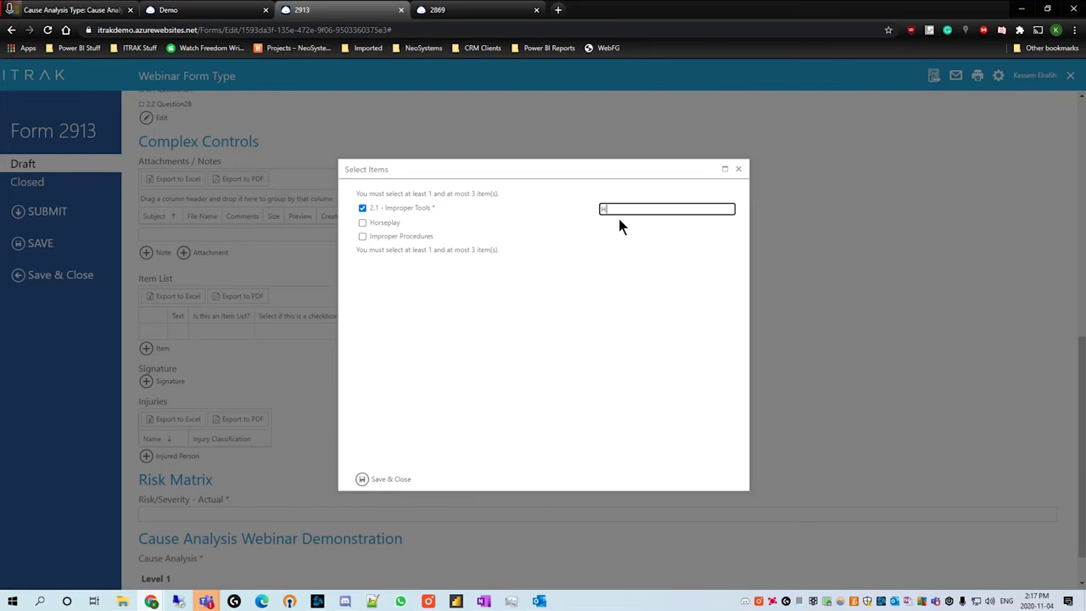
text(Improper Tools)
click(392, 480)
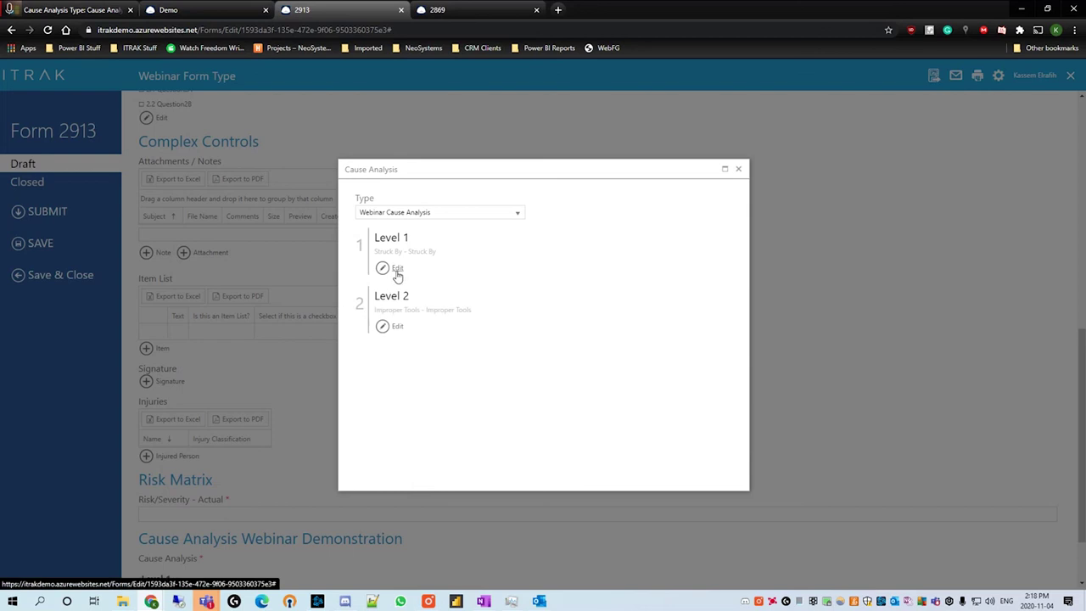
Change the Level 1 selection from Struck By to Slips and Trips with the comment Slips, and save the level
click(384, 271)
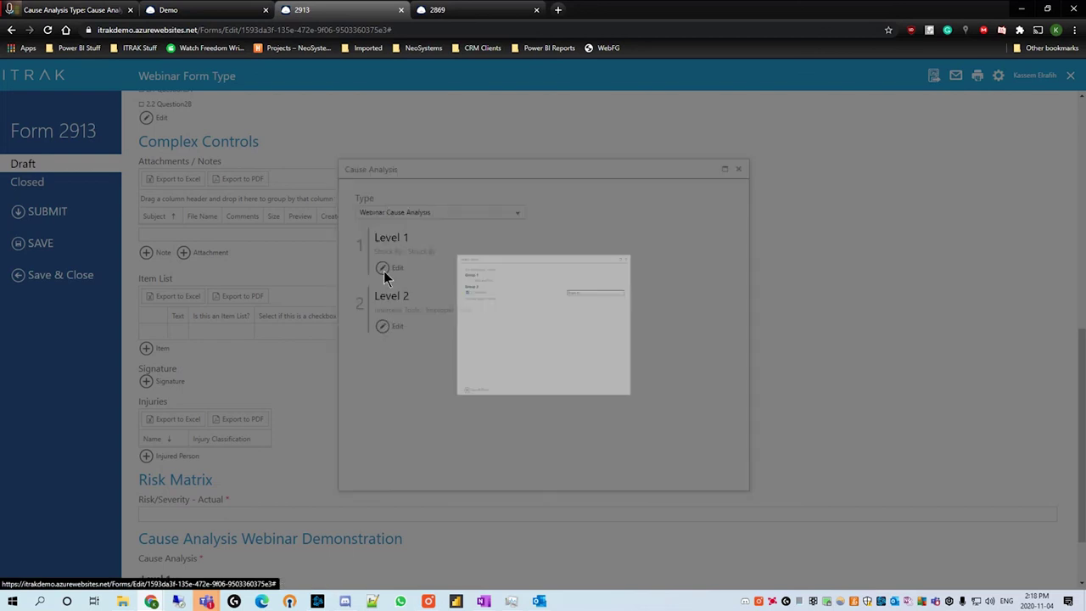
click(390, 222)
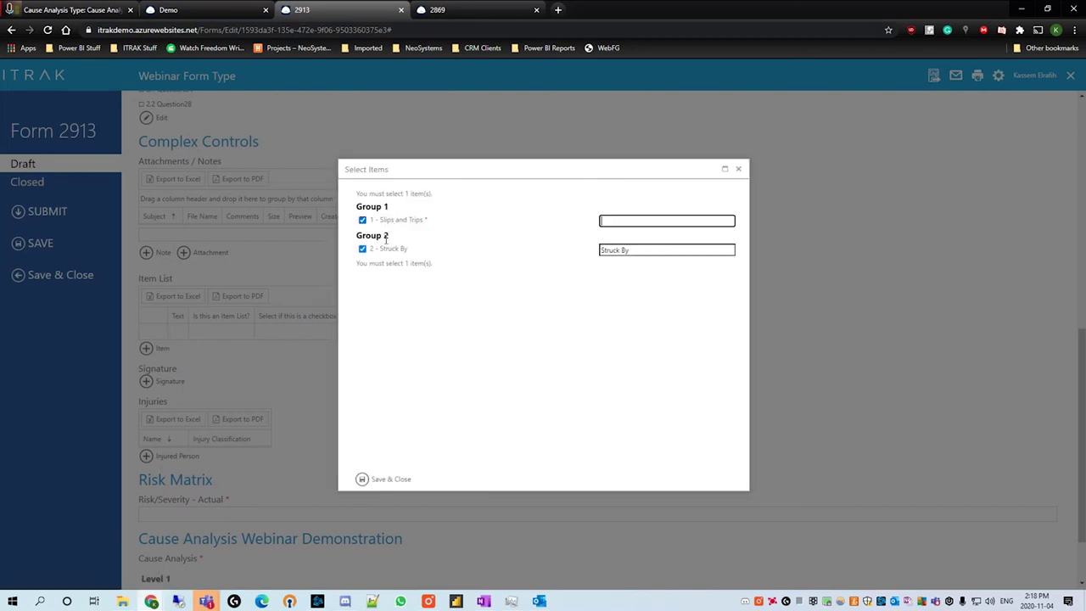
click(696, 222)
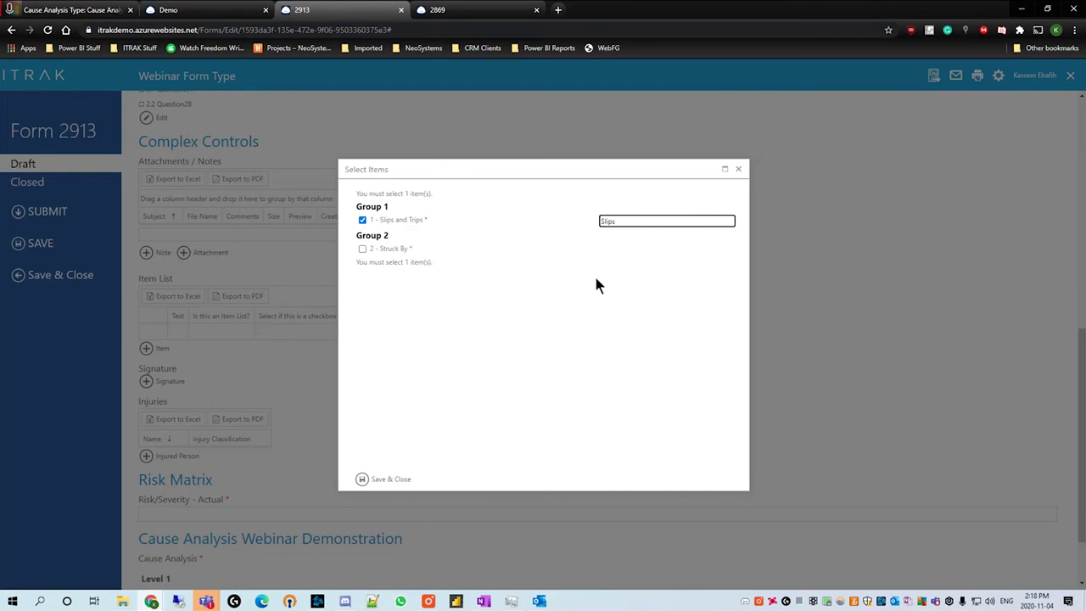
click(372, 478)
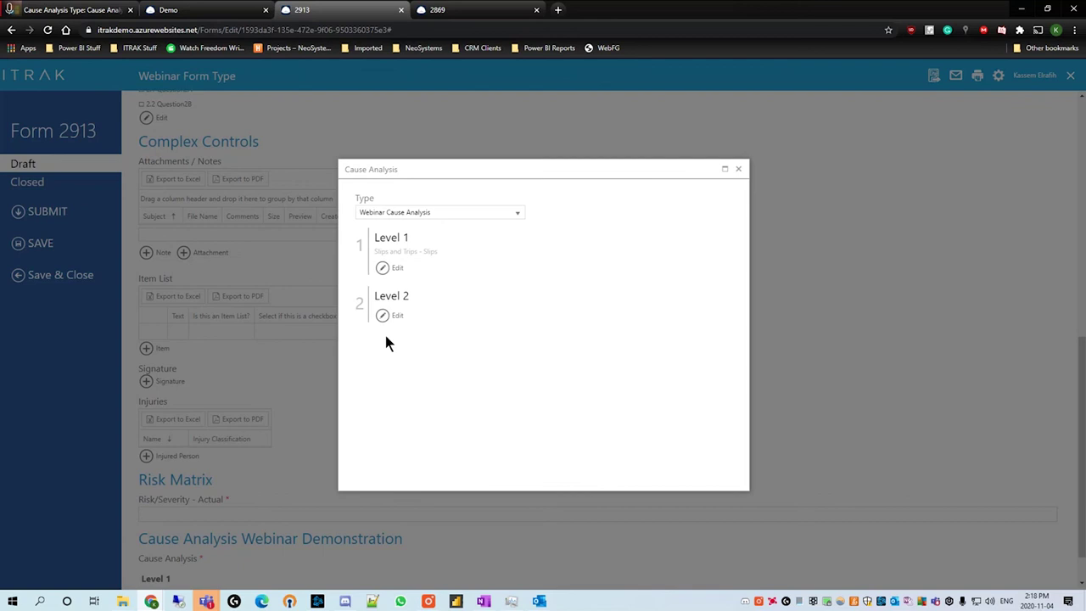
Select Improper Footwear for Level 2, enter Wrong Shoes as its comment, and save the level
click(412, 273)
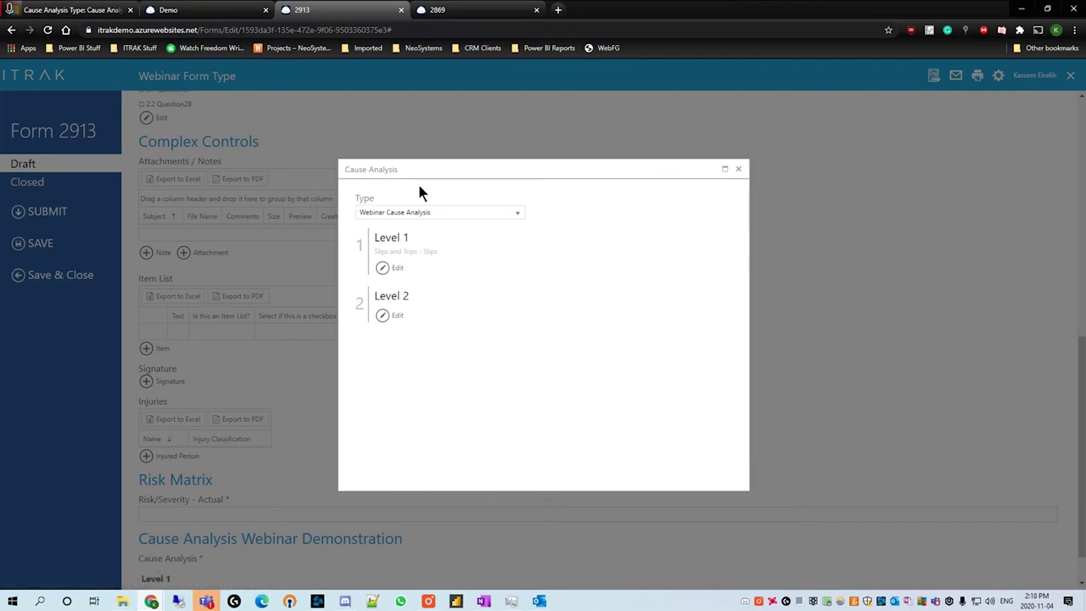
click(426, 208)
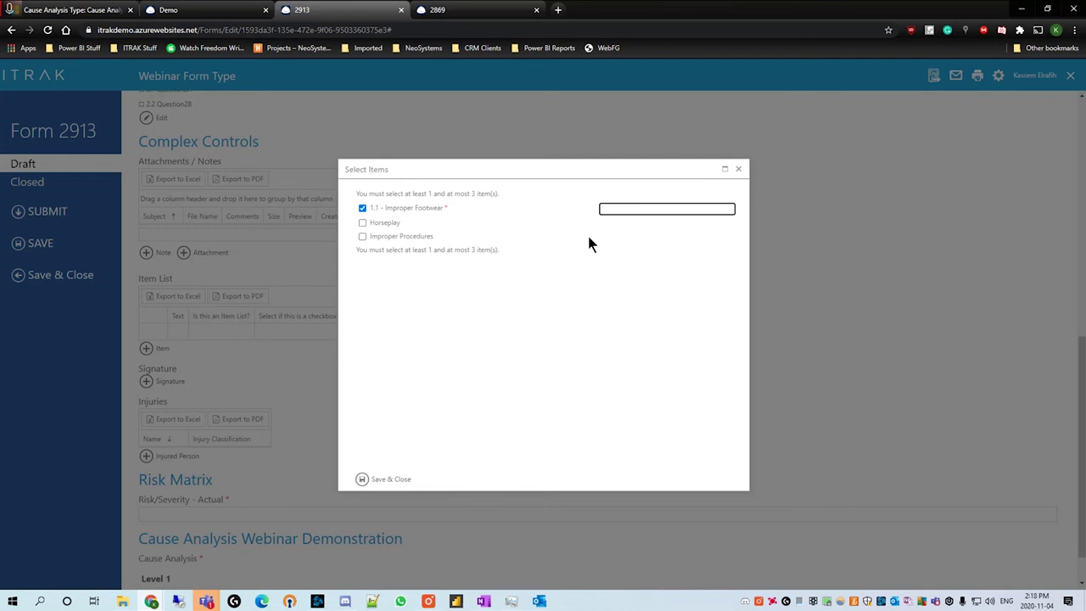
text(Wrong Shoes)
click(404, 480)
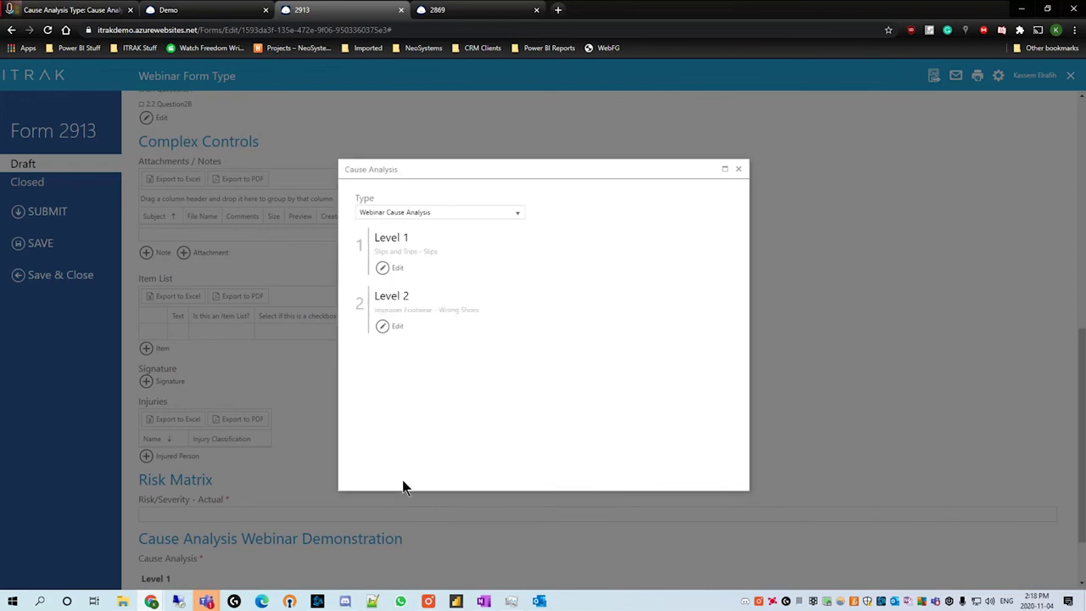
Switch to Form 2869, examine the selectable items under Basic / Root Causes in its cause analysis, and close without selecting any
click(471, 10)
click(148, 473)
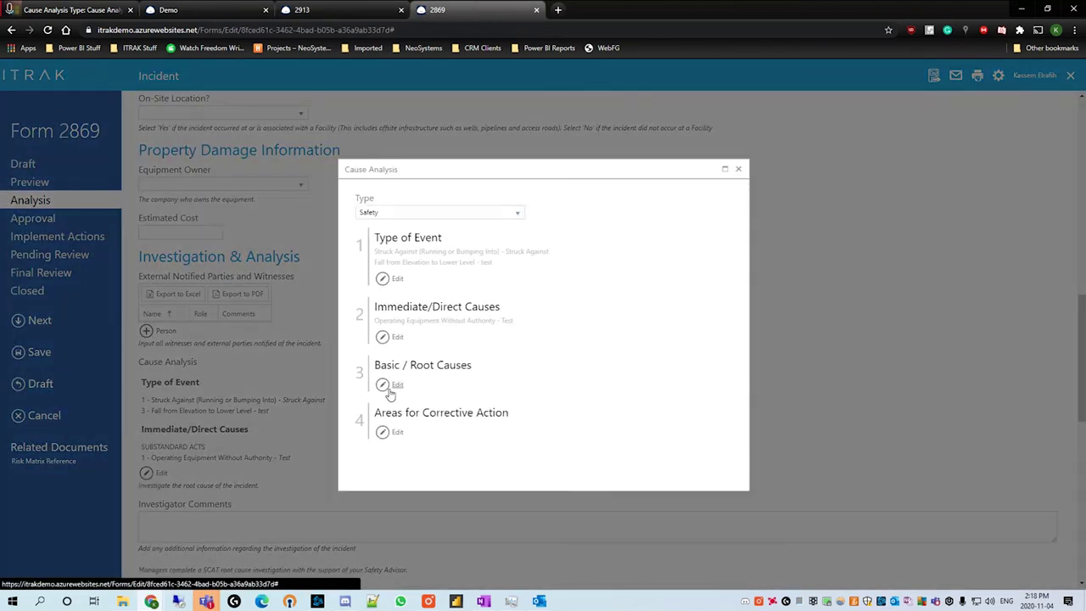
click(396, 386)
scroll(389, 401, down, 10)
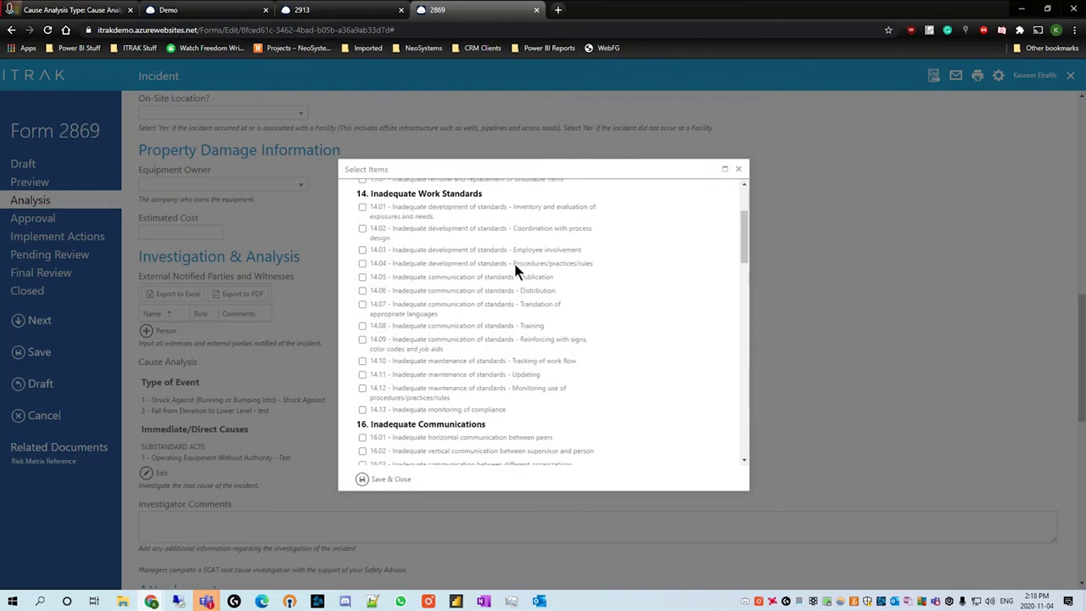
scroll(515, 270, down, 10)
scroll(502, 408, up, 10)
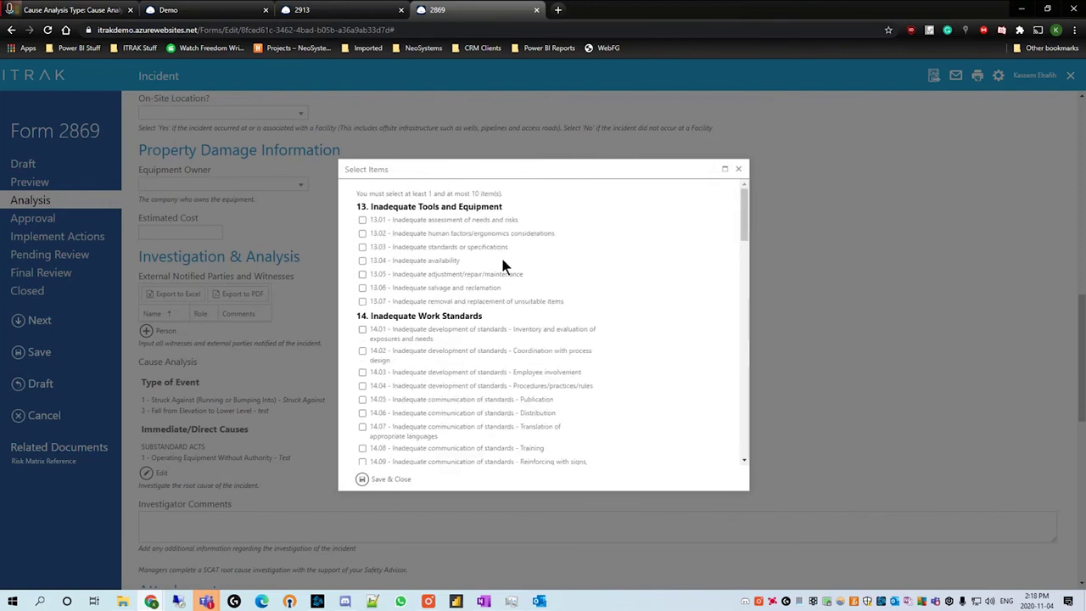
scroll(499, 271, down, 10)
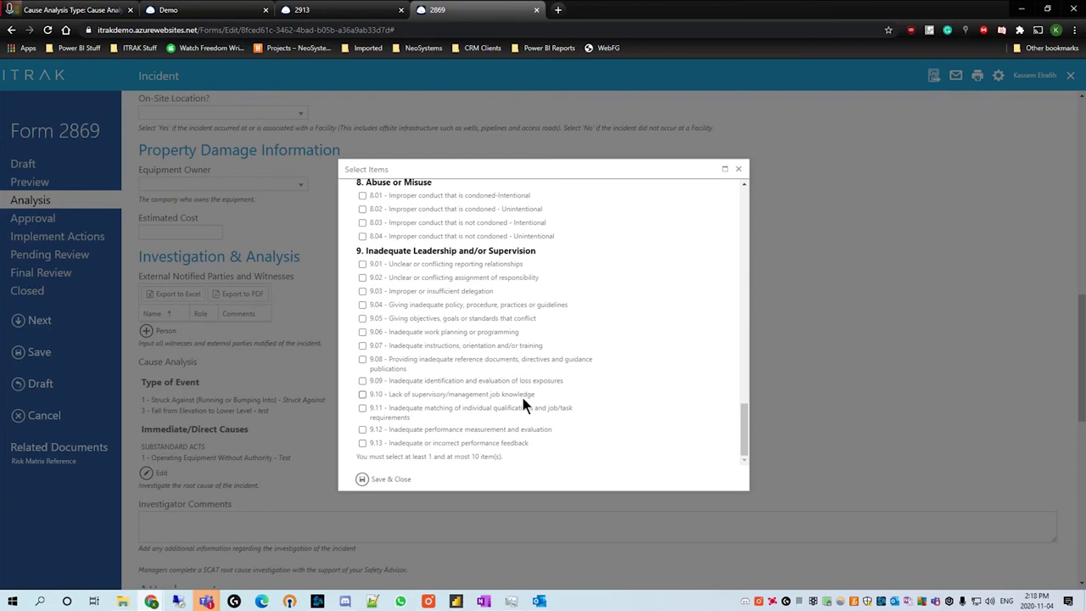
click(738, 169)
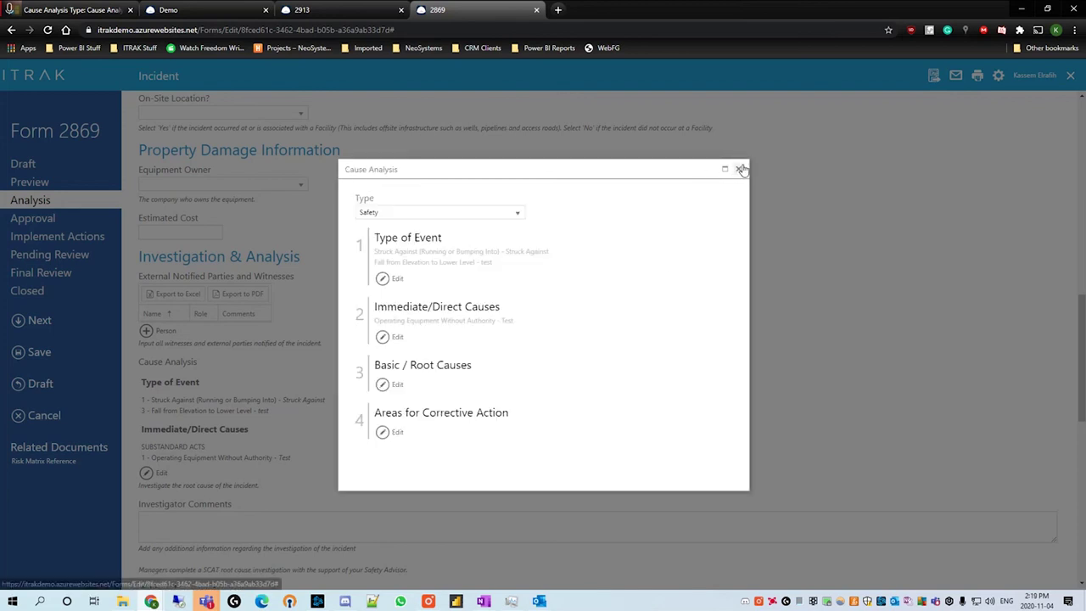
click(739, 169)
Return to the Webinar Cause Analysis type record and widen the truncated action column in its Cause Analysis Levels grid
click(314, 10)
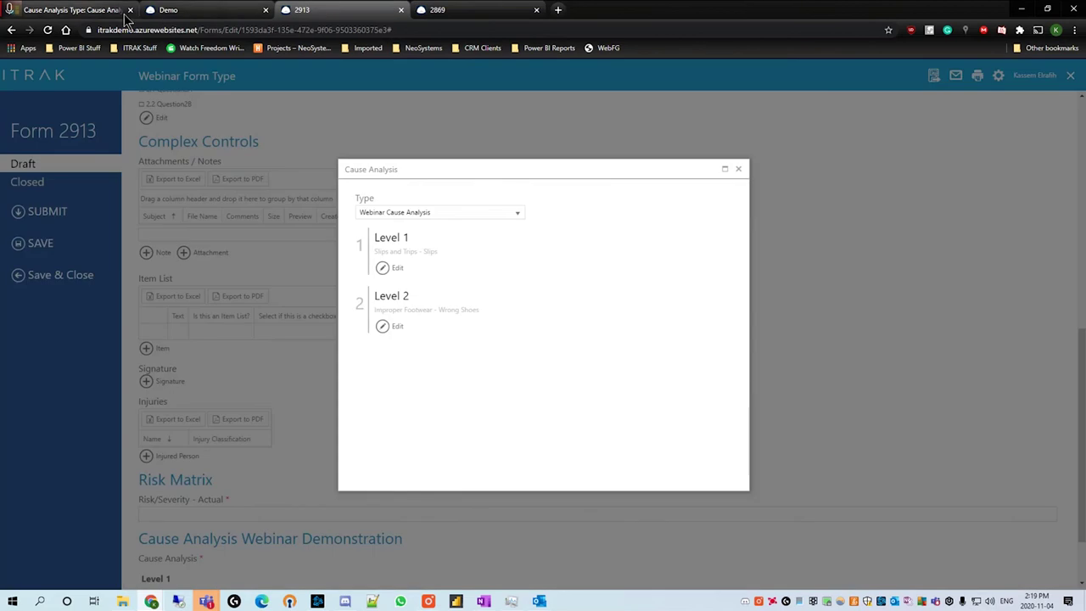
click(71, 12)
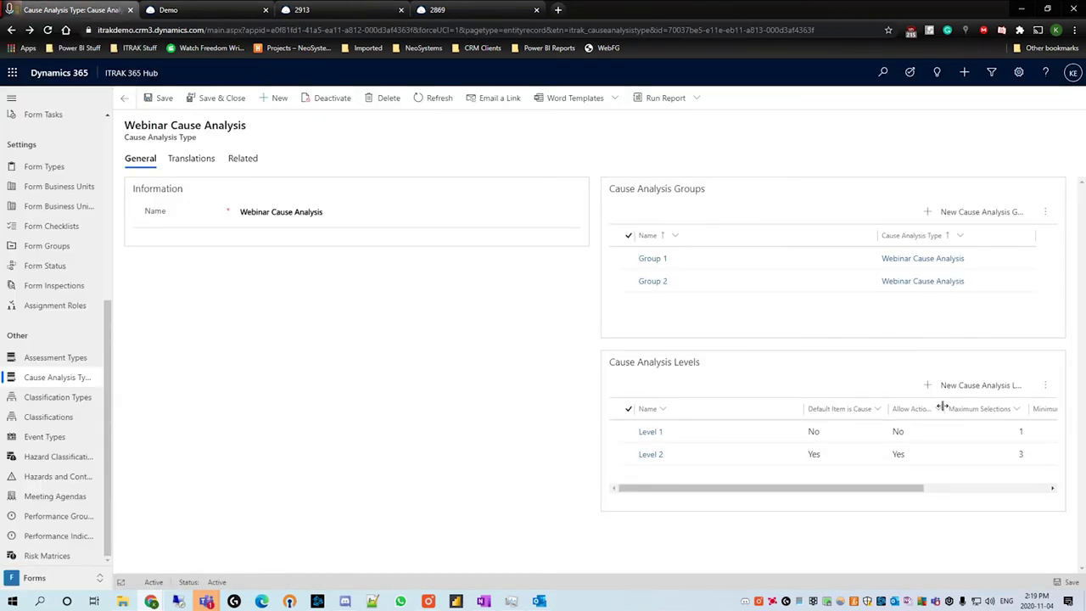
drag(947, 411, 965, 409)
Search the form types for webinar and open the Cause Analysis Webinar Demonstration section of Webinar Form Type
click(31, 168)
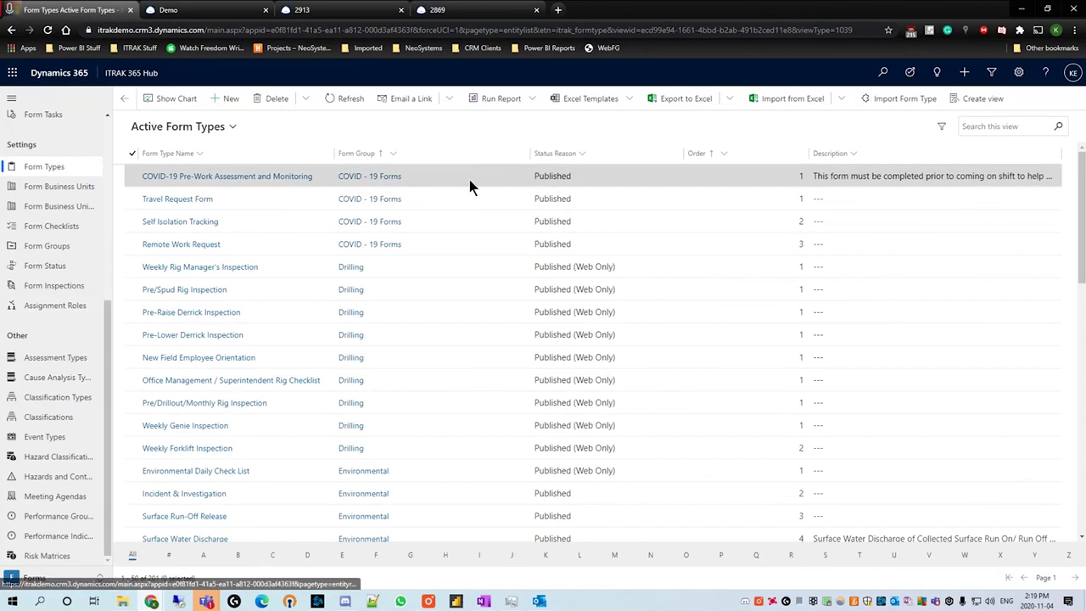
text(webinar)
key(Return)
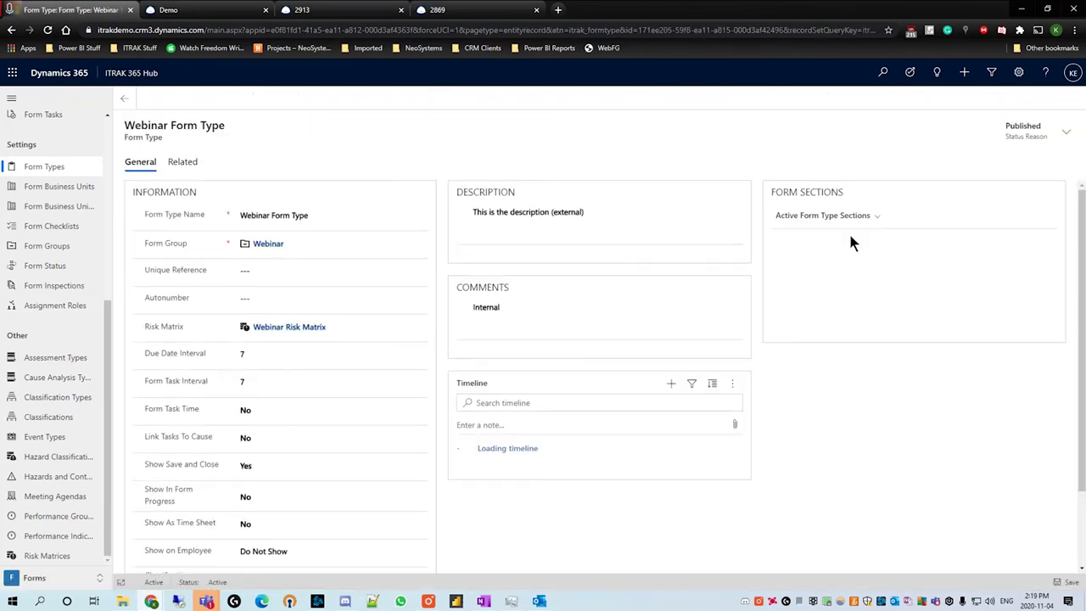
click(984, 385)
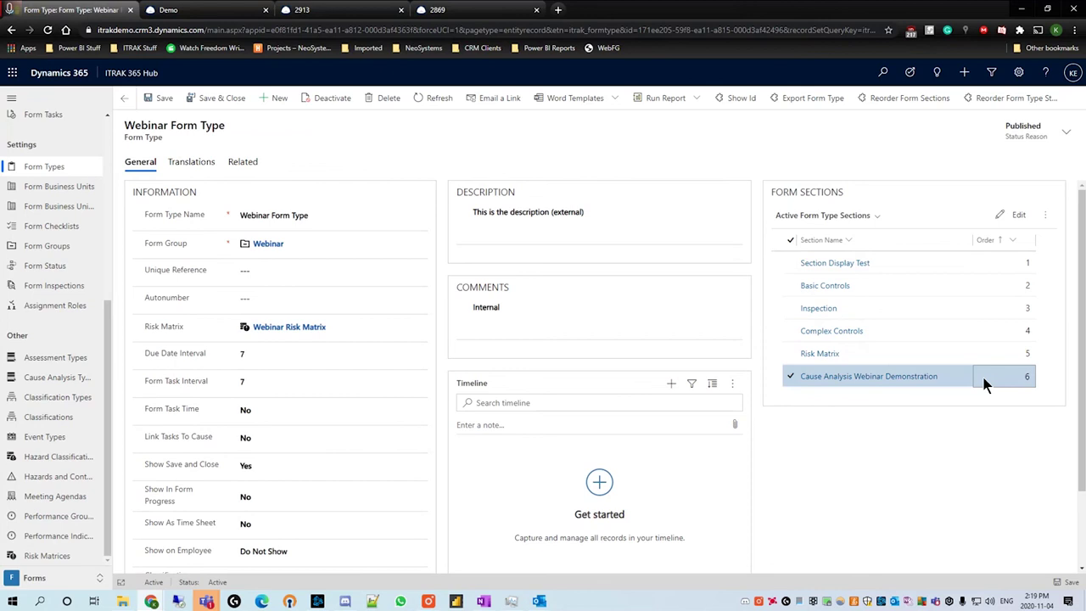
double_click(984, 384)
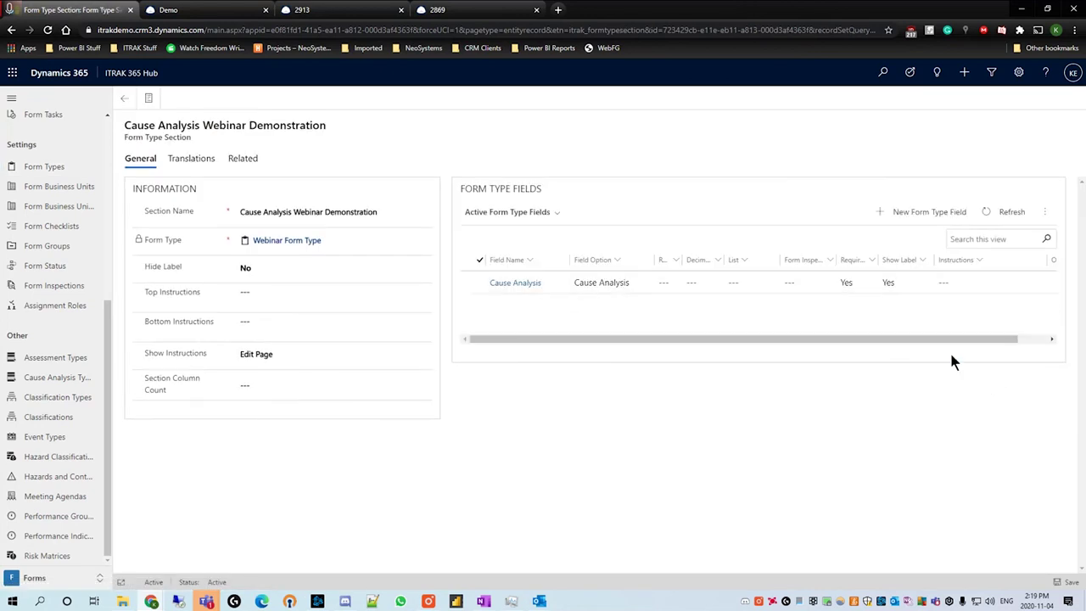
Start a new form type field in the Cause Analysis Webinar Demonstration section with Form Tasks as its field option
click(941, 212)
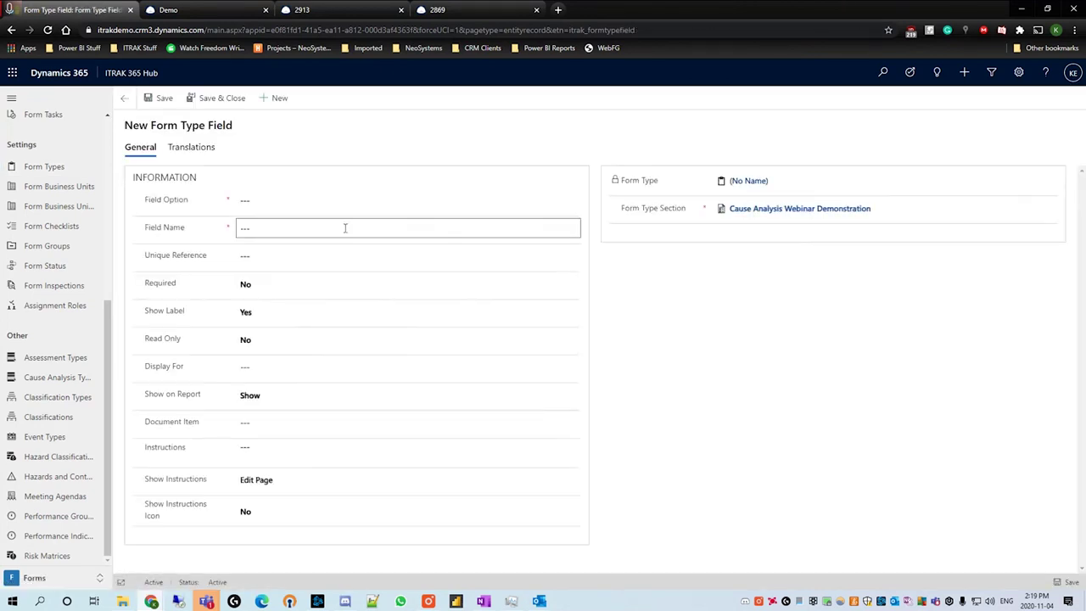
click(333, 202)
scroll(326, 254, down, 5)
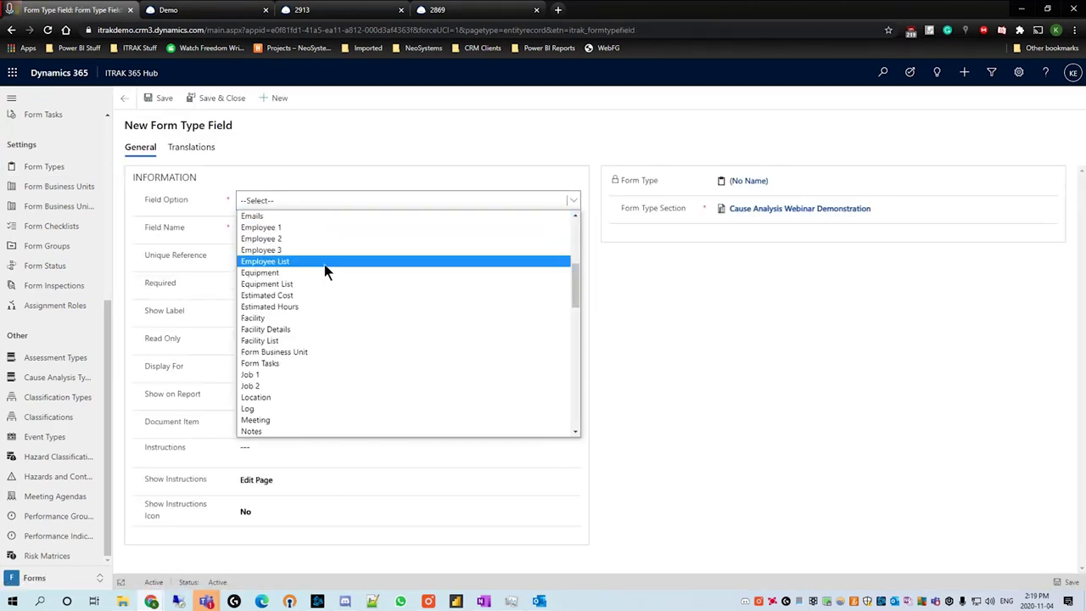
click(285, 365)
Name the new field Form Tasks/Corrective Actions, review its remaining settings, and save it
click(350, 231)
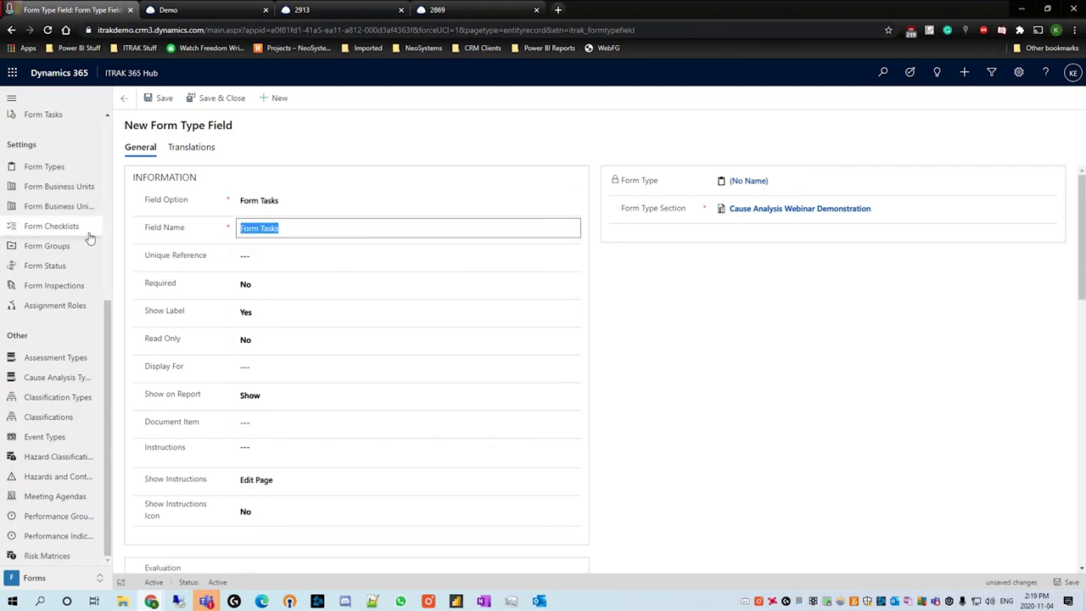
text(c)
key(BackSpace)
text(Form Tasks/ Corrective Actions)
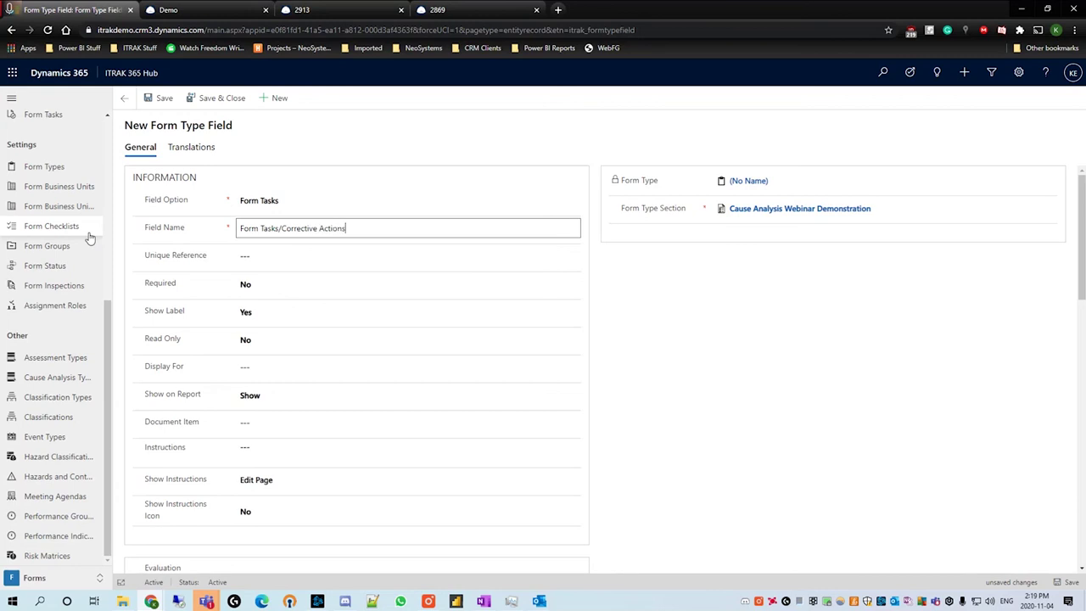
click(793, 366)
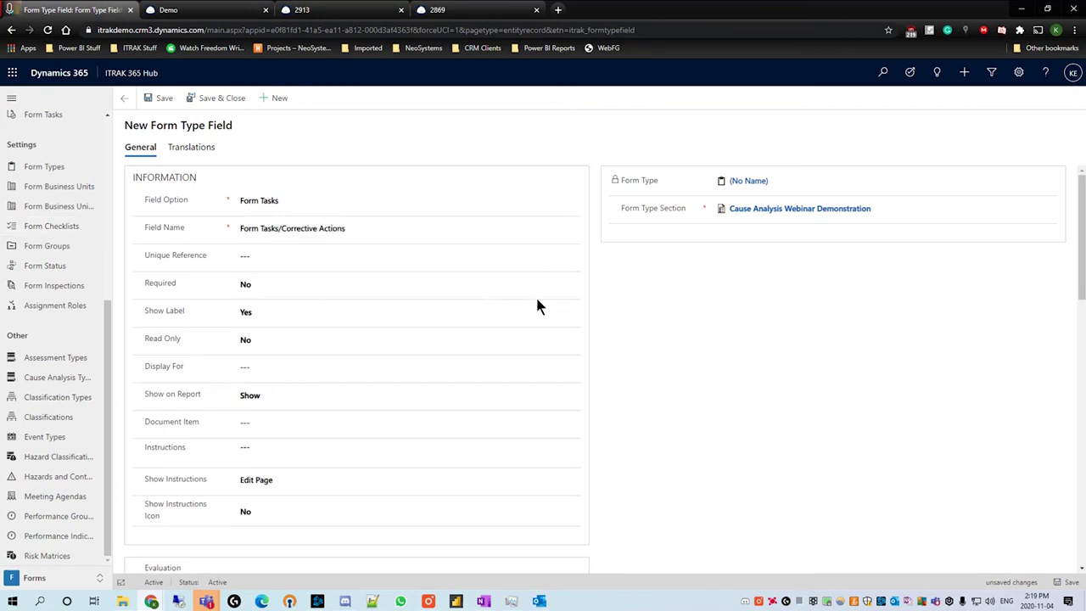
scroll(514, 332, down, 3)
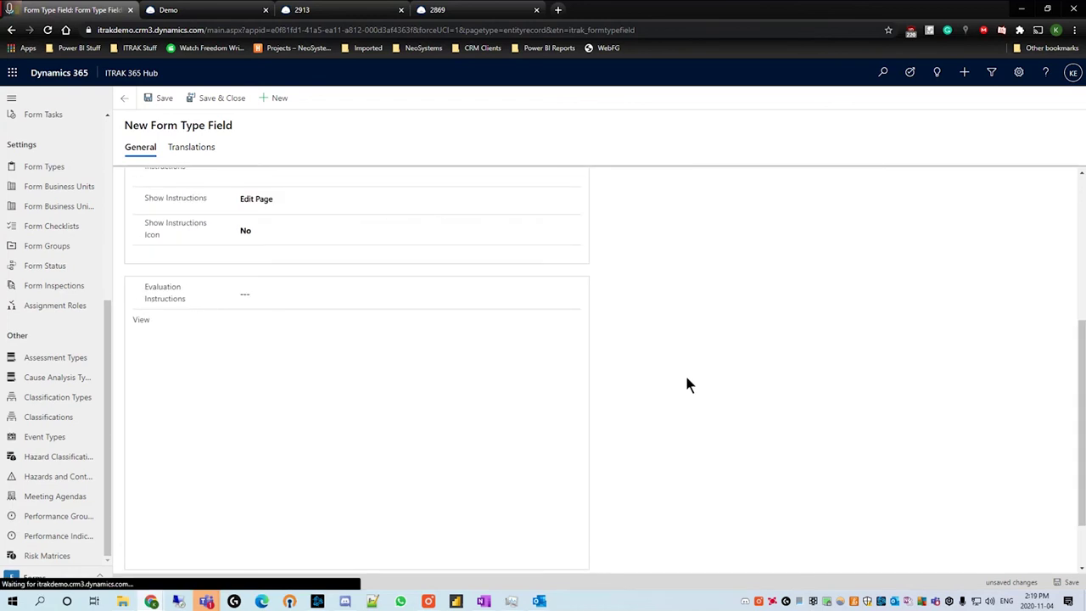
scroll(686, 376, up, 1)
scroll(307, 251, up, 5)
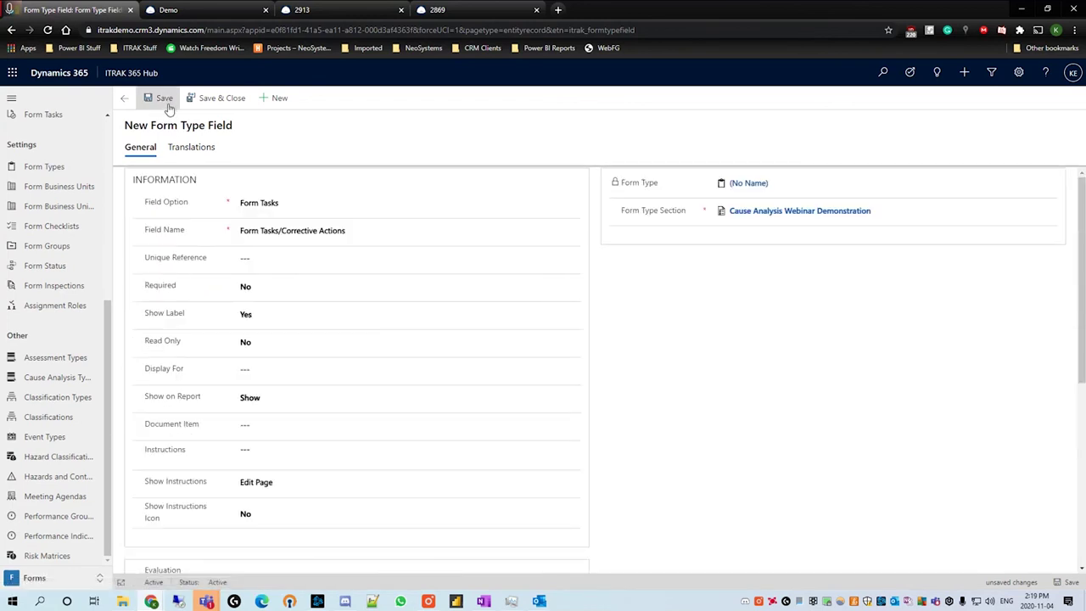
click(164, 99)
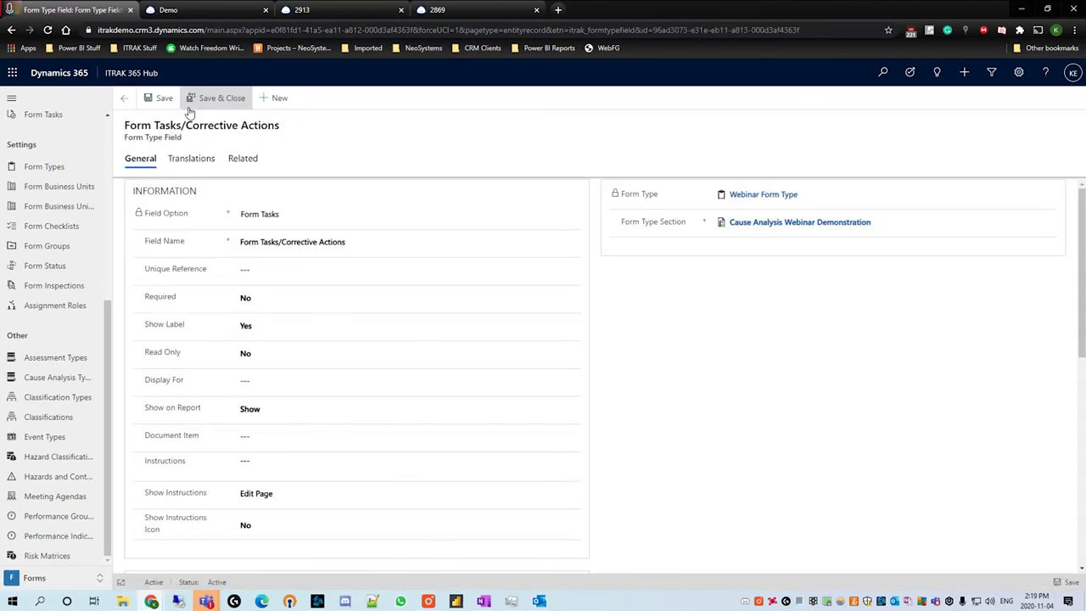
Start a new field display option for the Form Tasks/Corrective Actions field with Estimate (Hours) as its field
scroll(279, 187, down, 8)
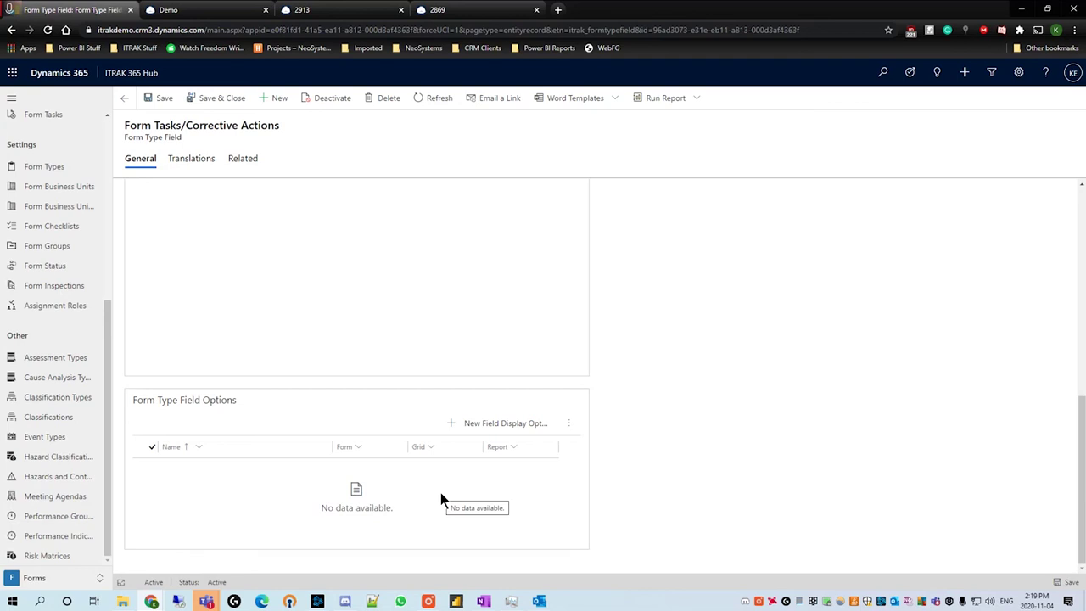
click(509, 433)
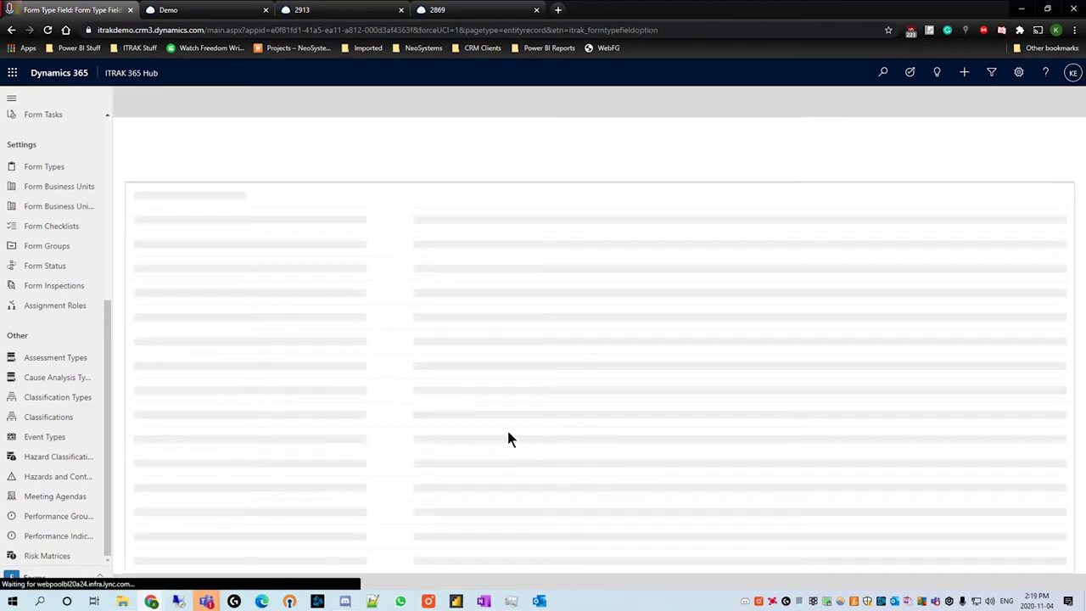
click(365, 268)
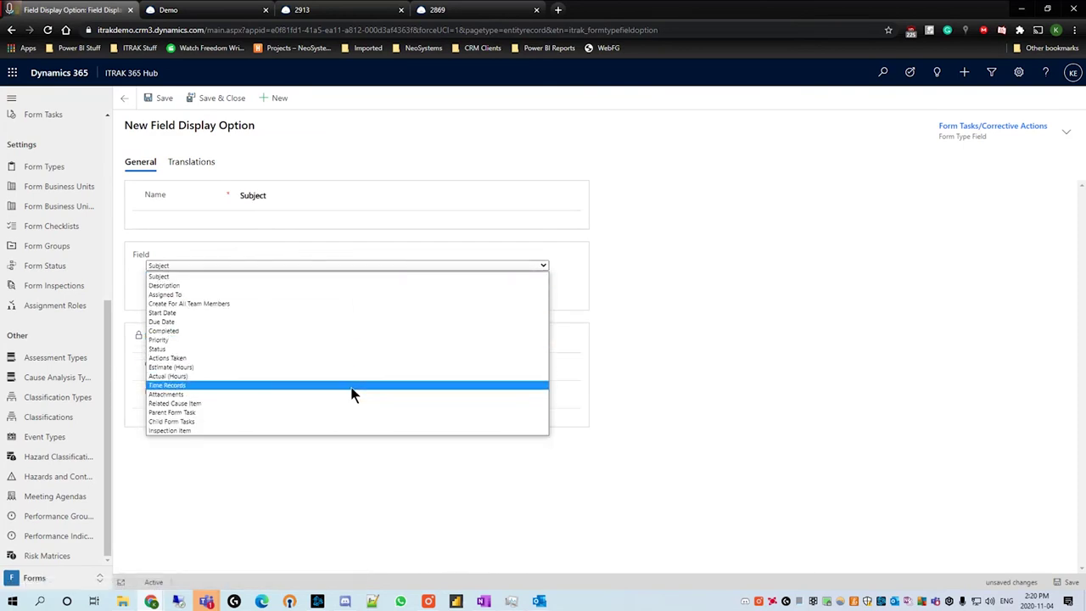
click(379, 367)
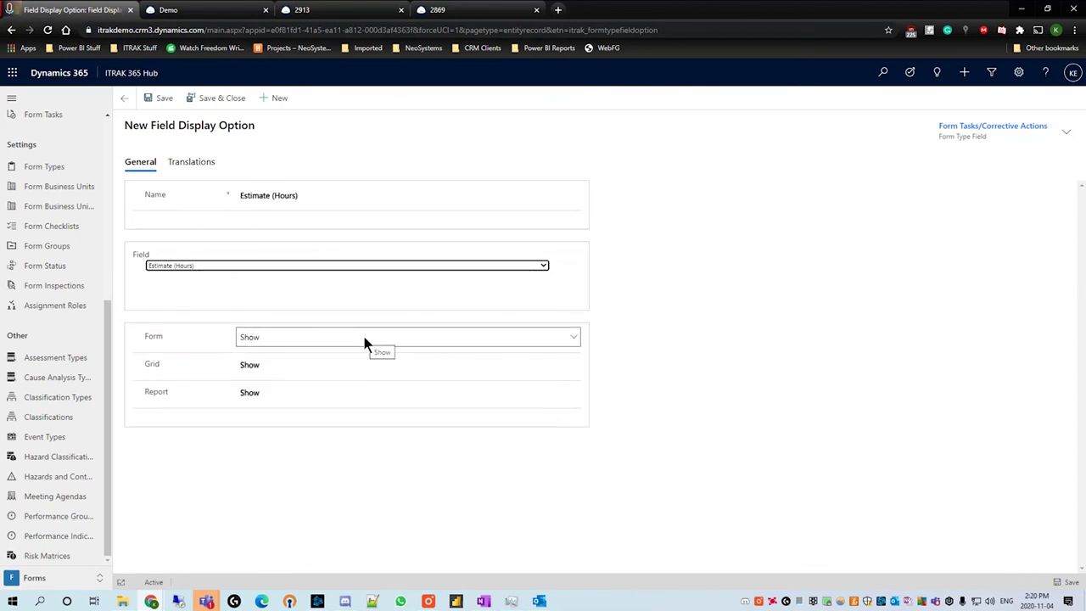
Set Estimate (Hours) to Hide on the form, grid and report, then save it and return to the form type field
click(364, 342)
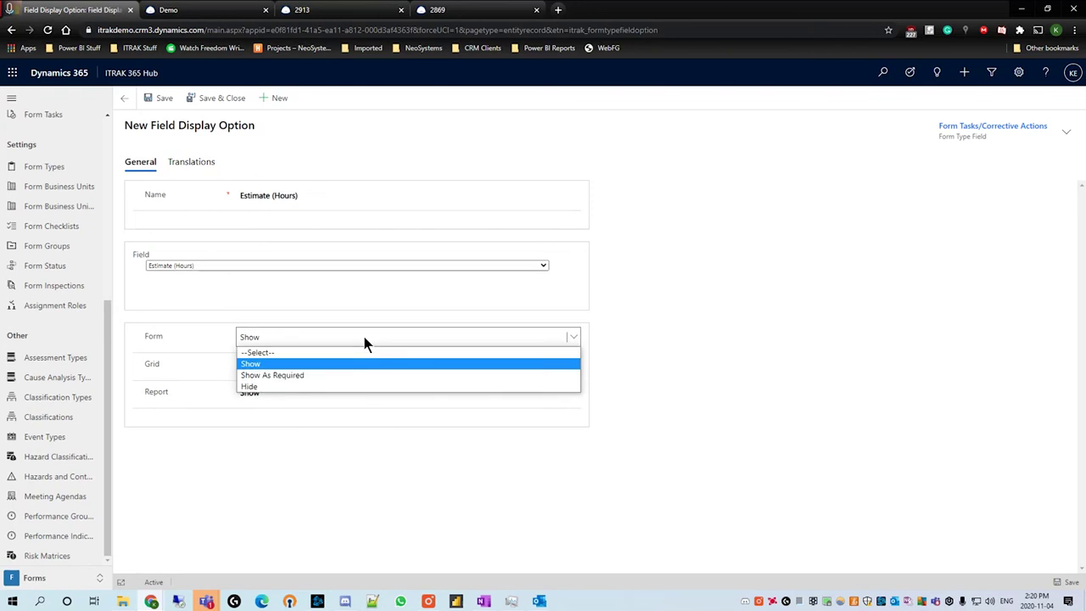
click(320, 386)
click(319, 376)
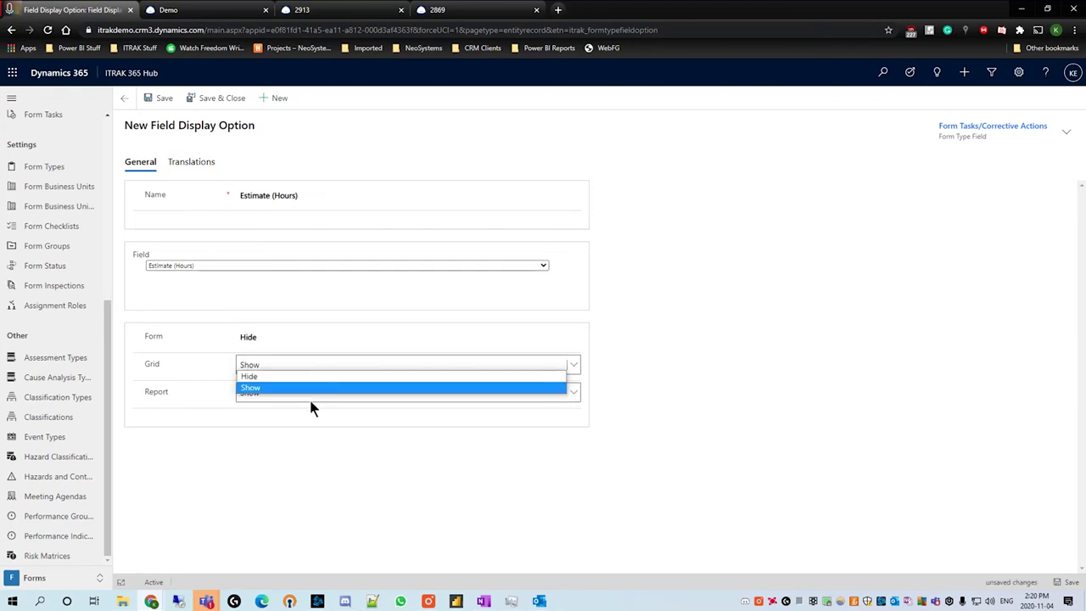
click(309, 391)
click(309, 392)
click(350, 413)
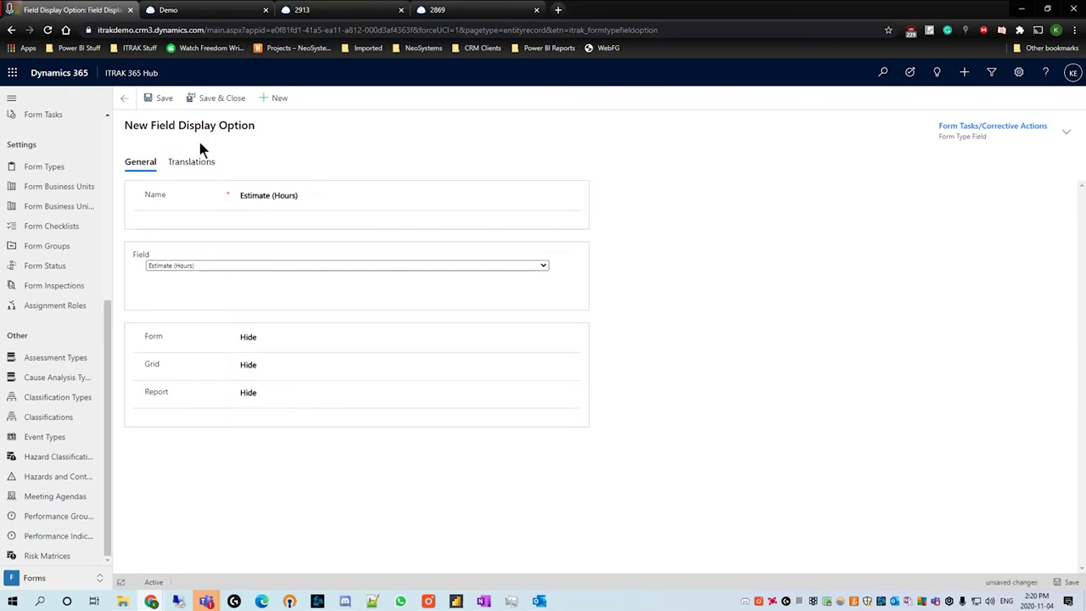
click(159, 98)
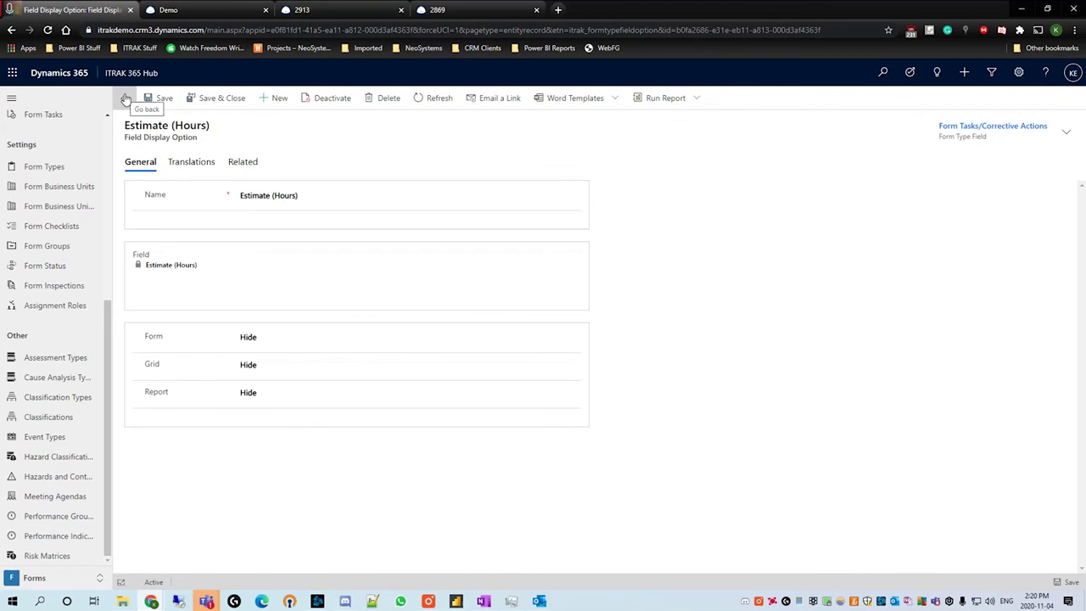
click(125, 99)
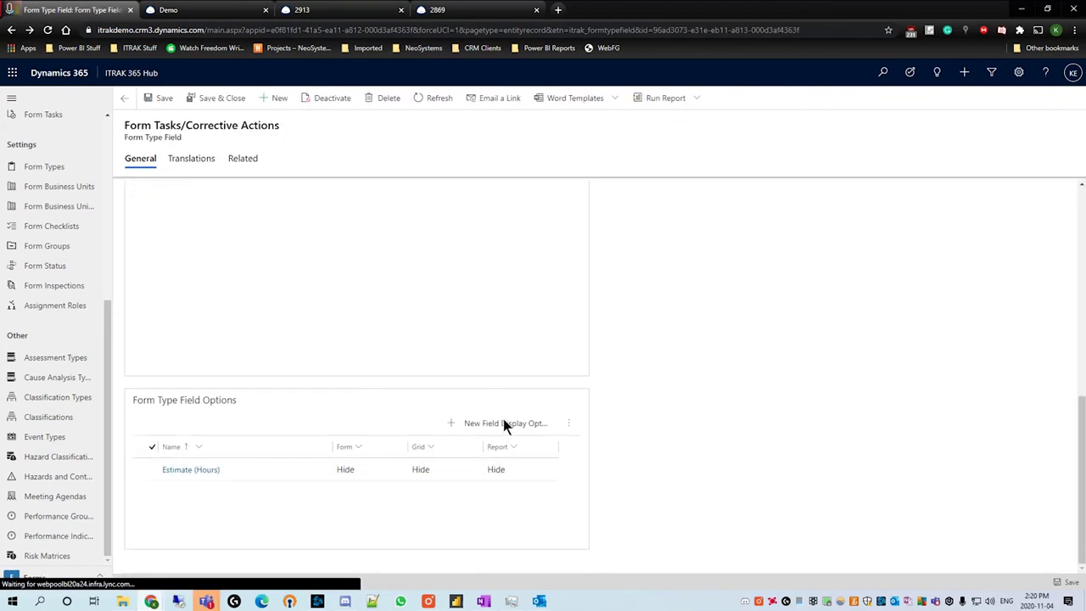
Add another field display option that renames Actual (Hours) to Exact (Hours), save it, and return to the field's options list
click(502, 419)
click(430, 264)
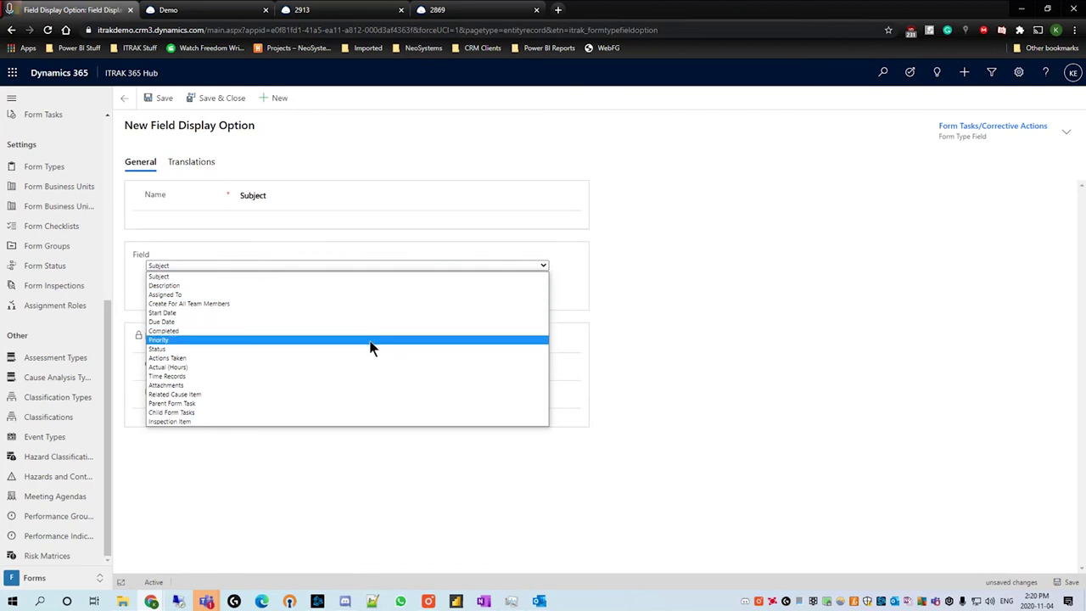
click(364, 366)
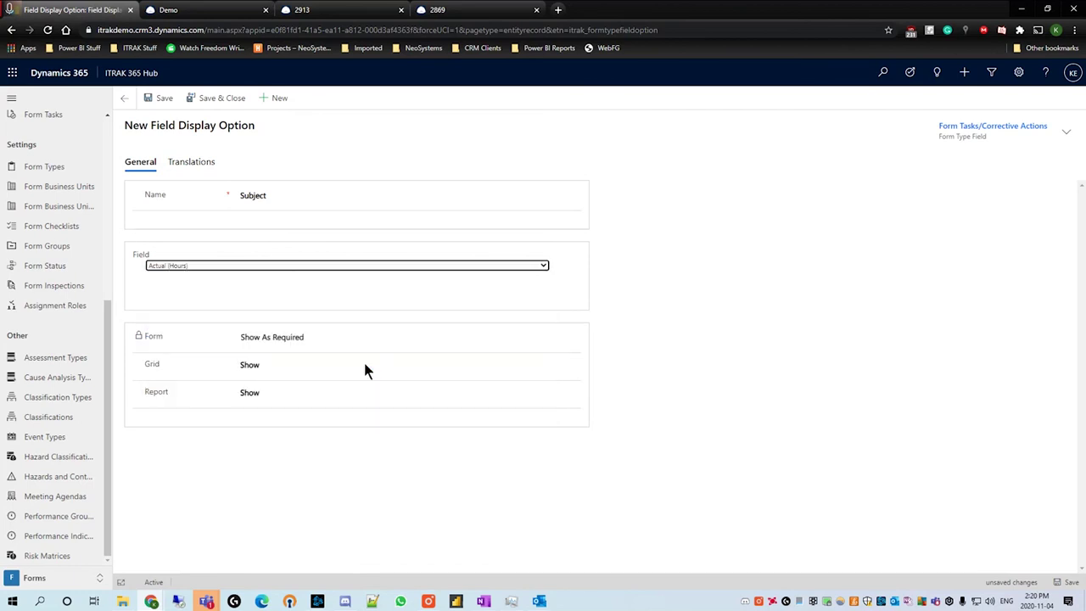
double_click(255, 196)
text(Exac)
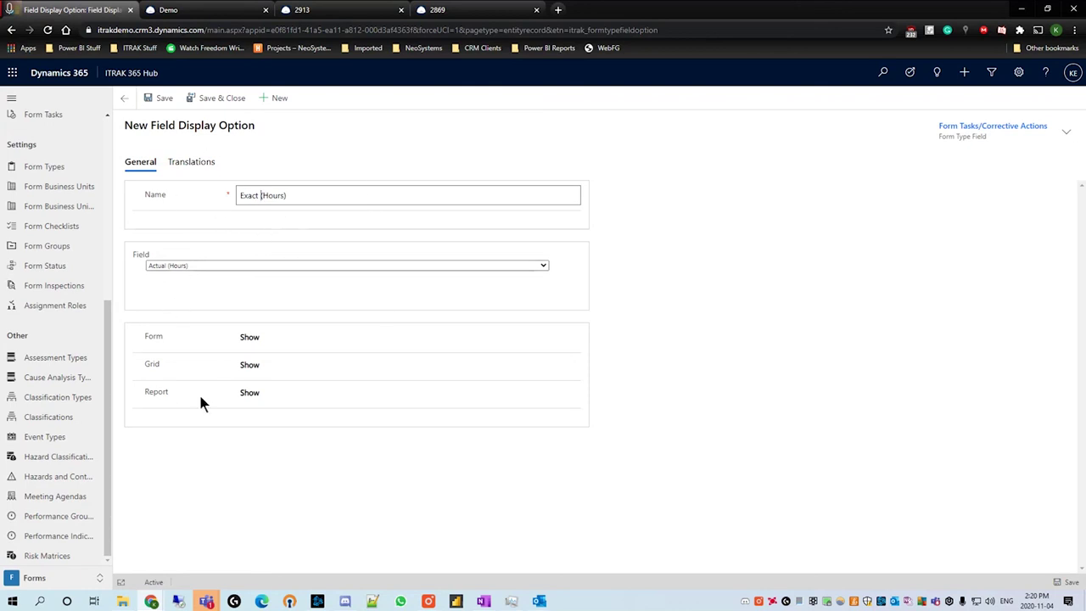
click(142, 99)
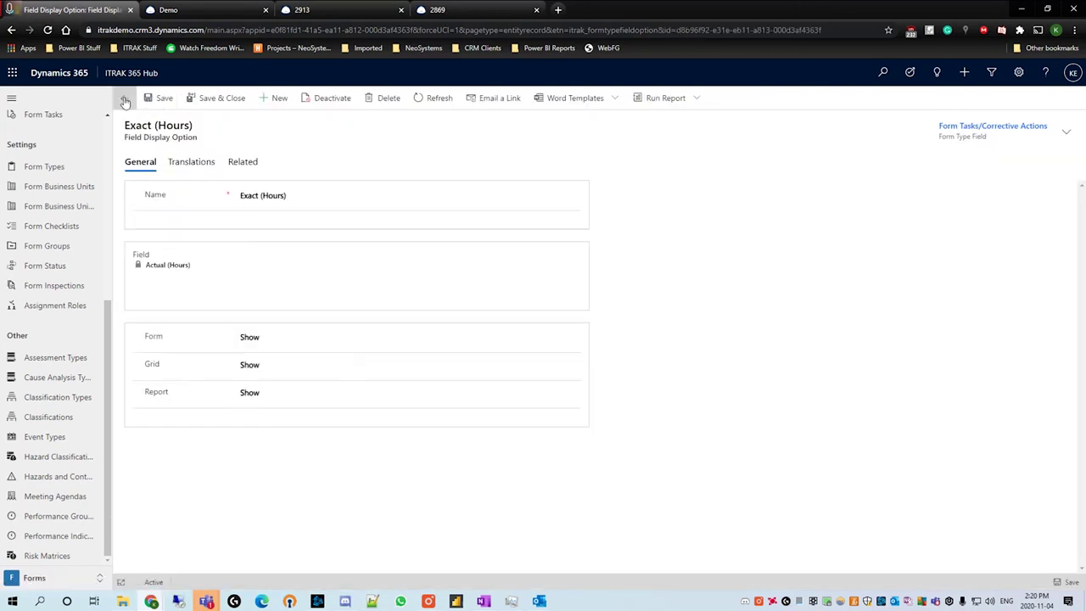
click(124, 98)
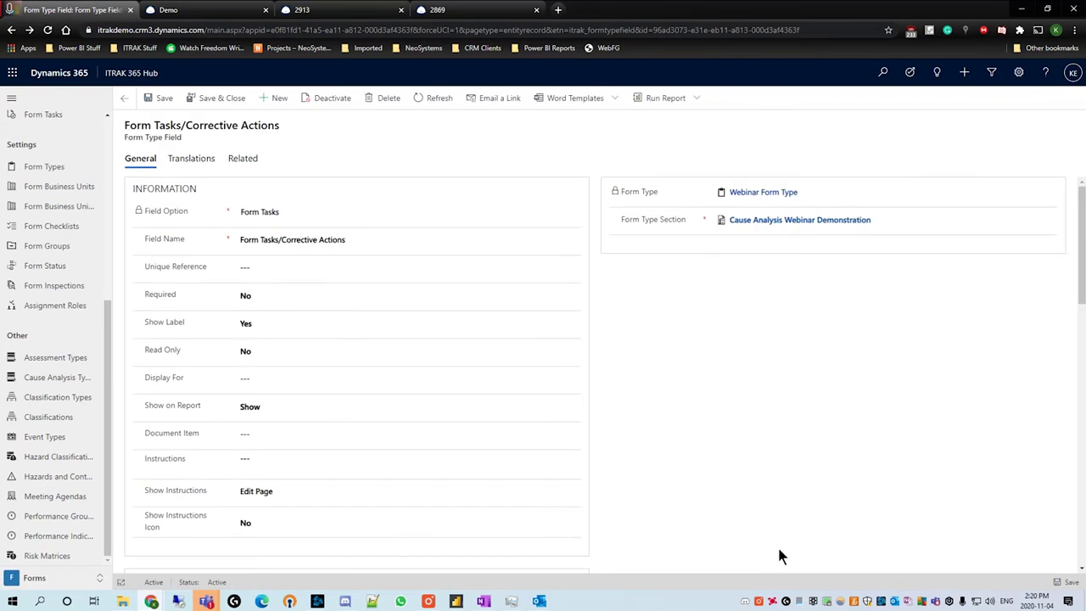
scroll(436, 340, down, 8)
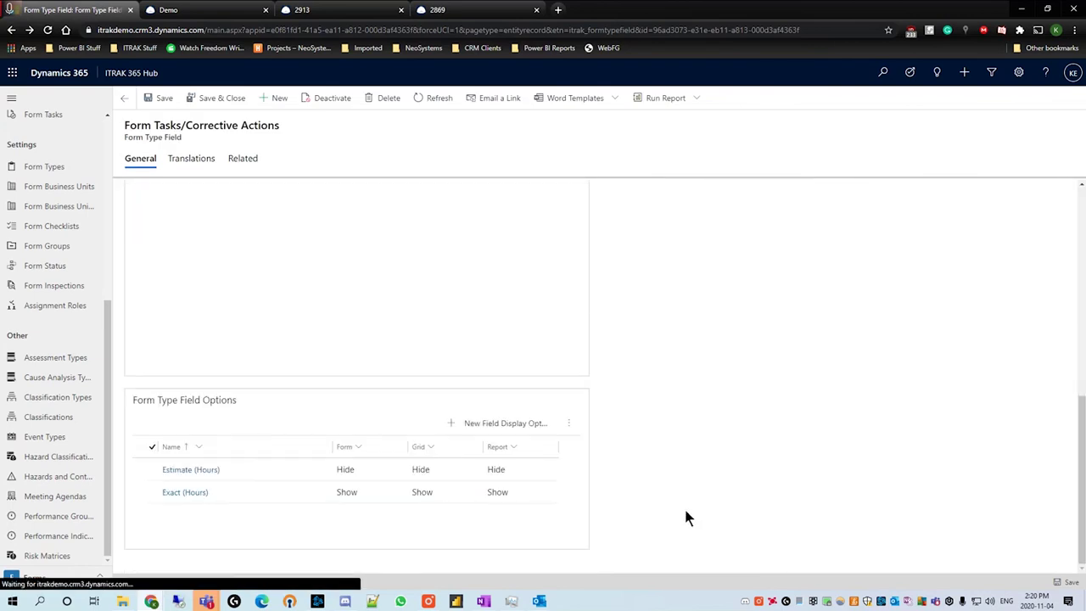
Switch to Form 2913, close the Cause Analysis window, and reload the form to check its Cause Analysis Webinar Demonstration section
click(335, 10)
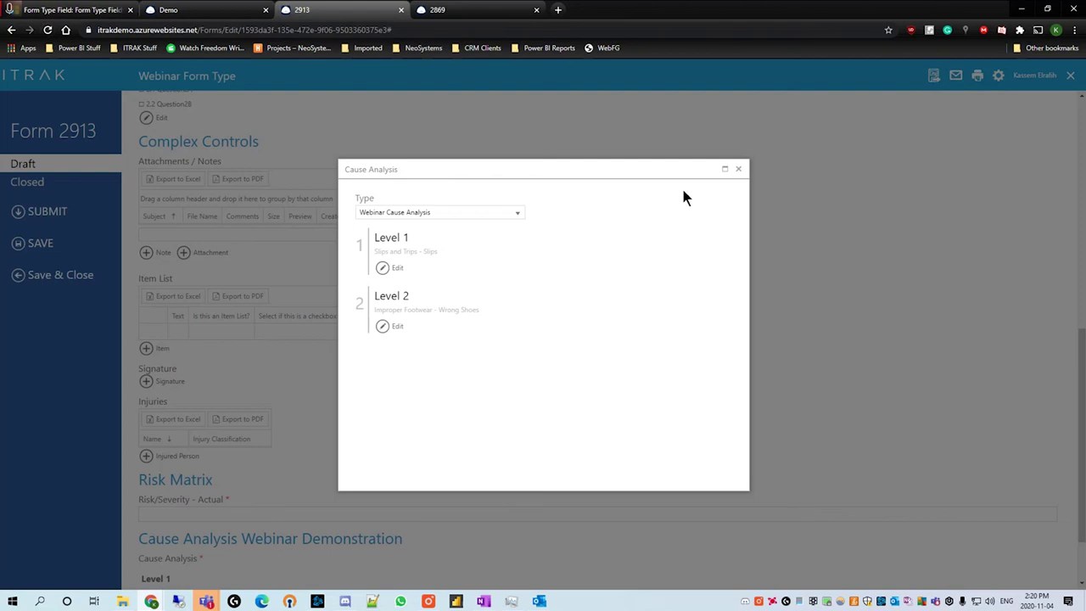
click(739, 169)
scroll(306, 384, down, 1)
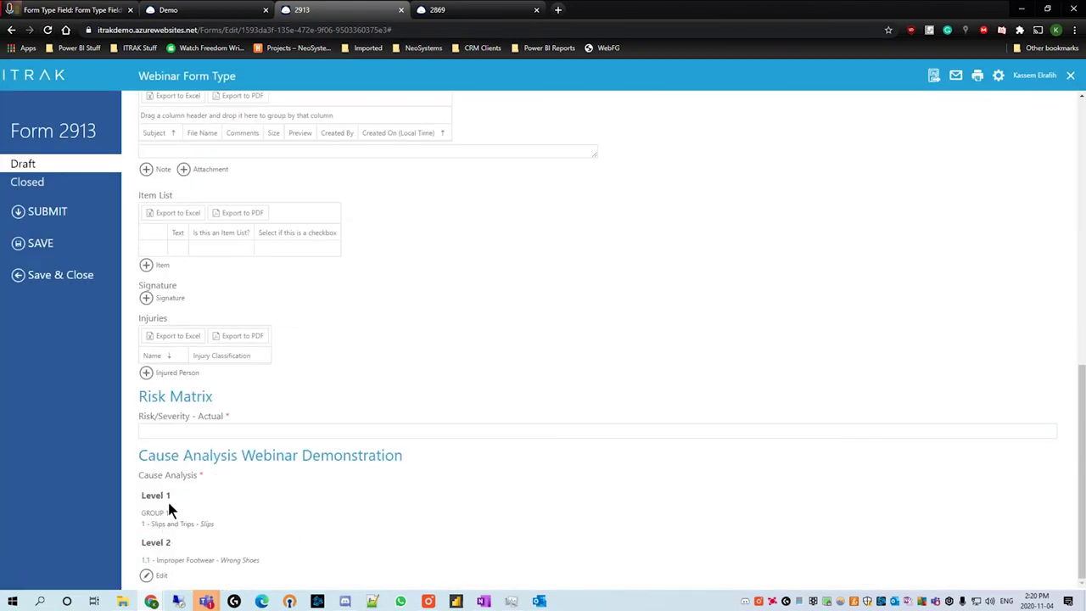
click(47, 30)
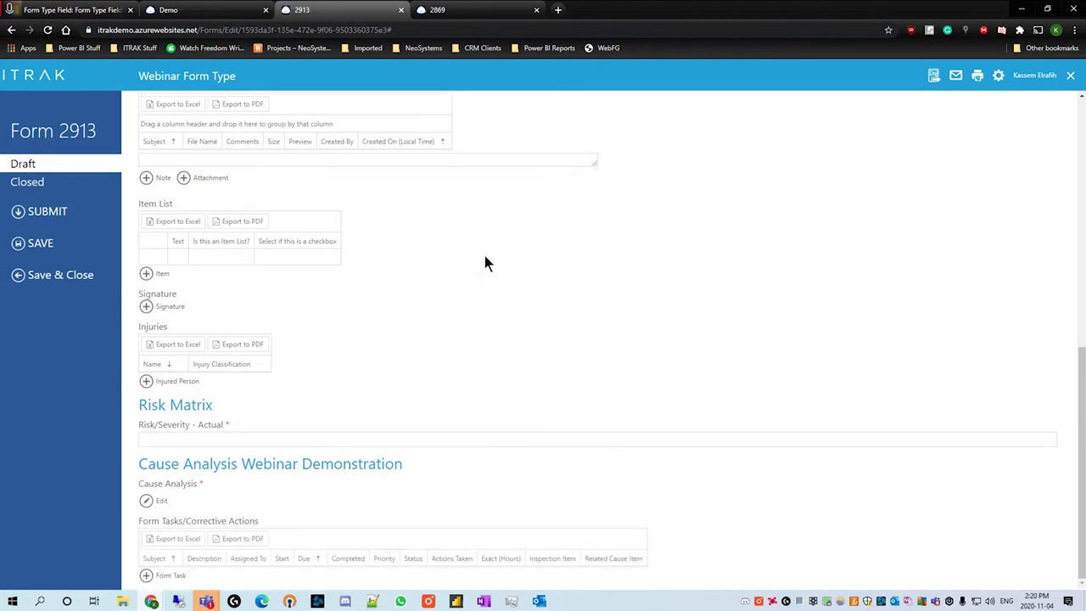
scroll(280, 506, down, 1)
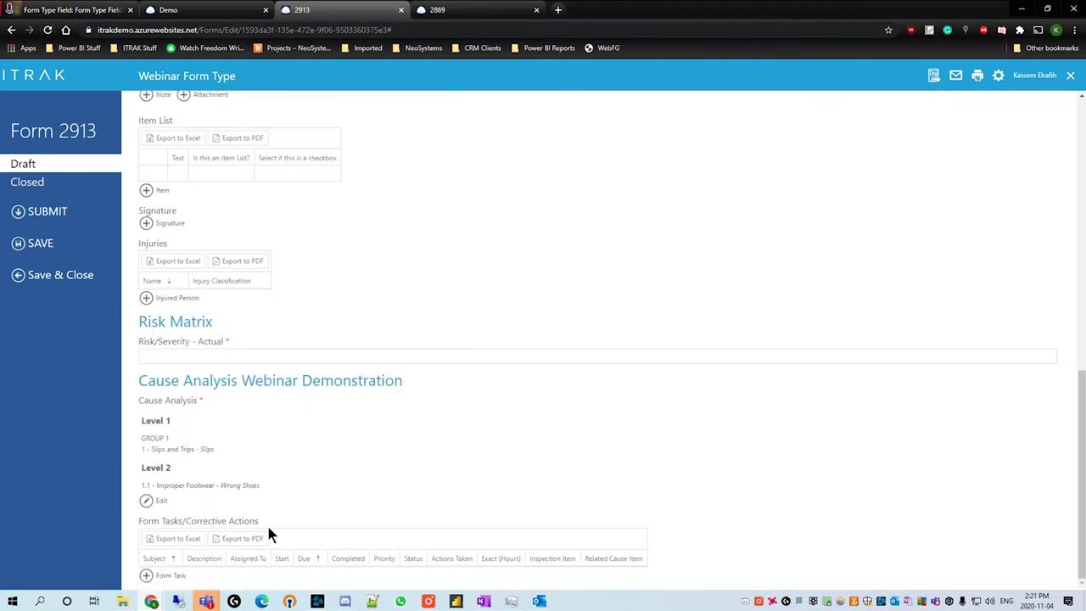
Start a new form task under Form Tasks/Corrective Actions with the subject Clean up Tripping Hazard
click(180, 538)
click(178, 578)
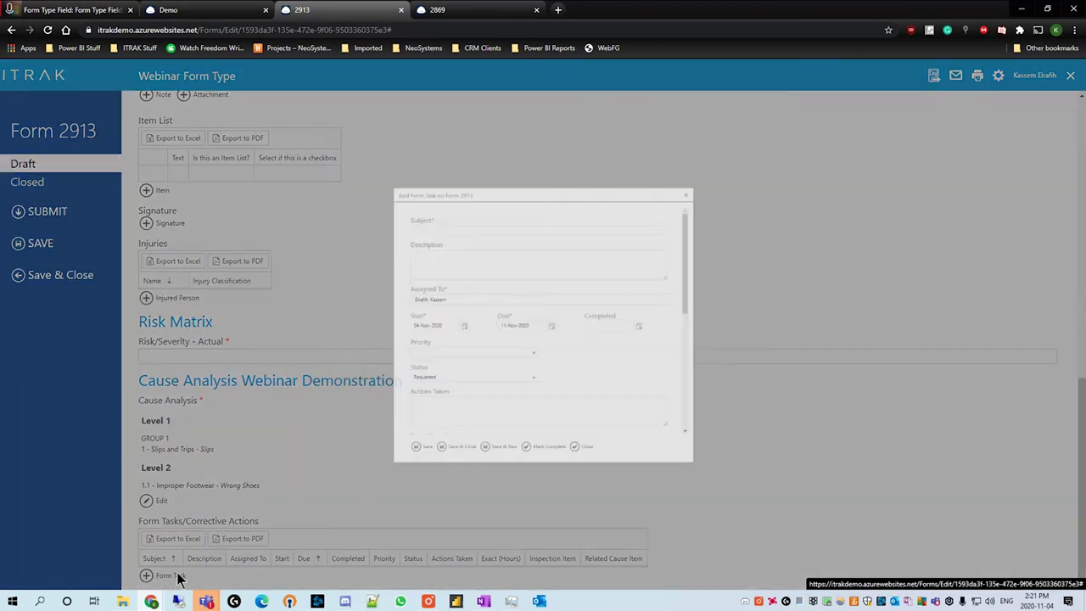
click(450, 192)
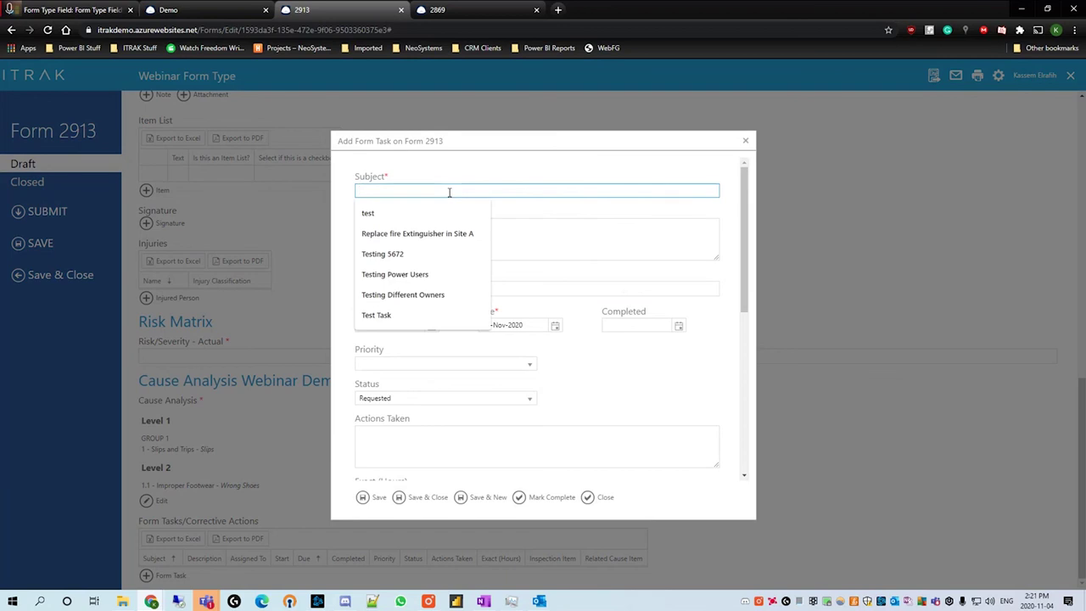
text(Clean up)
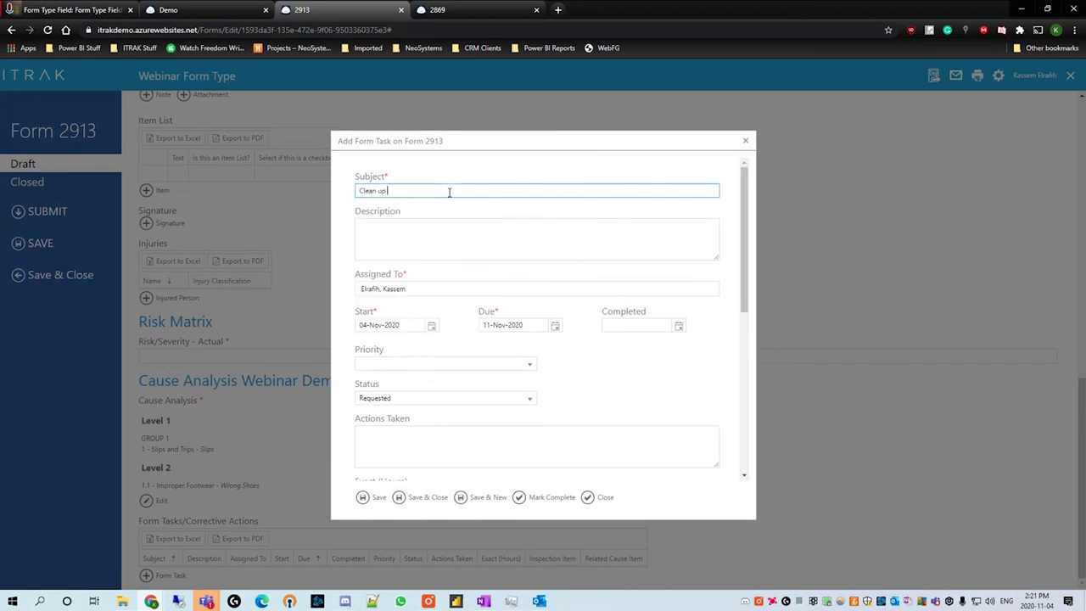
text( Tripping Hazard)
Set the new task's priority to High and its due date to 04-Nov-2020
scroll(628, 314, down, 1)
click(531, 309)
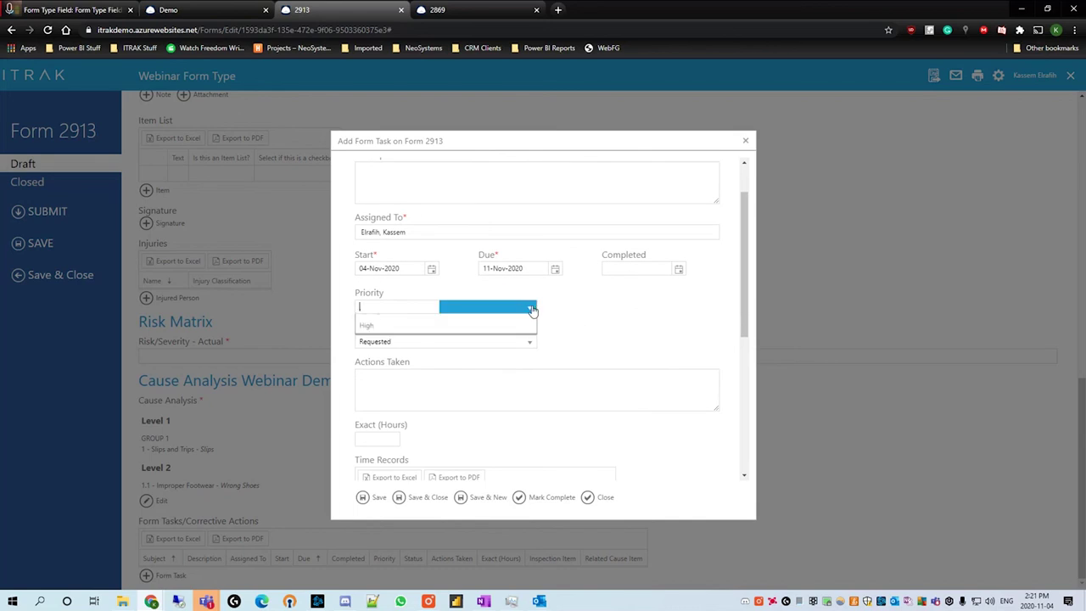
click(474, 348)
click(555, 269)
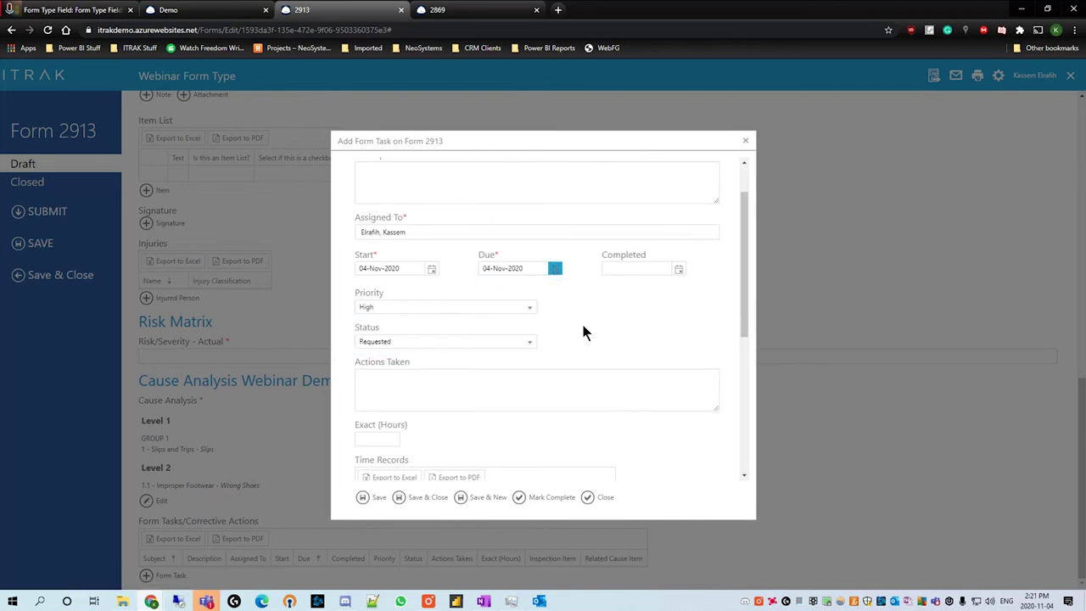
Review the task's remaining fields, including Exact (Hours), Time Records, Attachments, Related Cause Item, Parent Task and Child Tasks
scroll(586, 332, up, 2)
scroll(579, 388, down, 4)
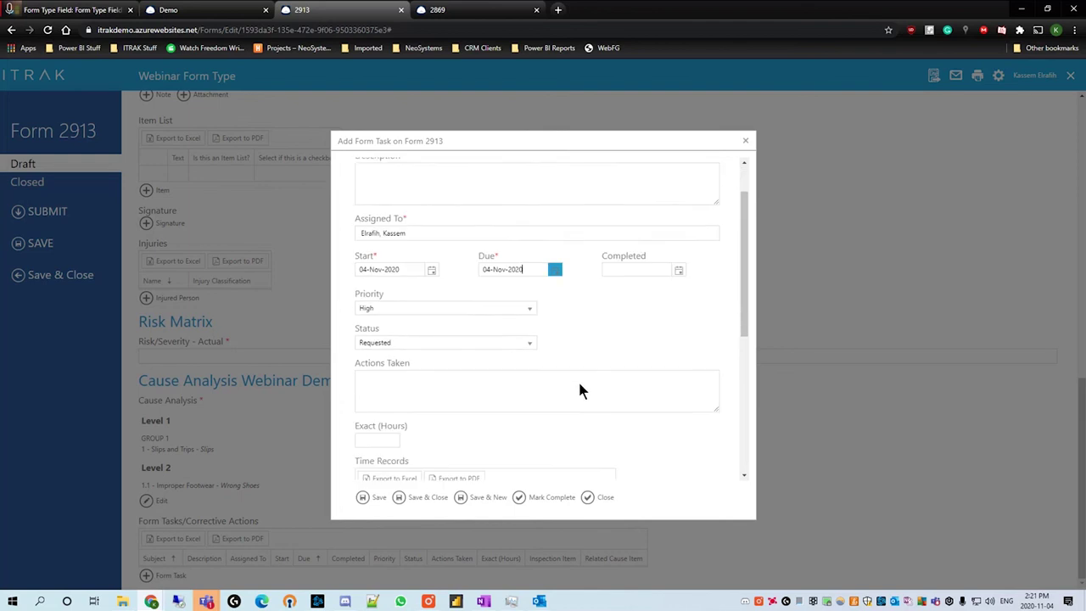
scroll(455, 337, down, 3)
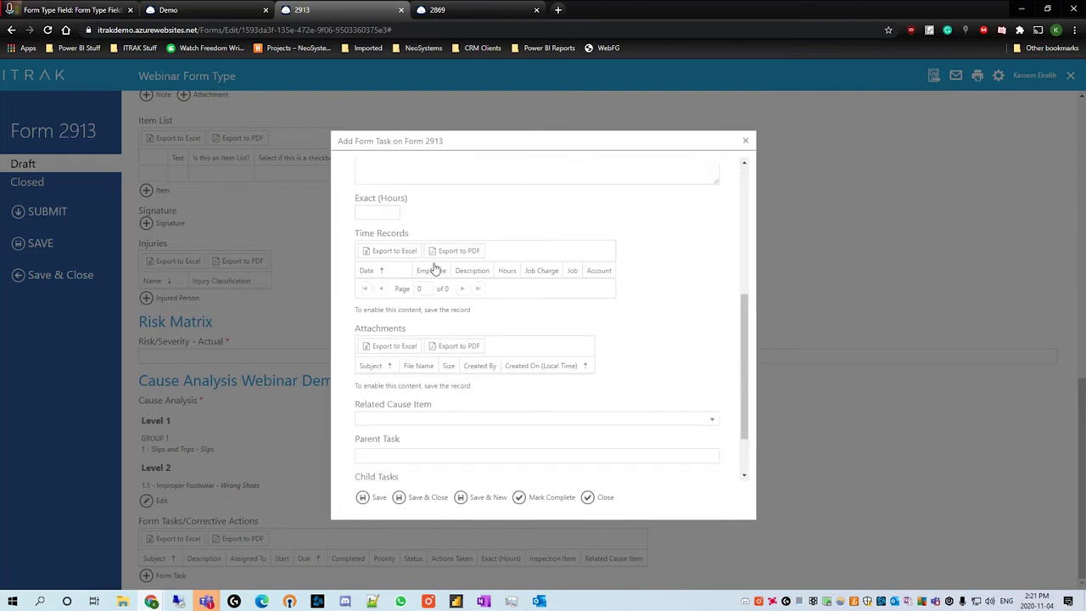
scroll(492, 331, down, 2)
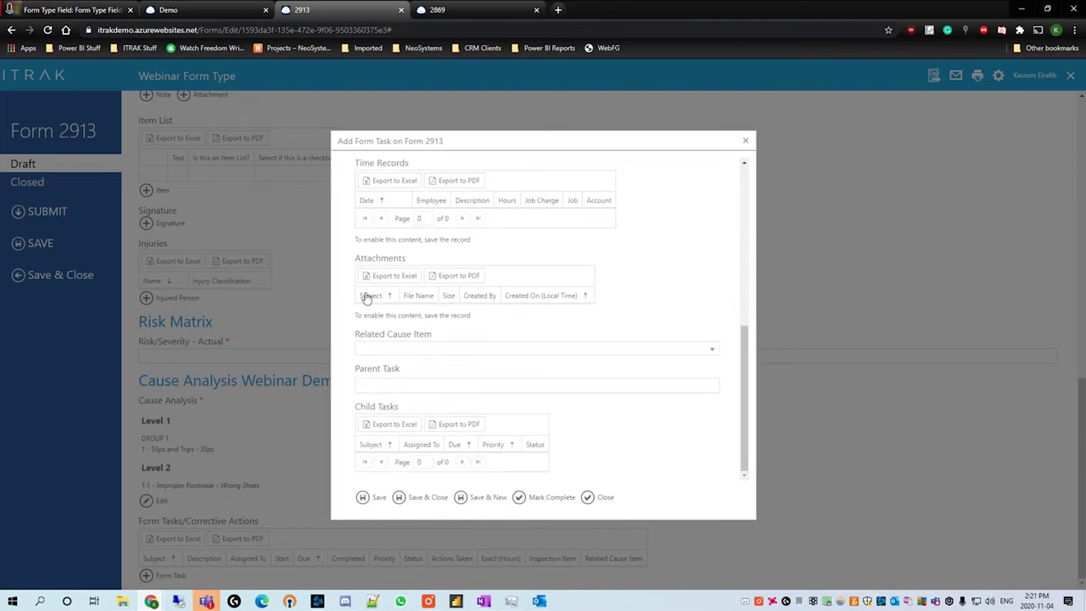
click(506, 386)
scroll(477, 422, up, 5)
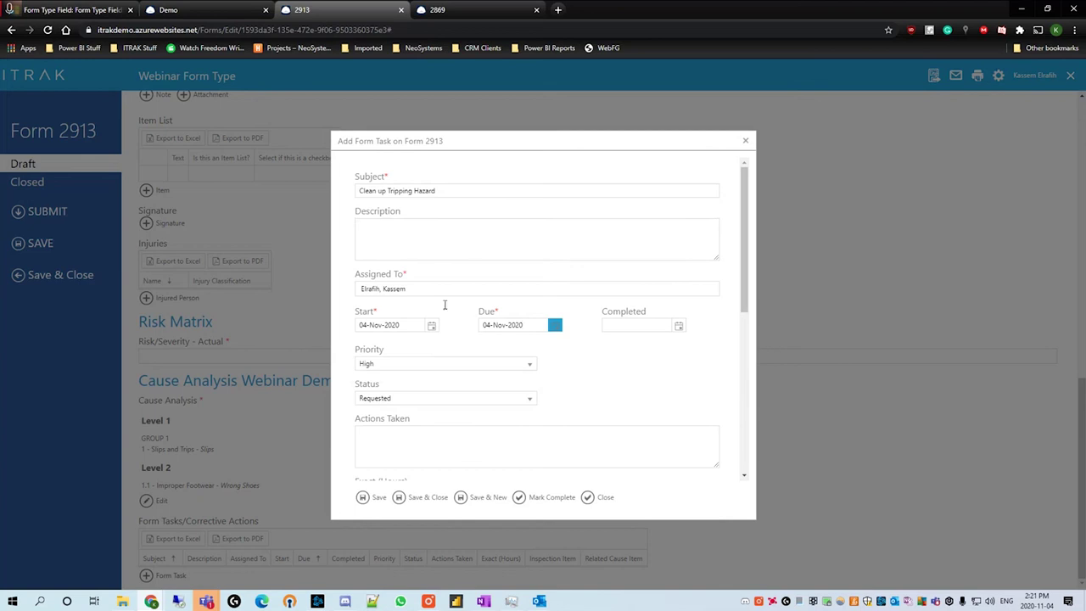
scroll(544, 390, down, 5)
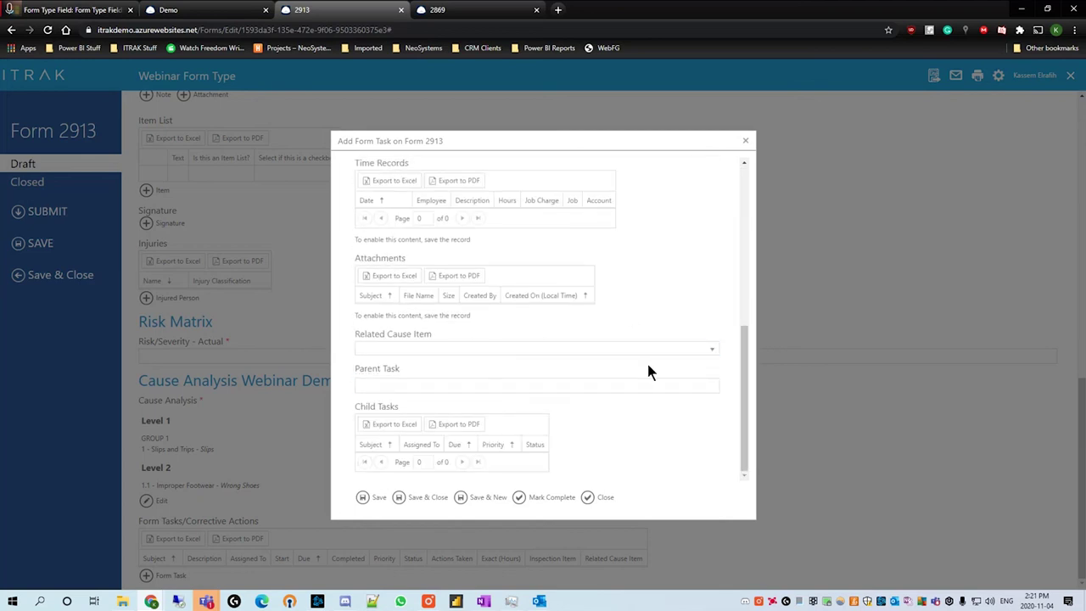
Link the task to Improper Footwear as its related cause item, then save and close it
drag(357, 334, 431, 339)
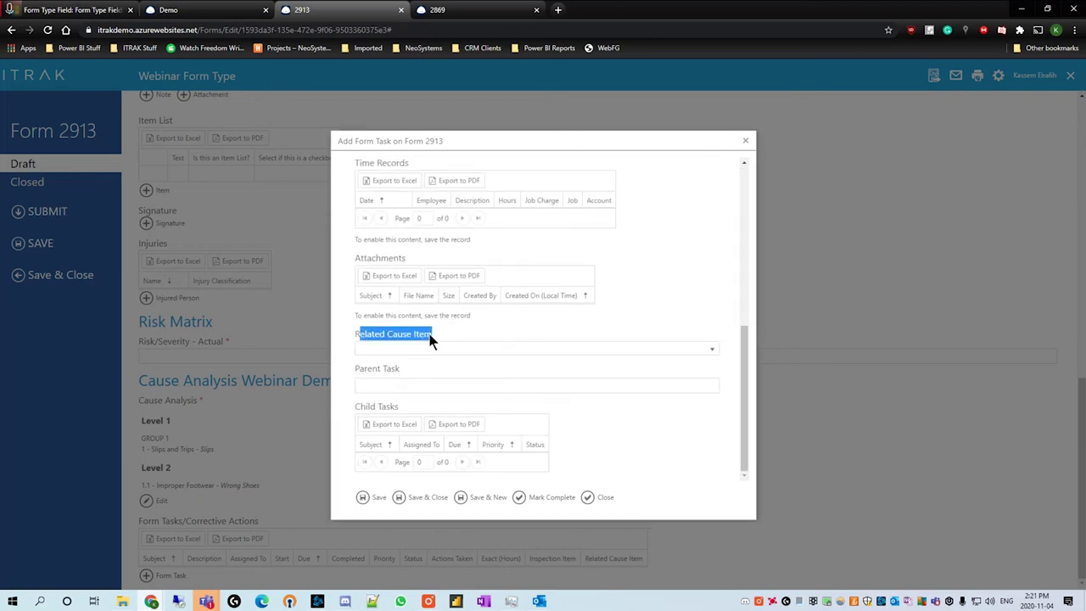
click(712, 347)
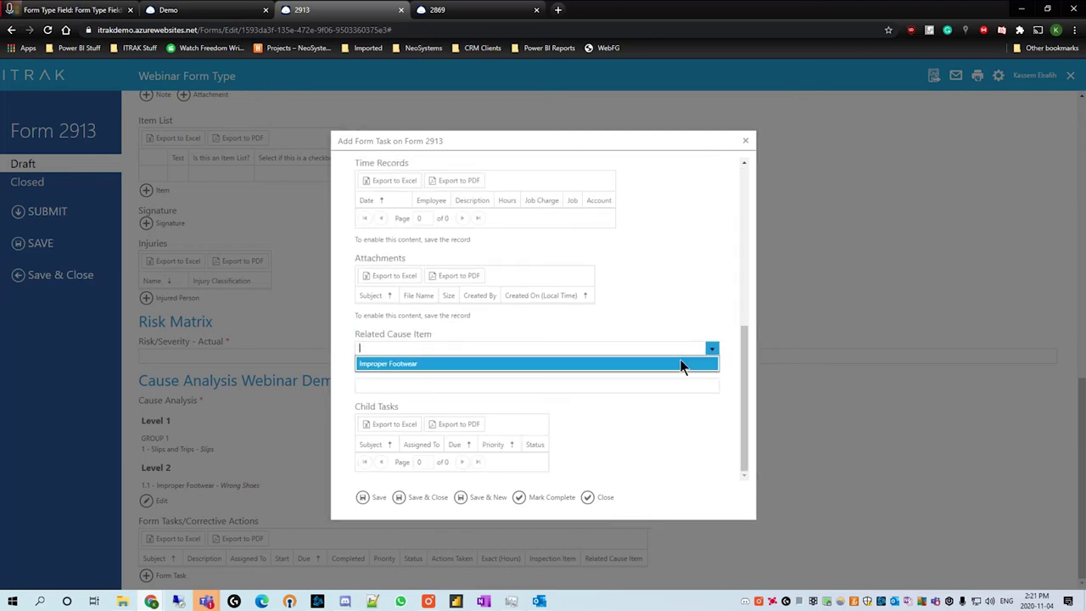
click(634, 360)
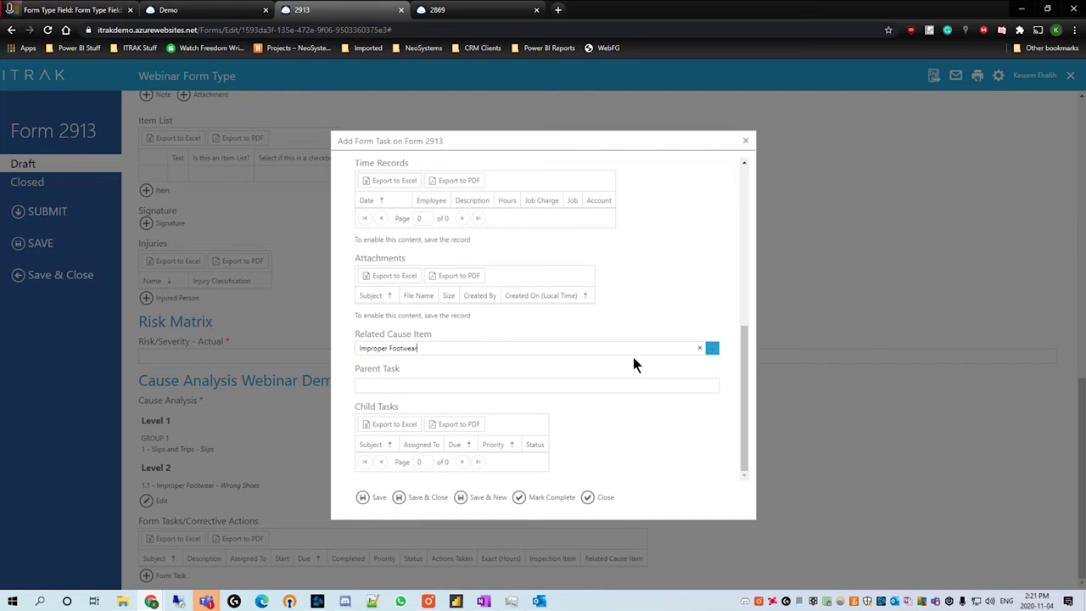
click(422, 498)
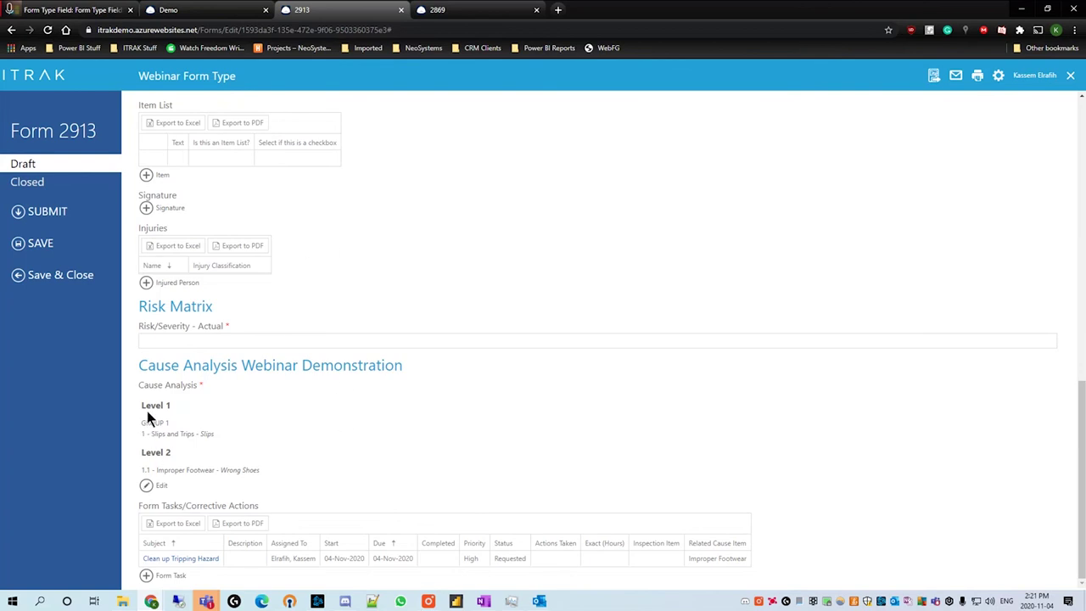
Compare the Level 1 and Level 2 causes with the Clean up Tripping Hazard task listed under Form Tasks/Corrective Actions
drag(144, 434, 253, 433)
click(253, 433)
drag(158, 472, 270, 474)
click(278, 474)
drag(223, 559, 145, 556)
click(144, 563)
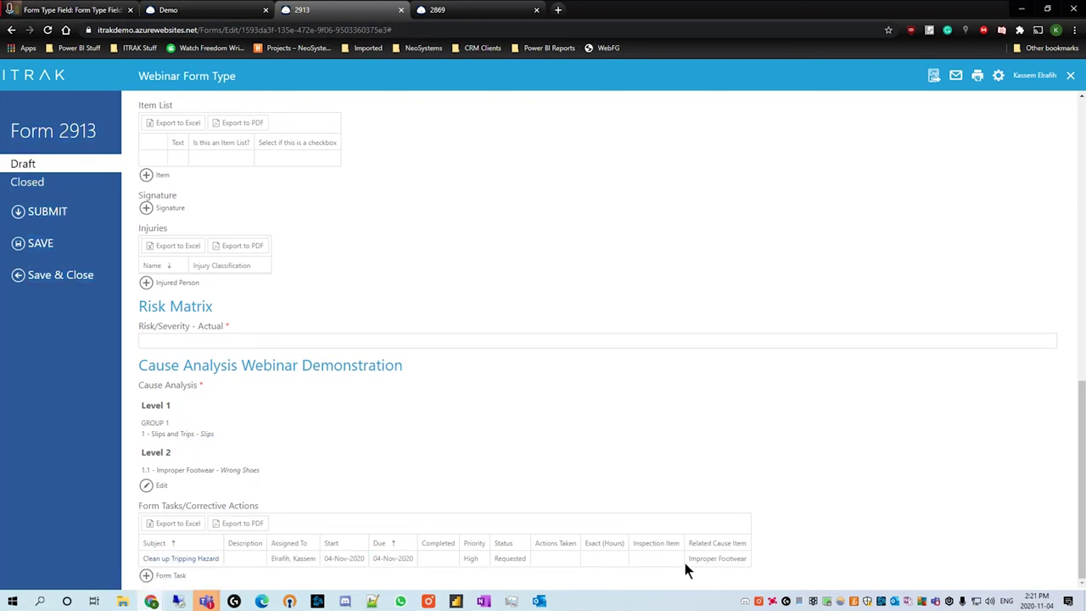